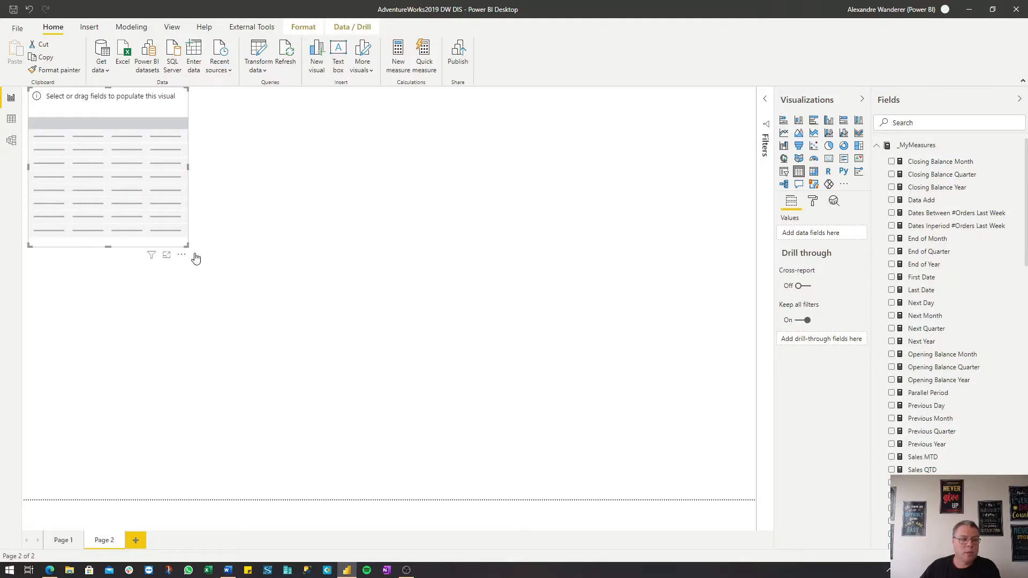
Step: Enlarge the empty table visual to fill the page and add DueDate from FactInternetSales as plain dates instead of a date hierarchy
drag(188, 247, 750, 493)
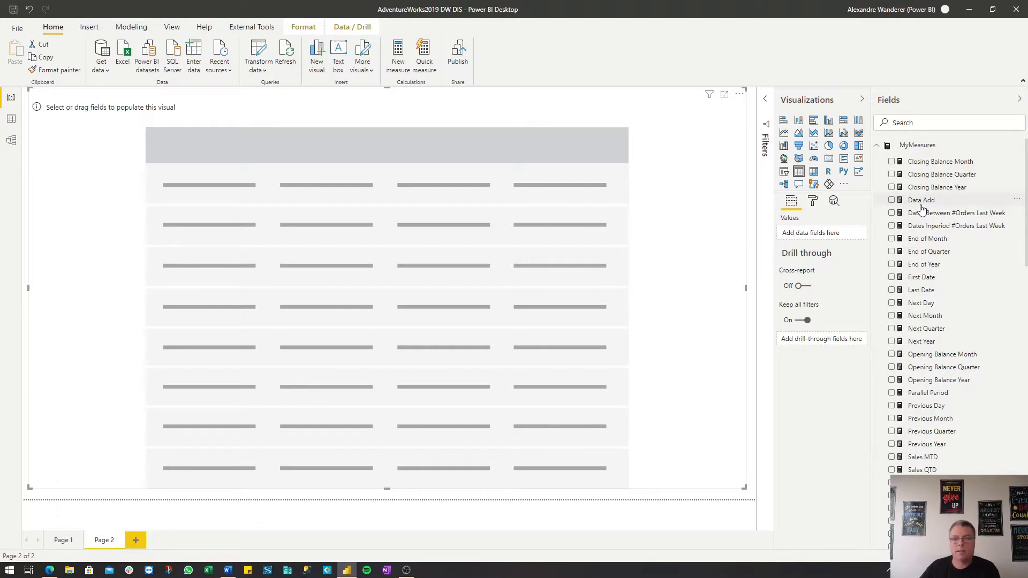
scroll(925, 230, down, 15)
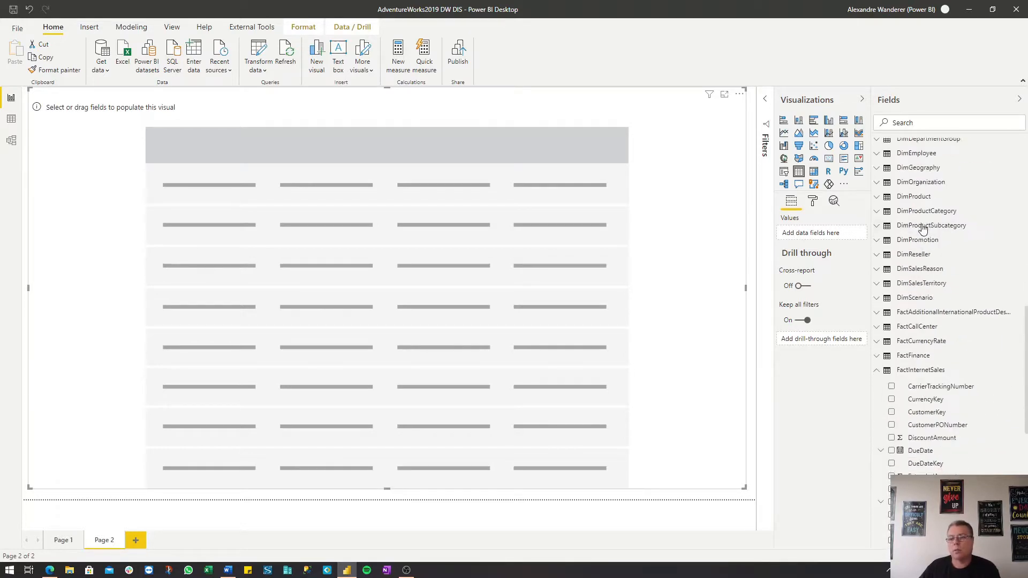
scroll(926, 239, down, 1)
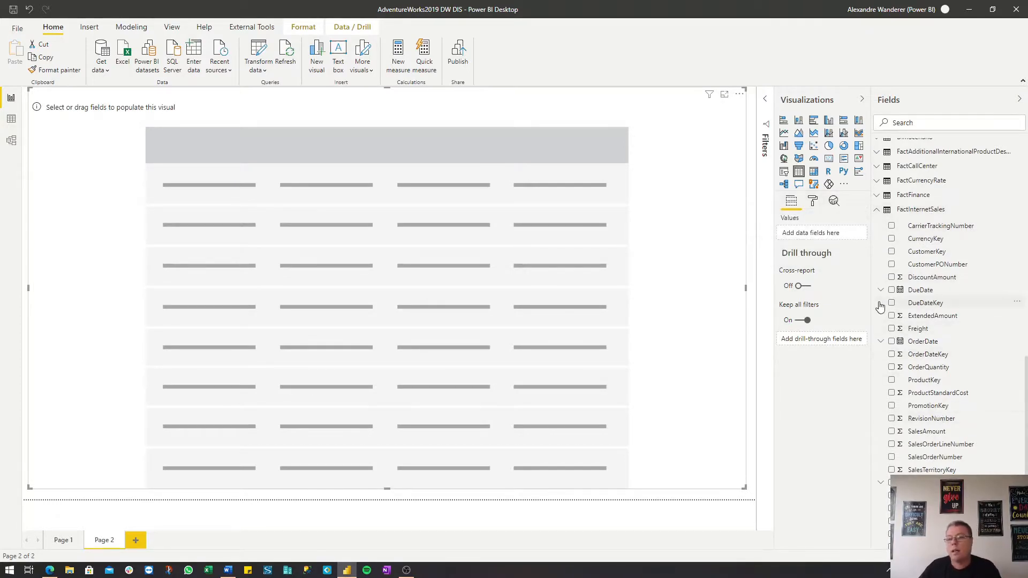
click(892, 290)
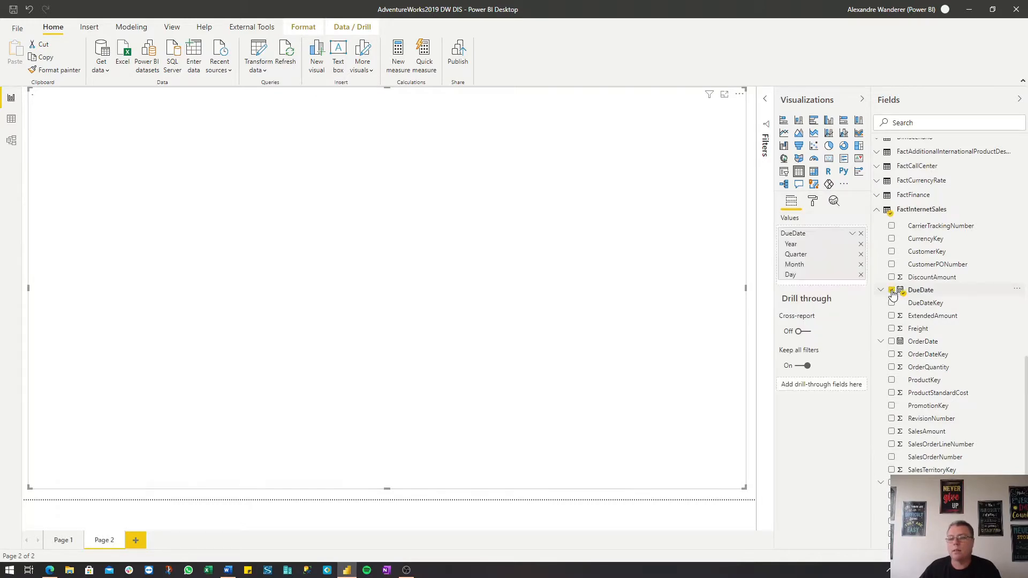
right_click(796, 236)
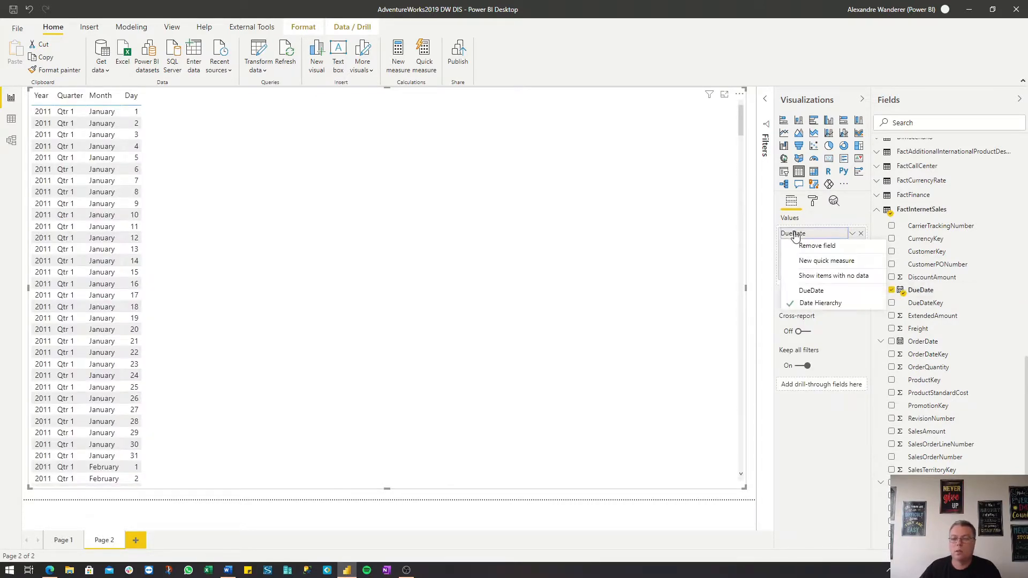
click(824, 292)
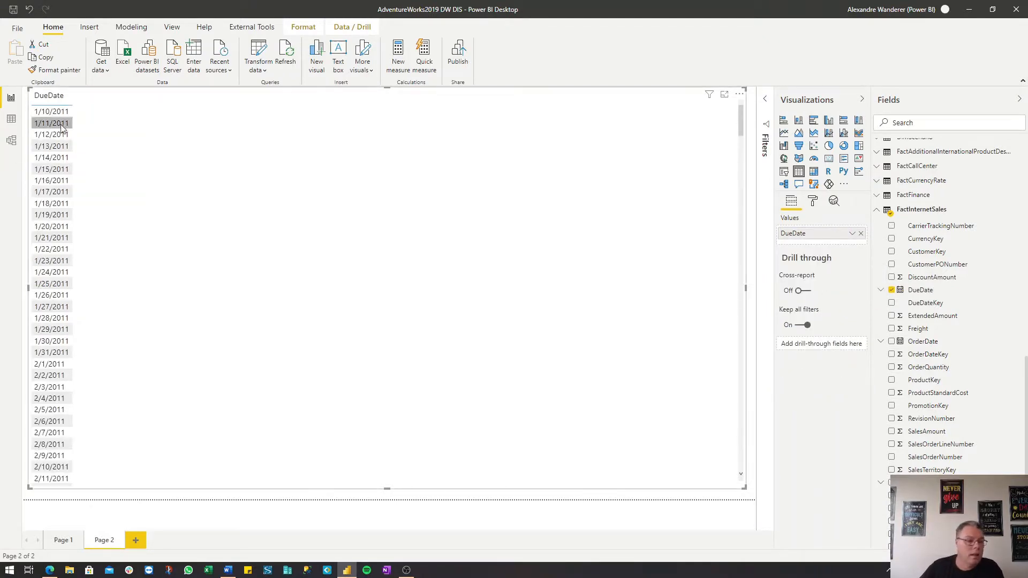
Step: Add the Closing Balance Month measure from _MyMeasures to the table beside DueDate and close its formula
scroll(921, 236, up, 10)
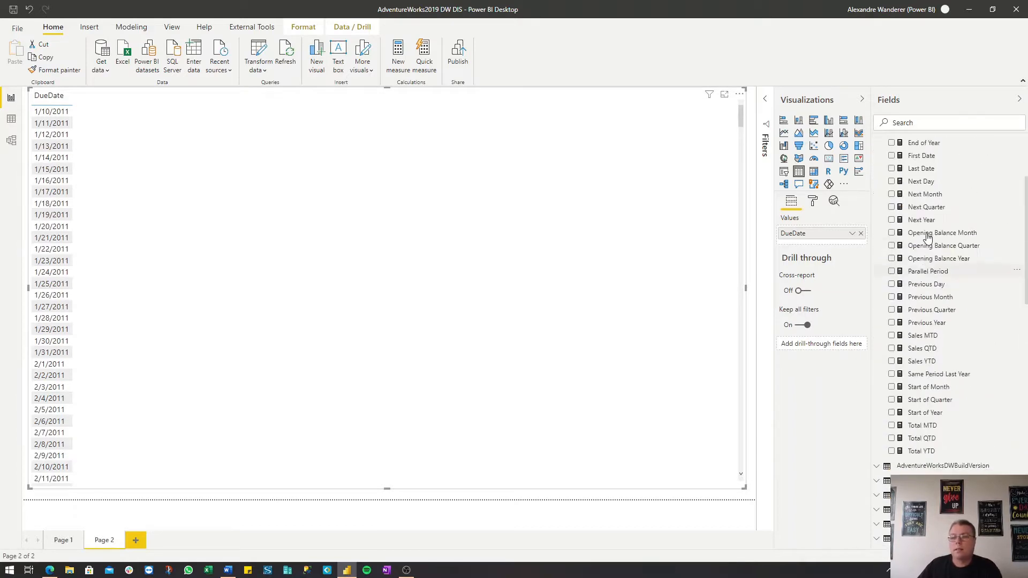
scroll(928, 237, up, 3)
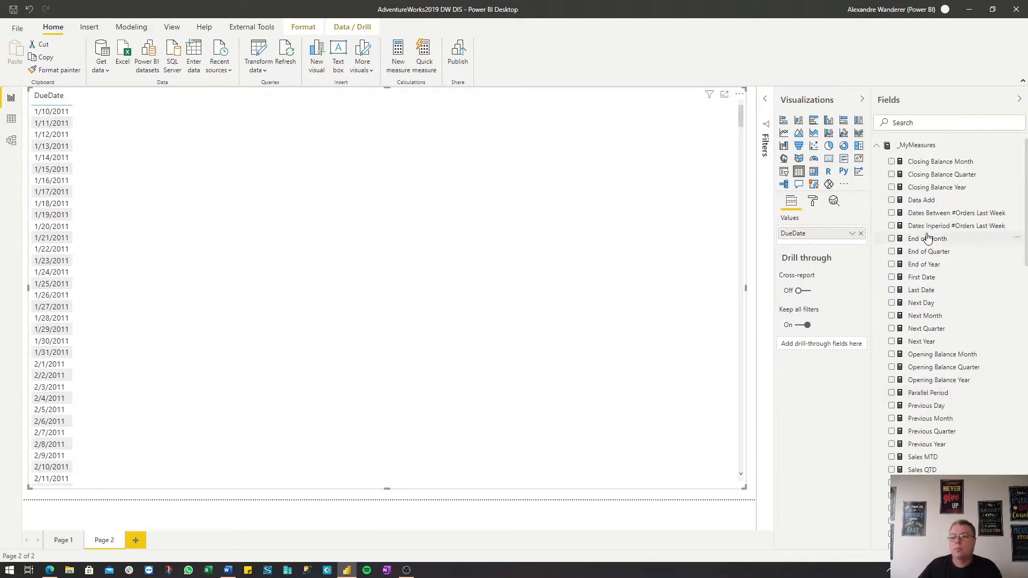
click(916, 167)
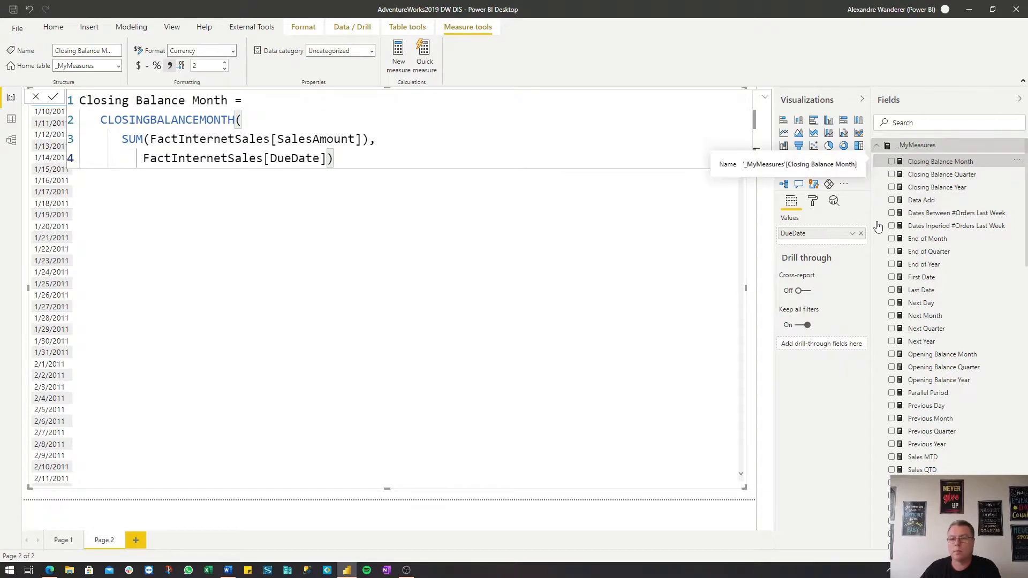
drag(921, 168, 811, 248)
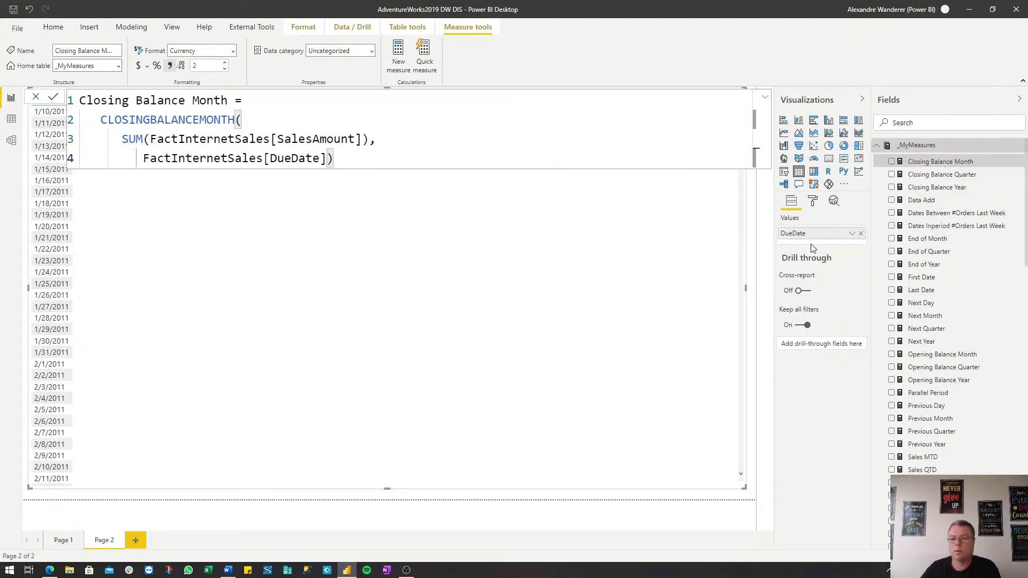
click(892, 162)
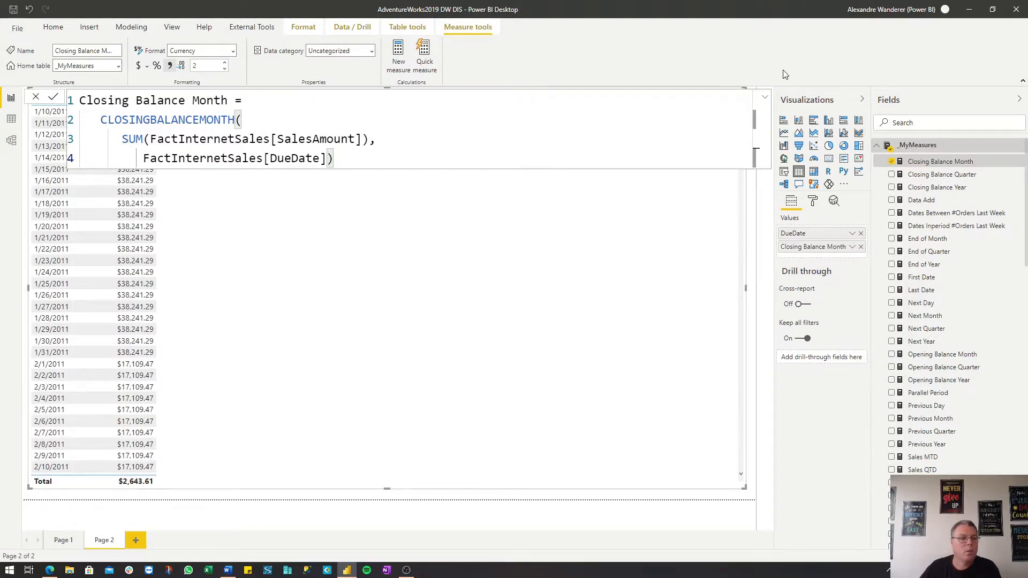
click(765, 97)
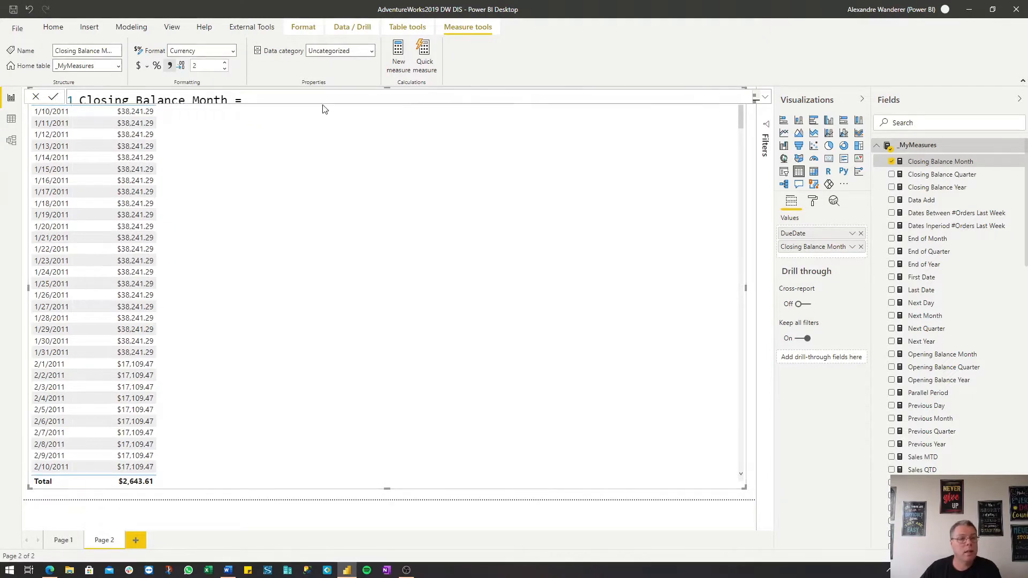
click(765, 97)
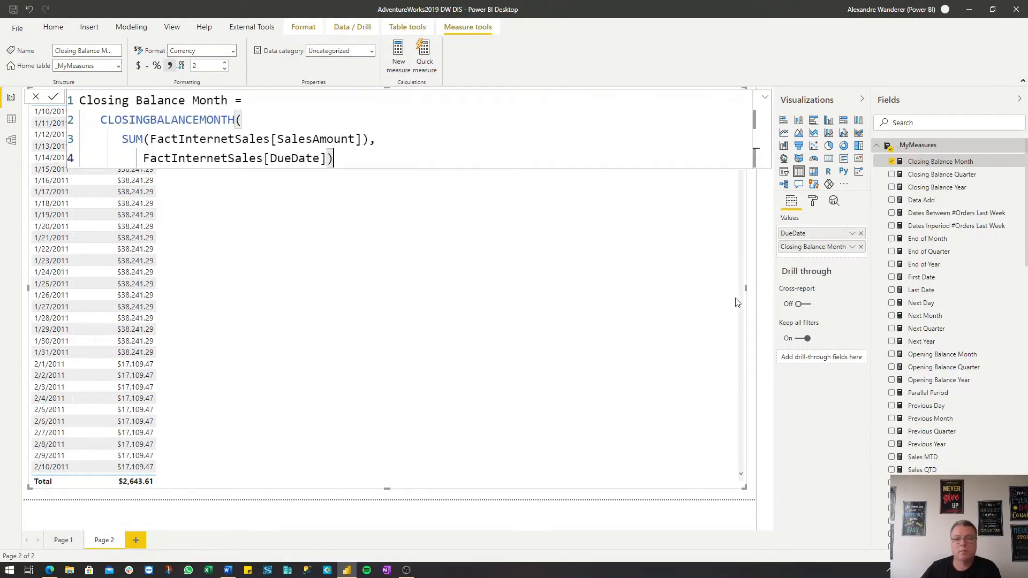
click(752, 257)
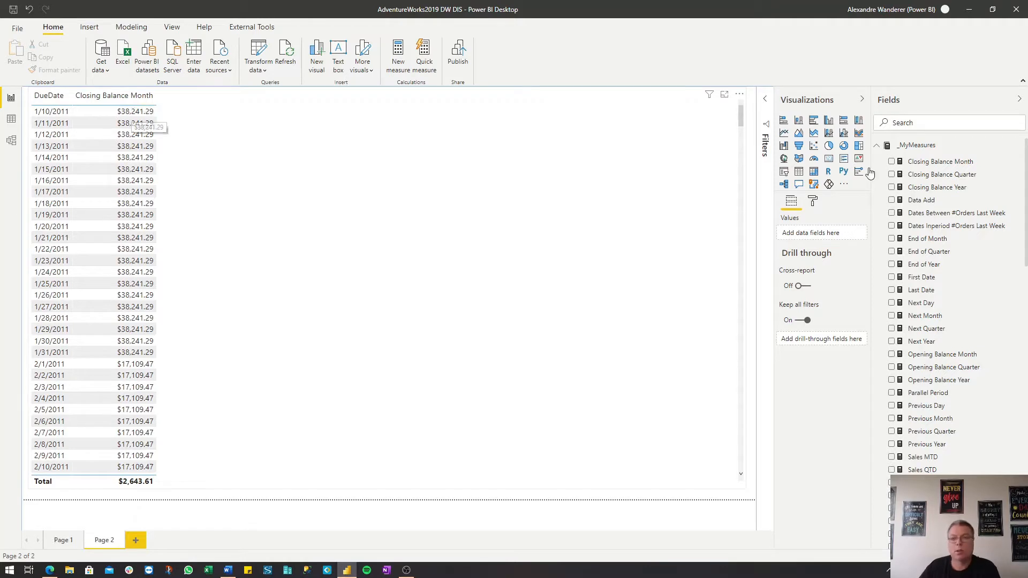
Step: Examine the CLOSINGBALANCEMONTH function in the Closing Balance Month formula
click(933, 162)
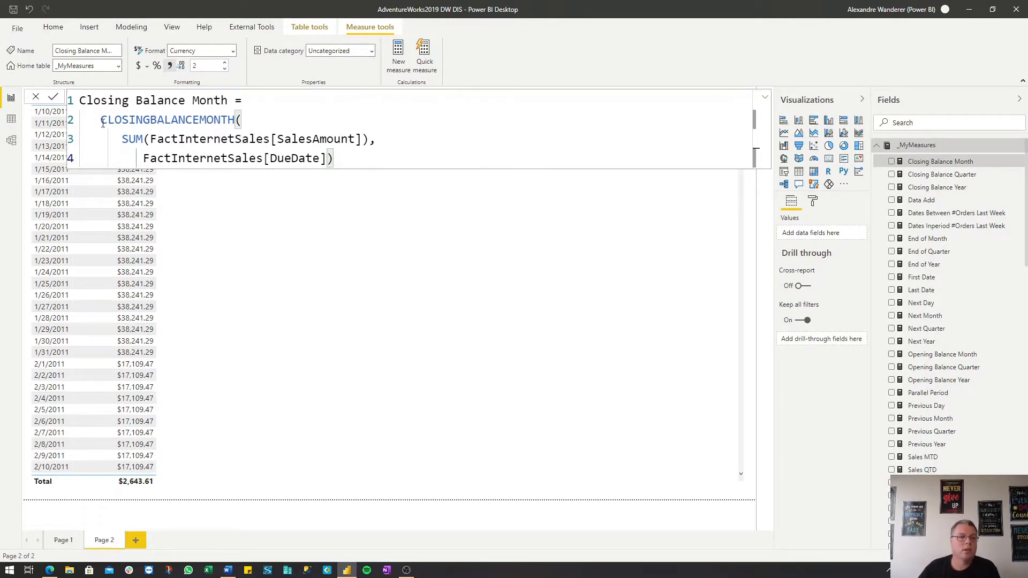
drag(103, 123, 239, 120)
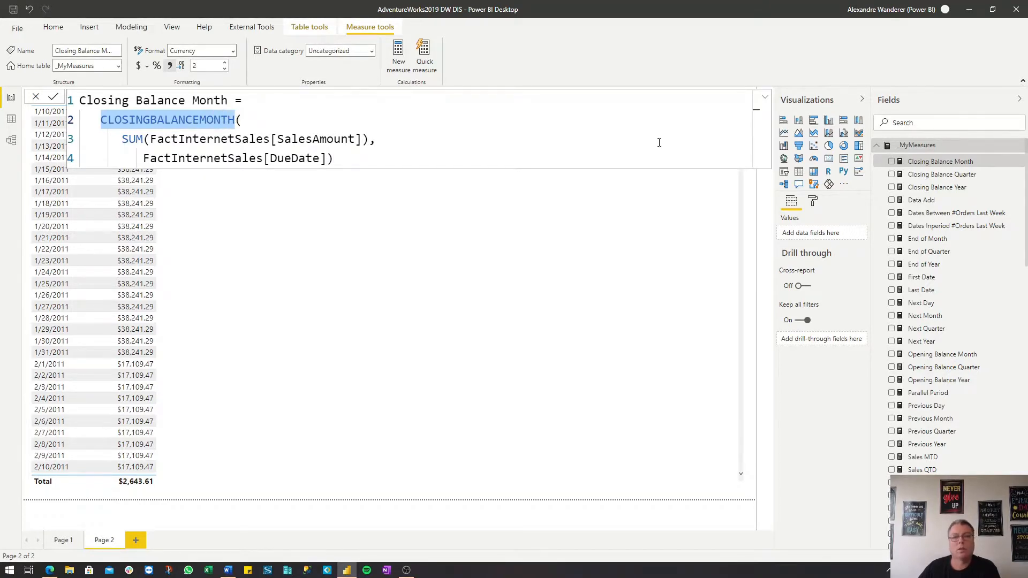
click(751, 253)
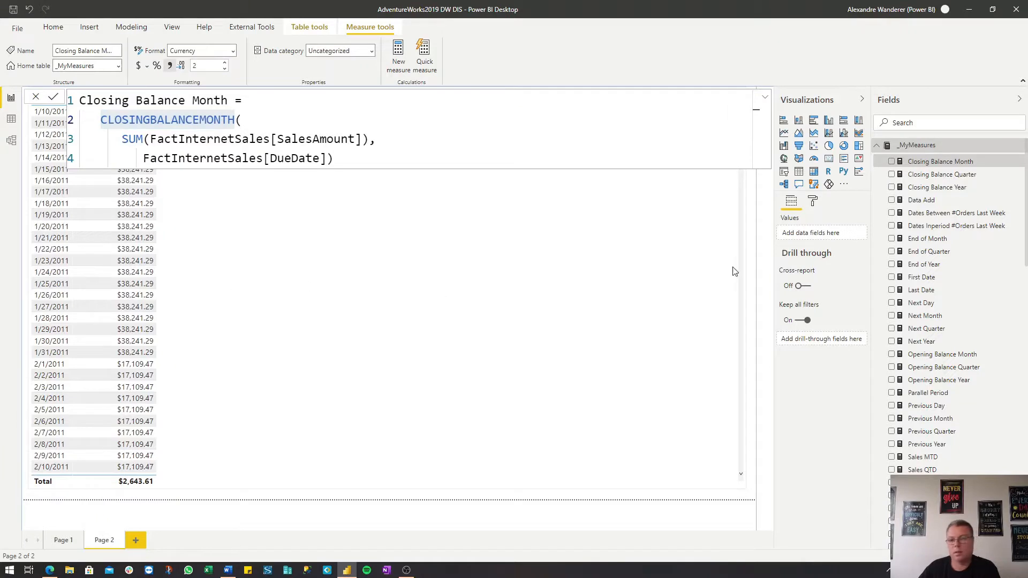
click(750, 269)
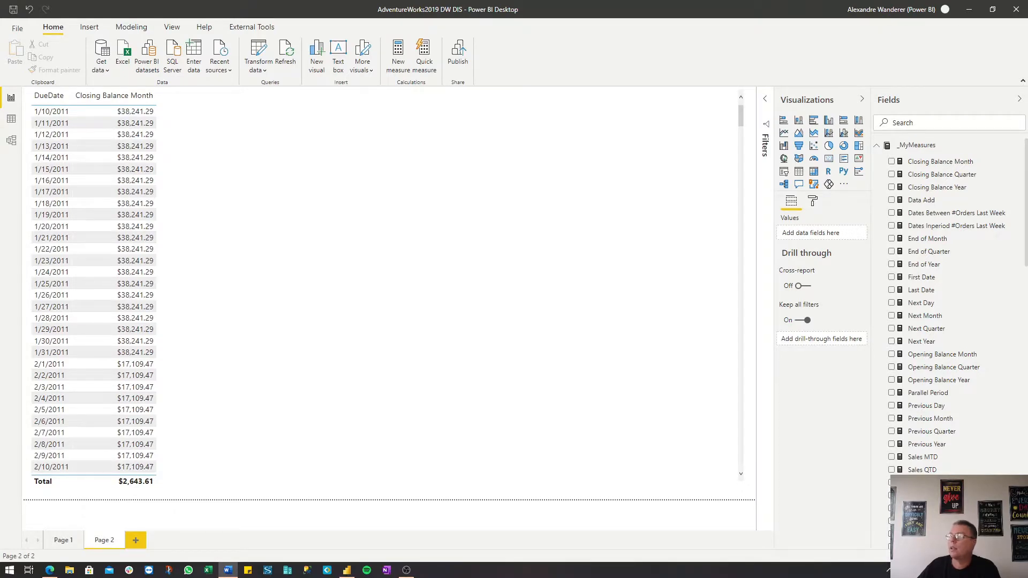
Step: Add the Closing Balance Quarter measure to the DueDate table and check its values across the end of March 2011
click(892, 176)
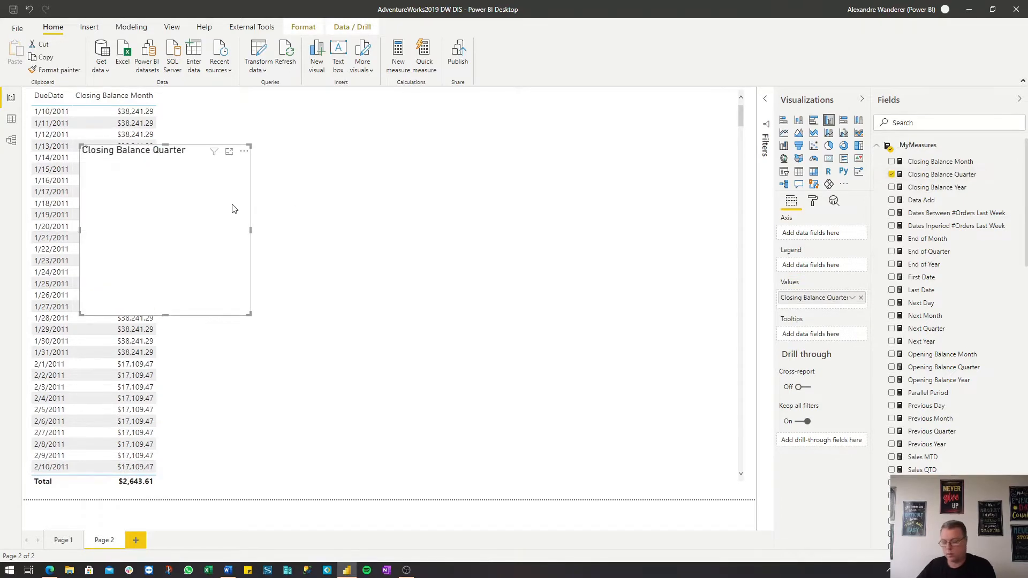
key(Delete)
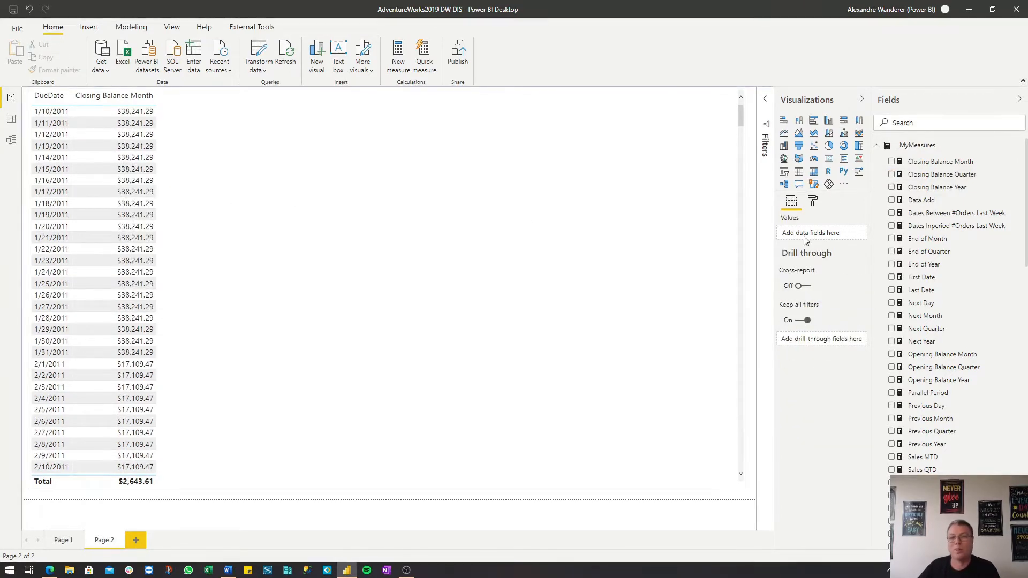
click(892, 175)
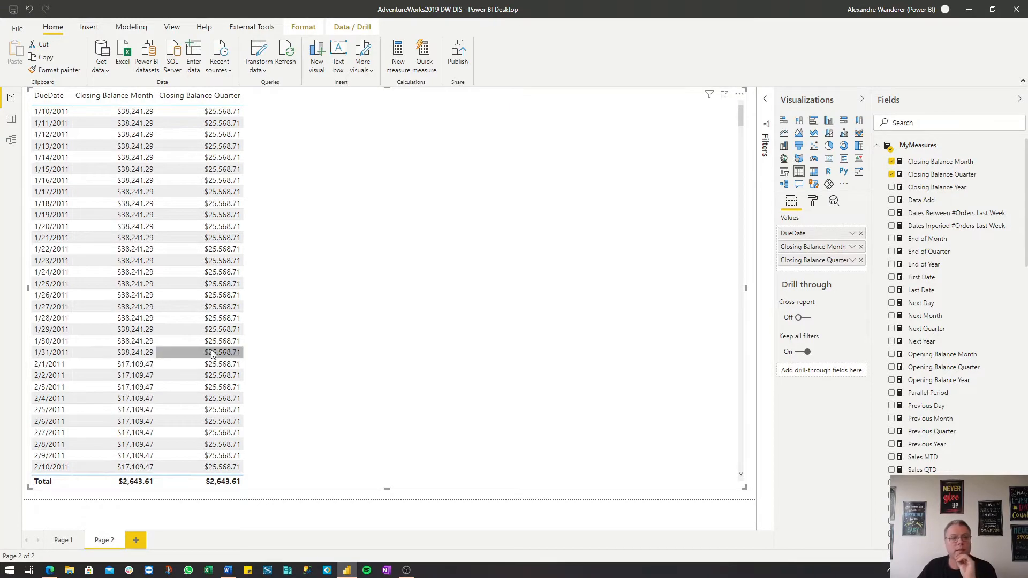
scroll(213, 354, down, 12)
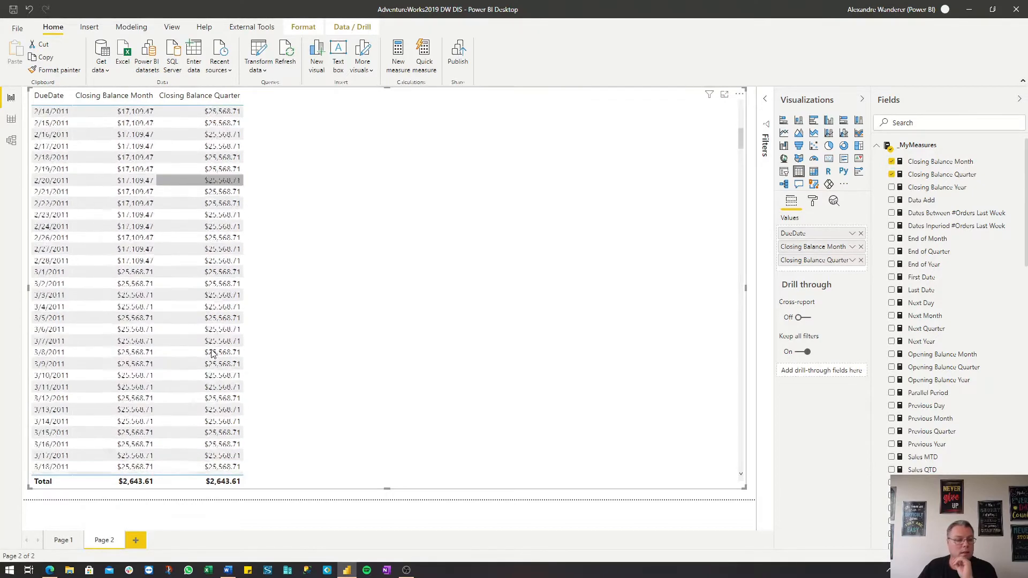
scroll(212, 354, down, 6)
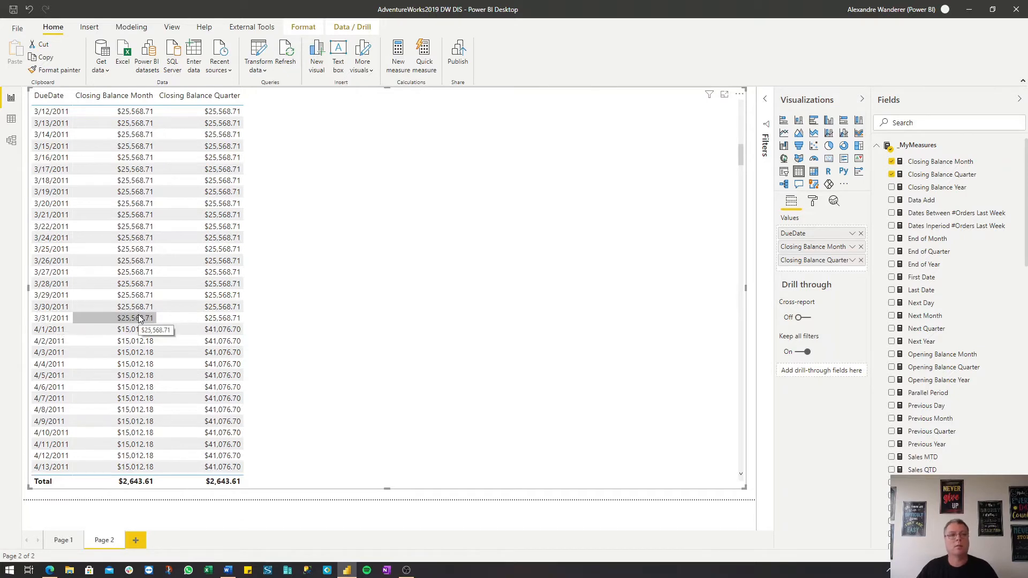
Step: Add the Closing Balance Year measure to the table and widen the DueDate column so each full date fits on one line
click(892, 188)
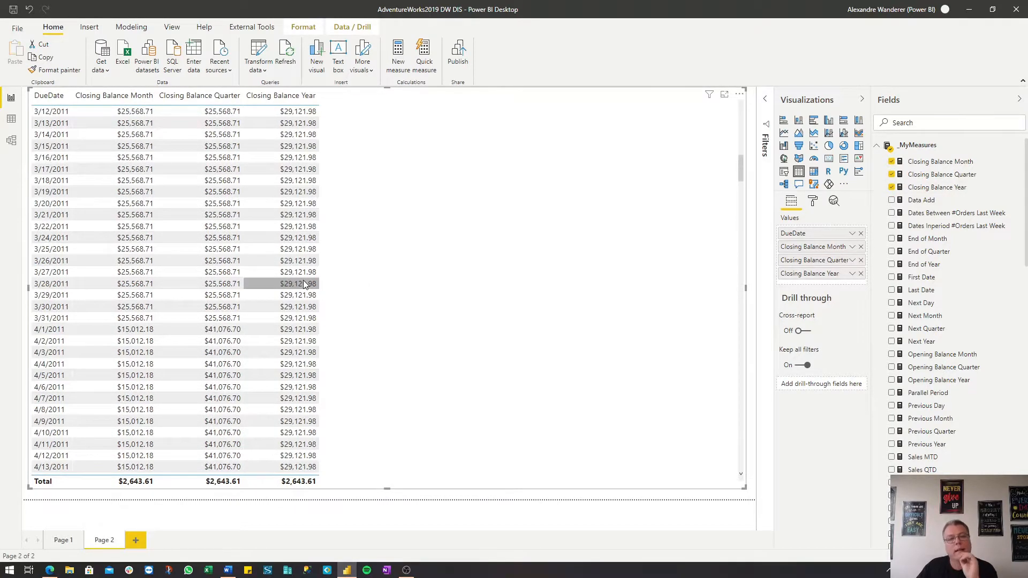
scroll(303, 284, down, 15)
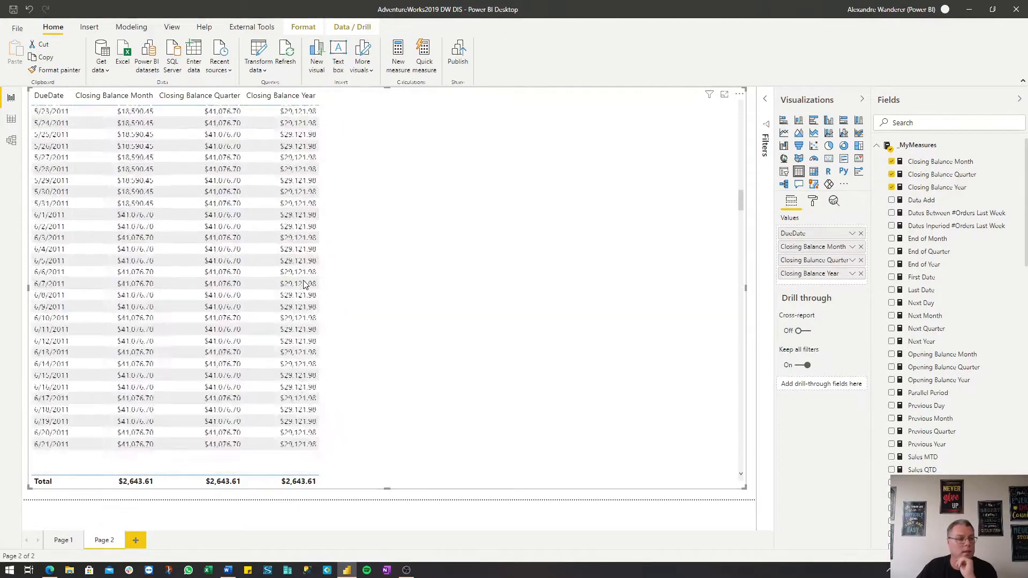
scroll(303, 284, down, 10)
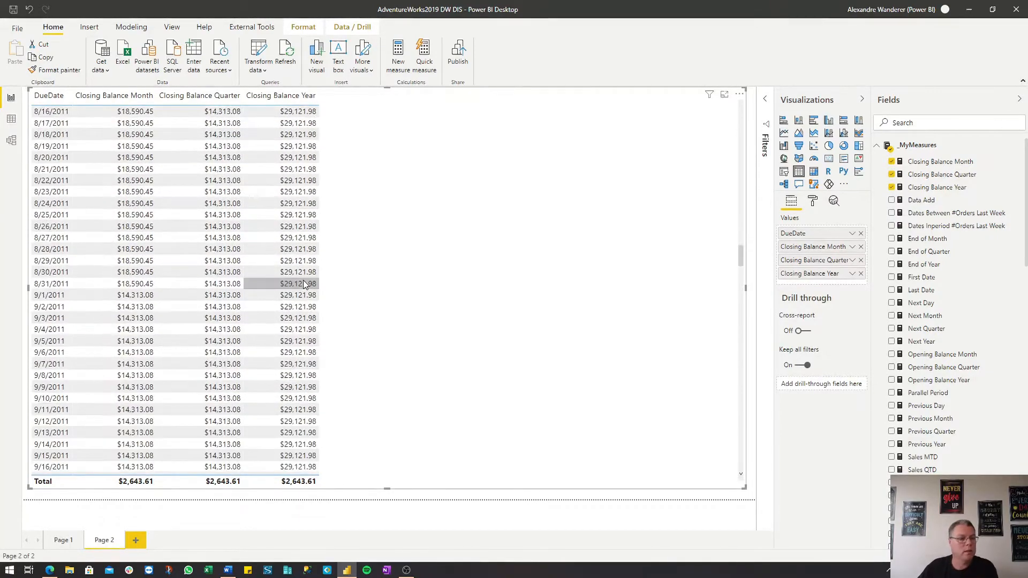
scroll(303, 284, down, 12)
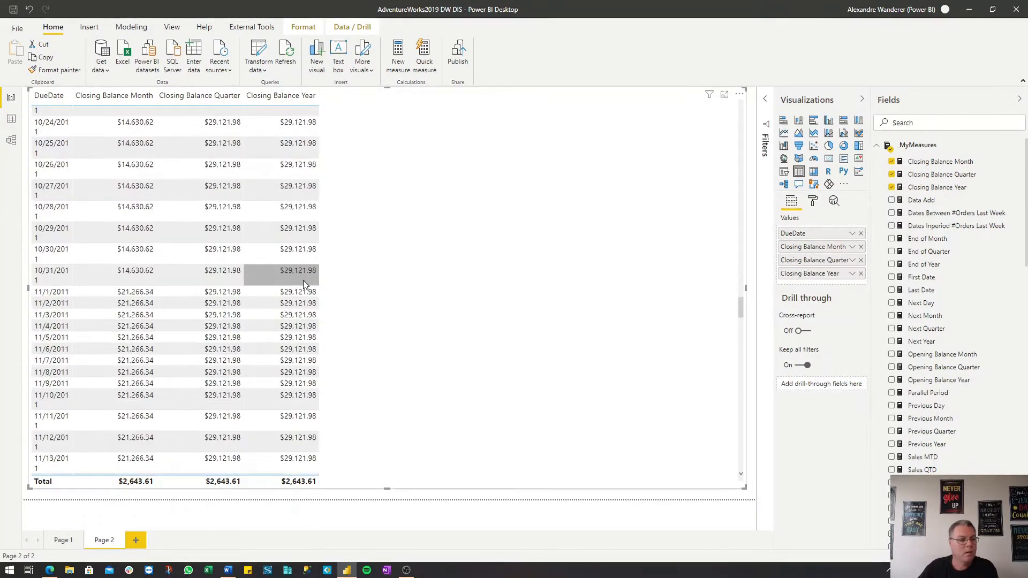
scroll(303, 284, down, 10)
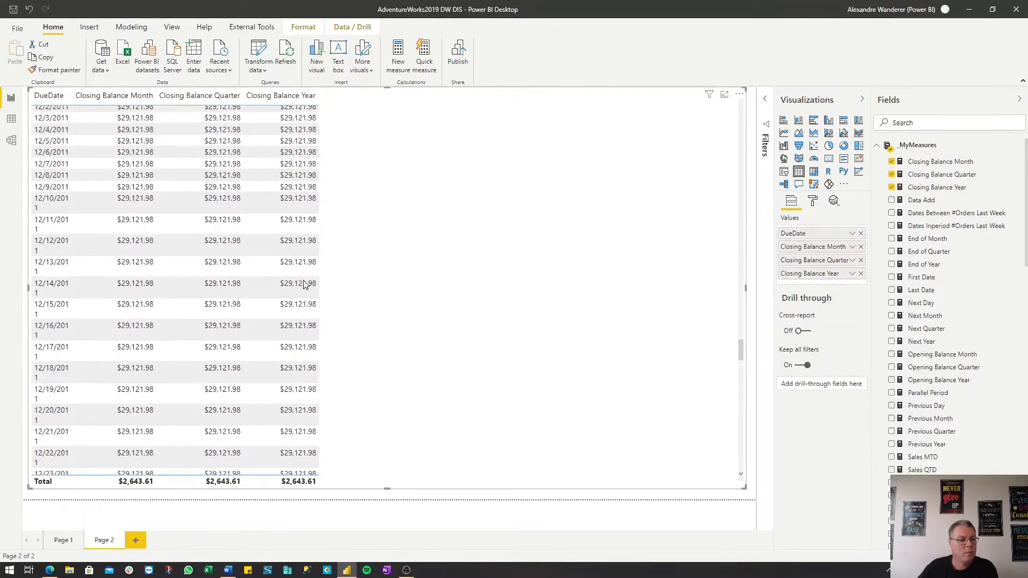
scroll(303, 284, down, 5)
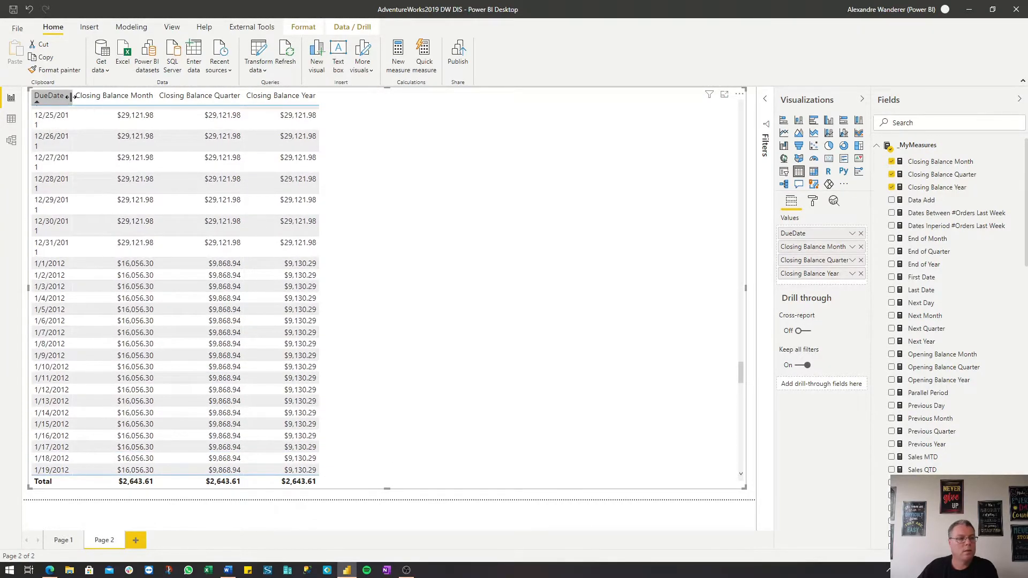
drag(71, 96, 78, 96)
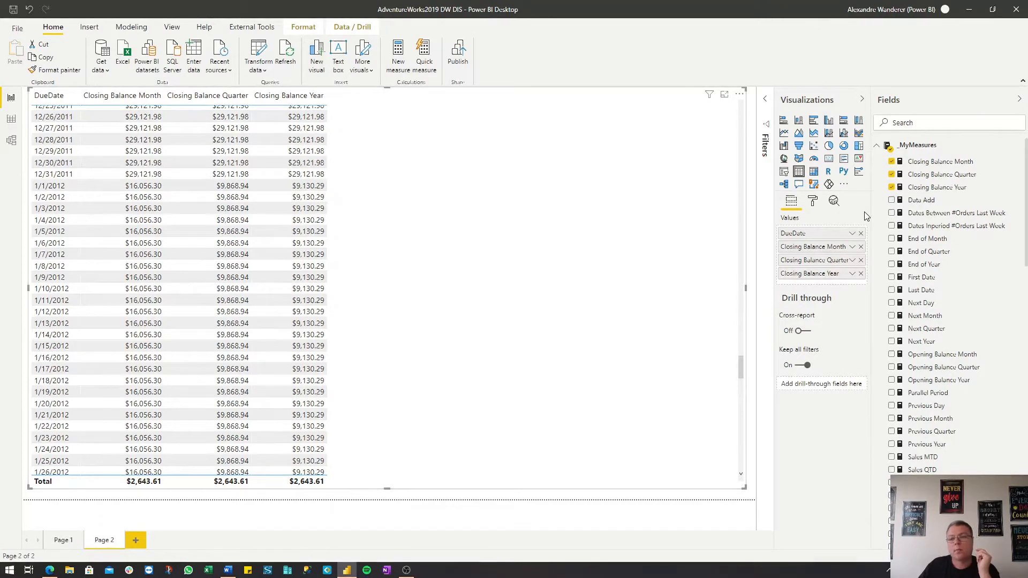
Step: Review the formulas of the Closing Balance Month, Quarter and Year measures, including the SalesAmount and DueDate arguments
click(923, 162)
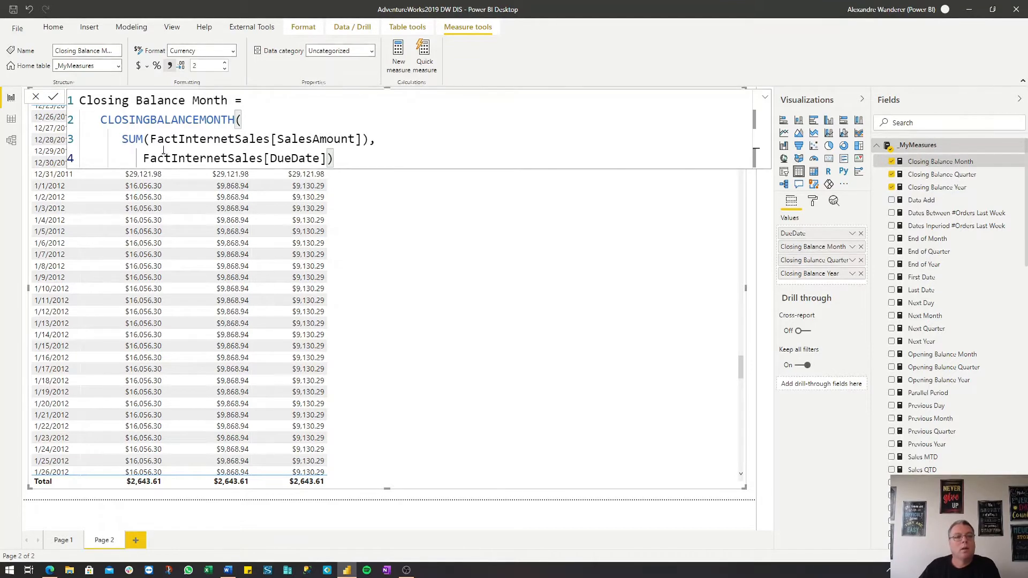
drag(151, 139, 364, 139)
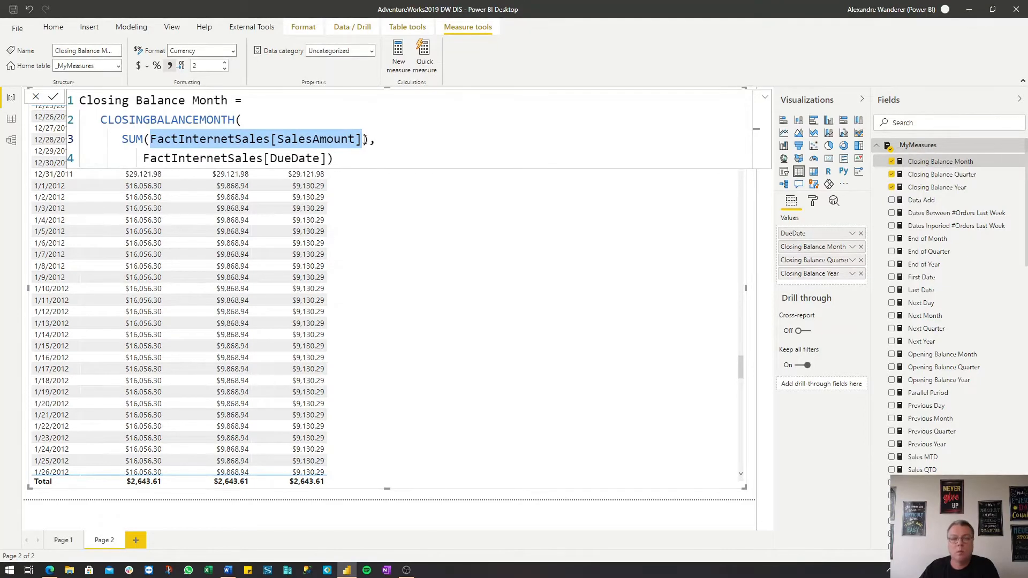
drag(154, 158, 332, 158)
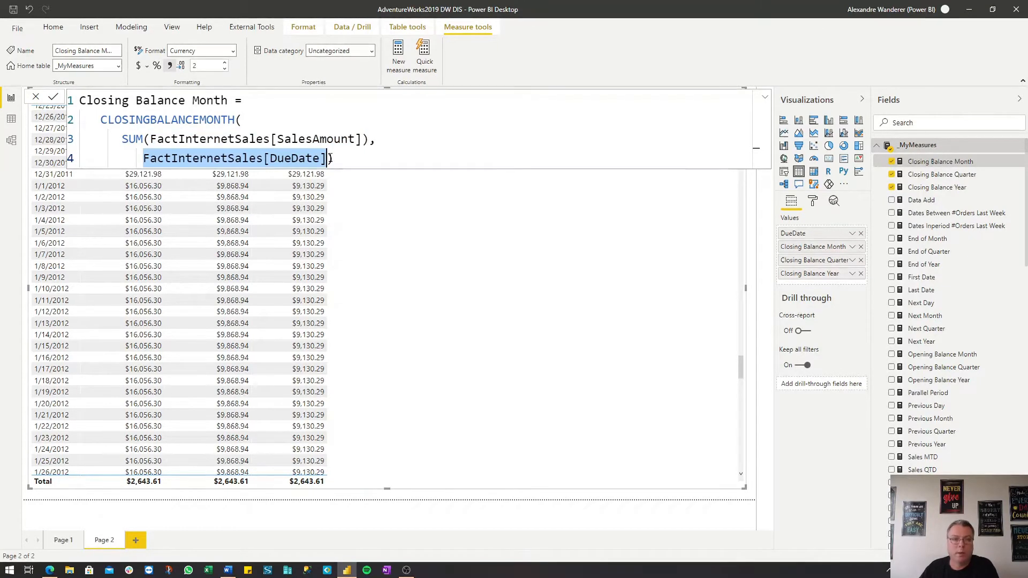
click(941, 176)
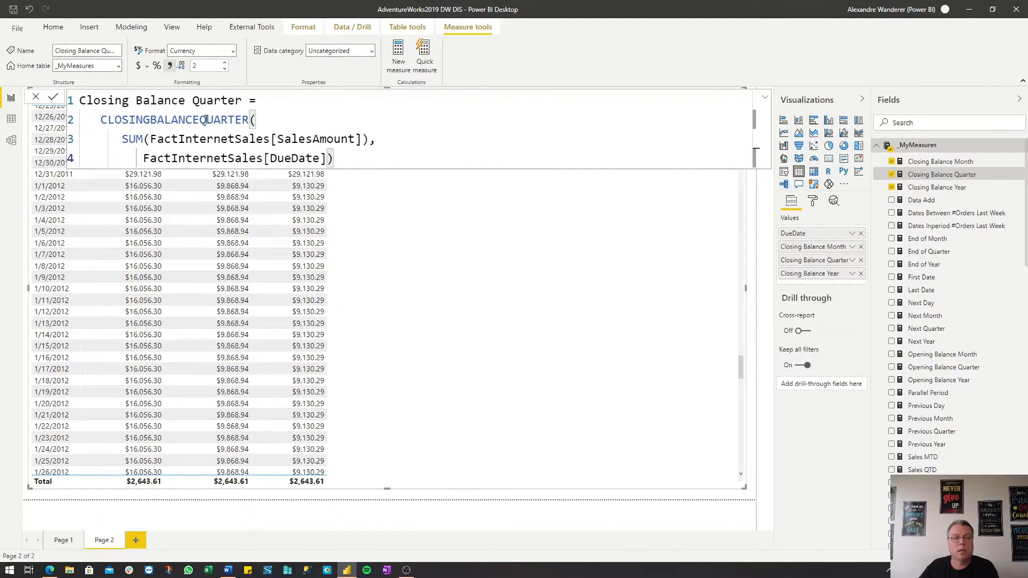
click(922, 188)
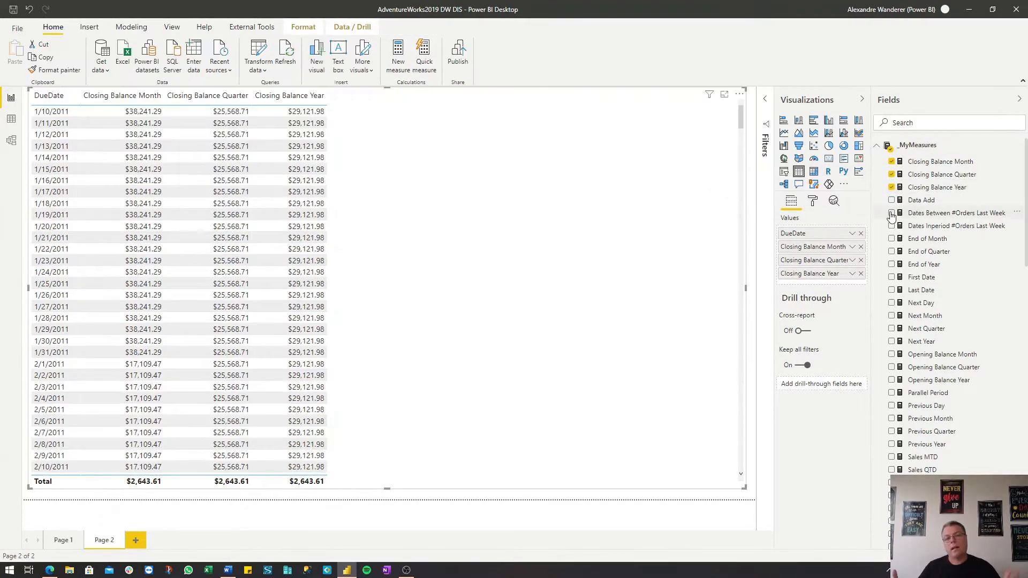
Step: Change the interval argument of the DATEADD formula in the Data Add measure to QUARTER
click(921, 206)
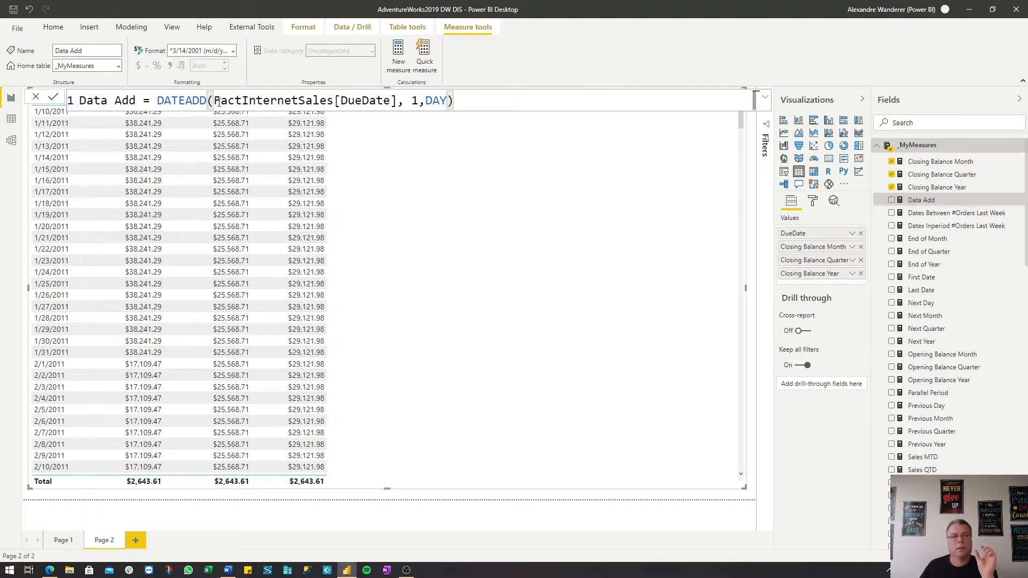
drag(215, 101, 392, 101)
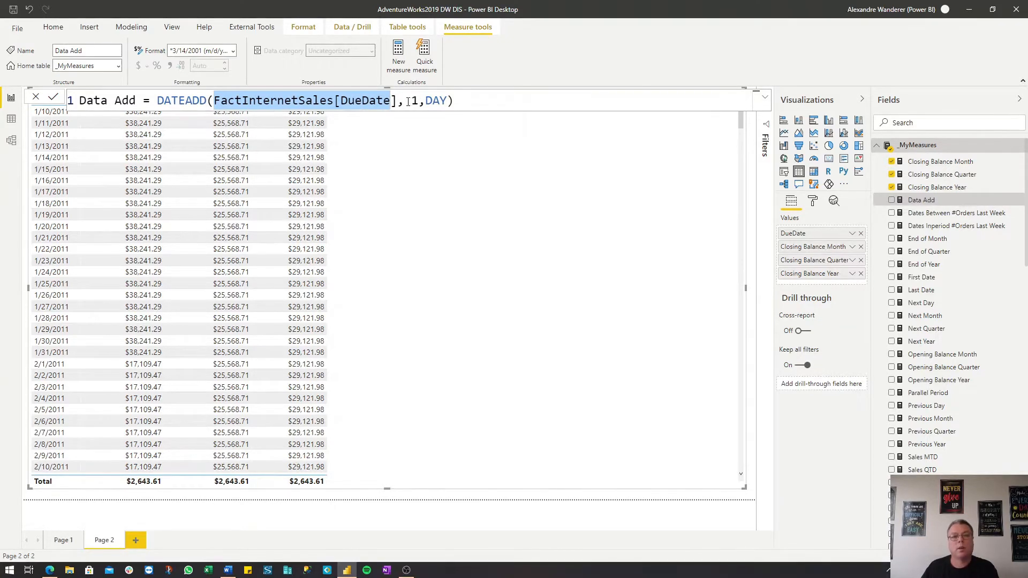
drag(405, 100, 447, 101)
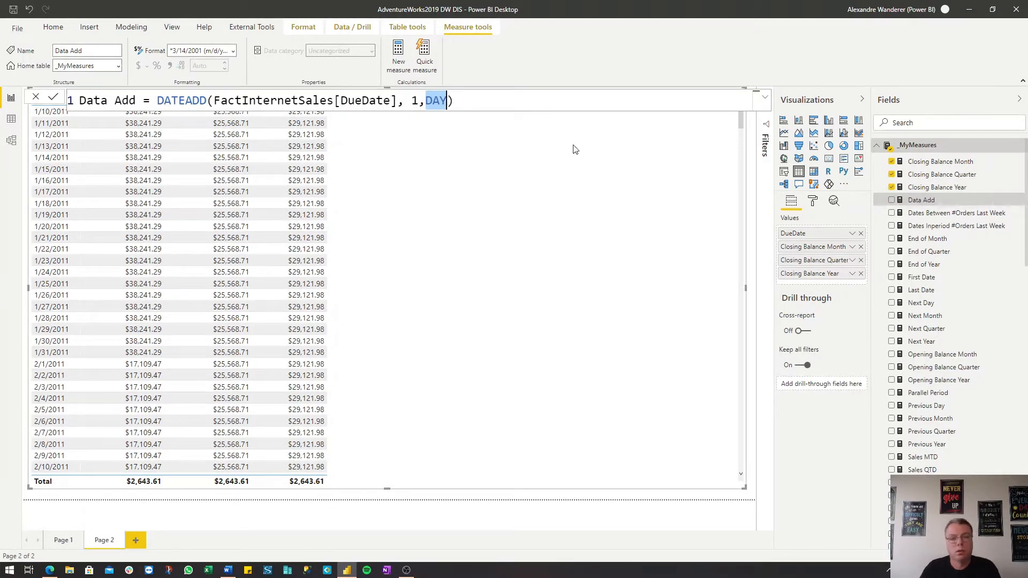
key(BackSpace)
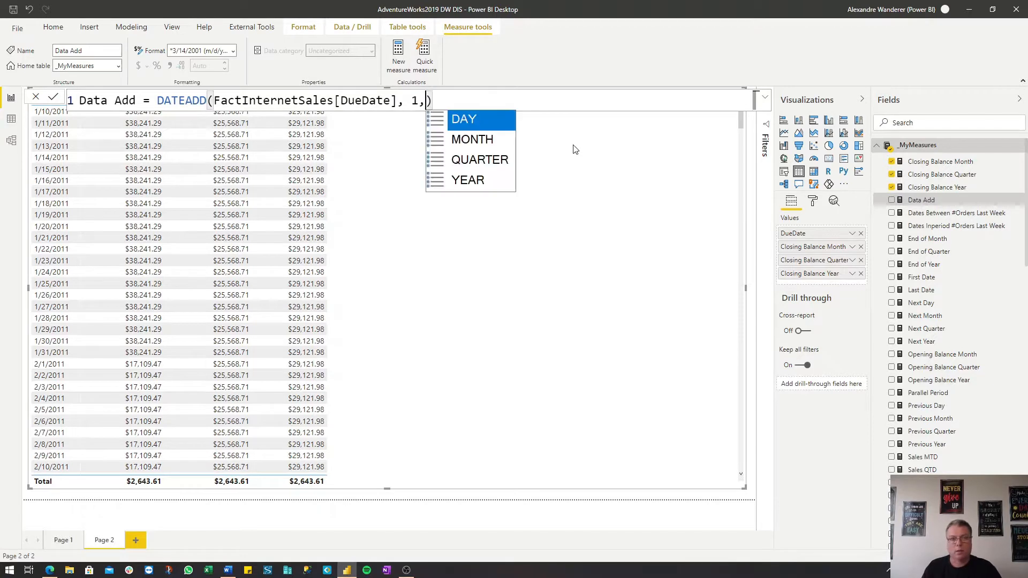
key(Down)
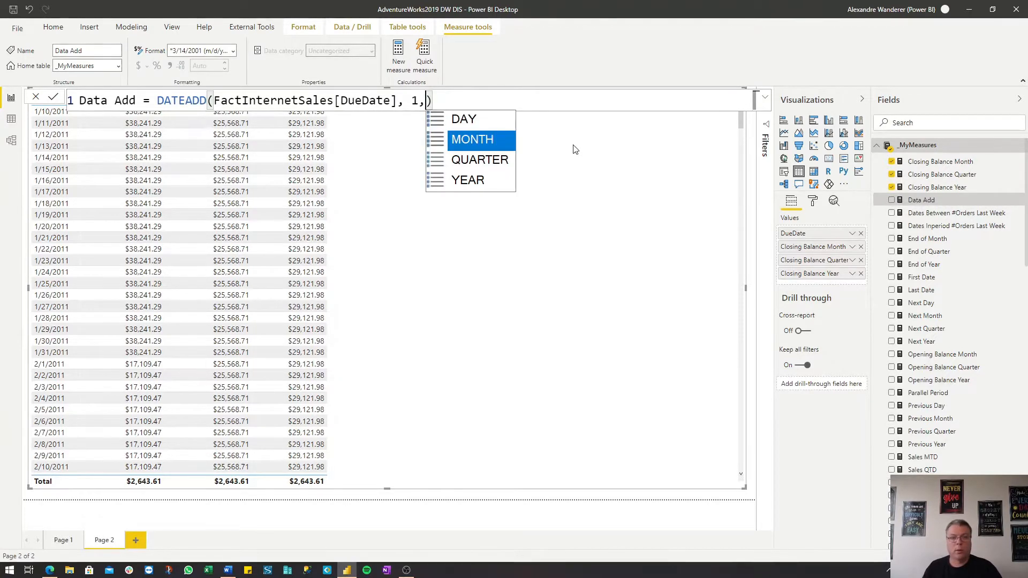
key(Down)
key(Down)
key(Up)
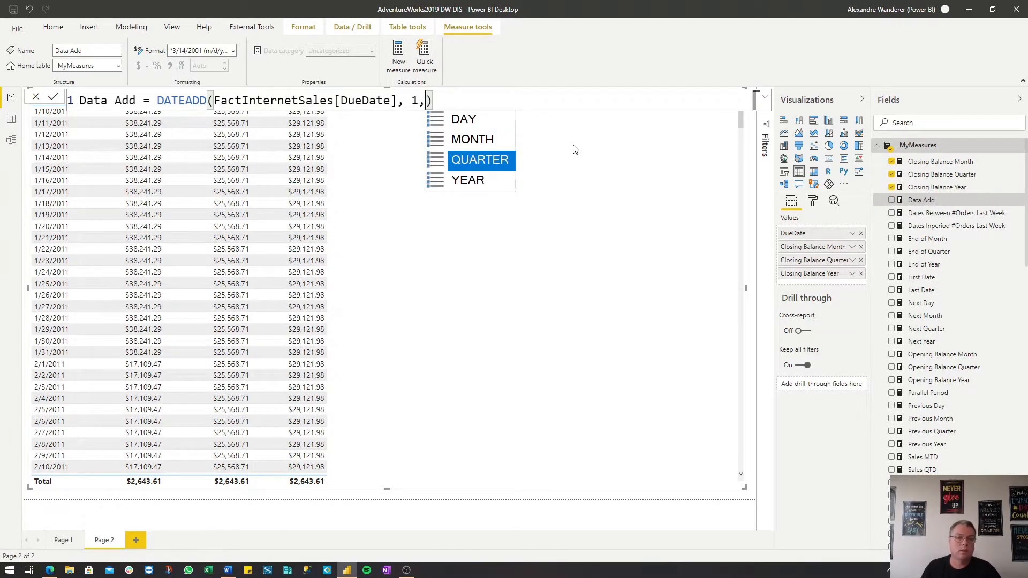
key(Tab)
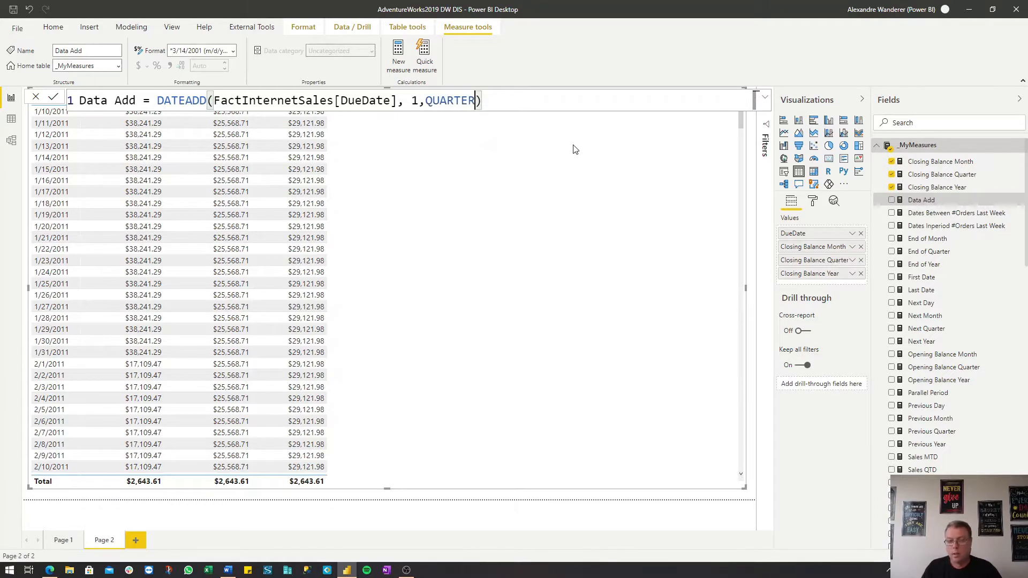
key(End)
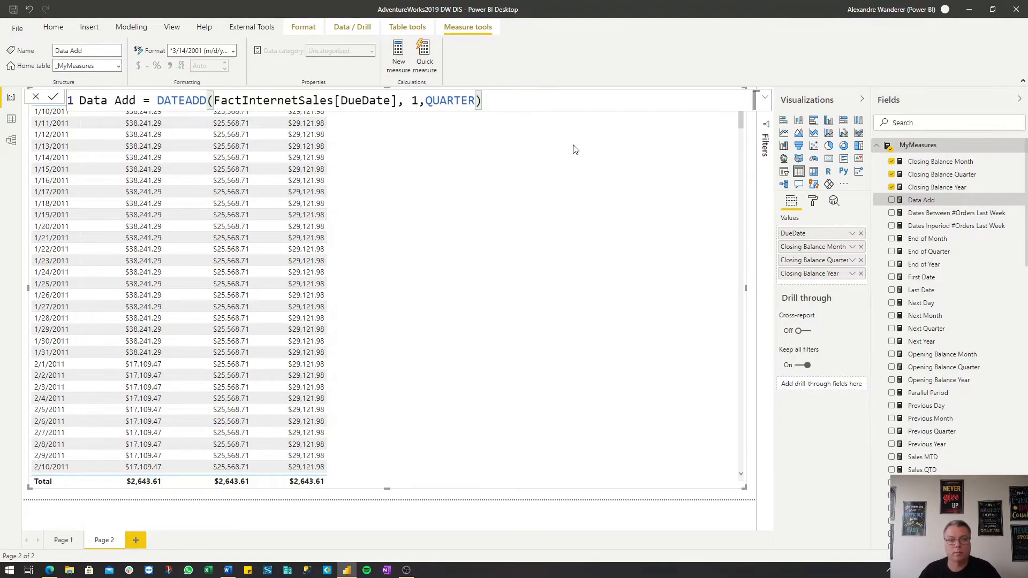
key(Return)
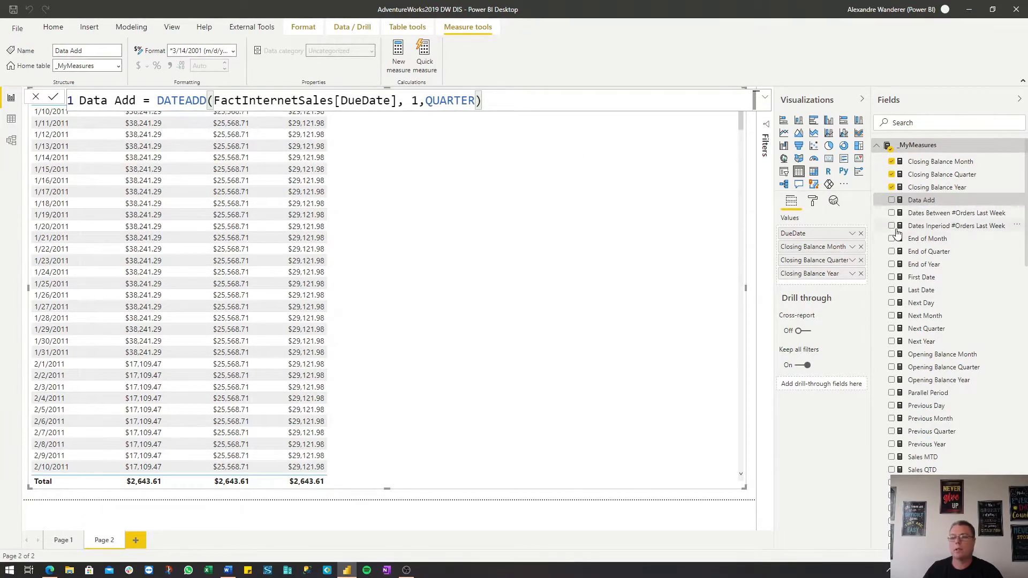
Step: Add the Dates Between #Orders Last Week measure to the table and open its formula
click(891, 214)
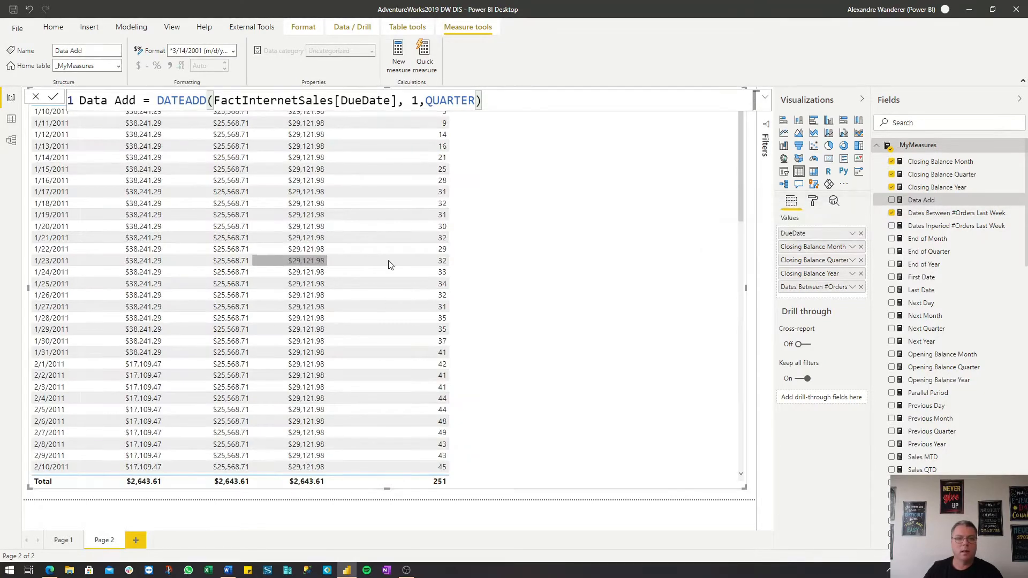
click(917, 214)
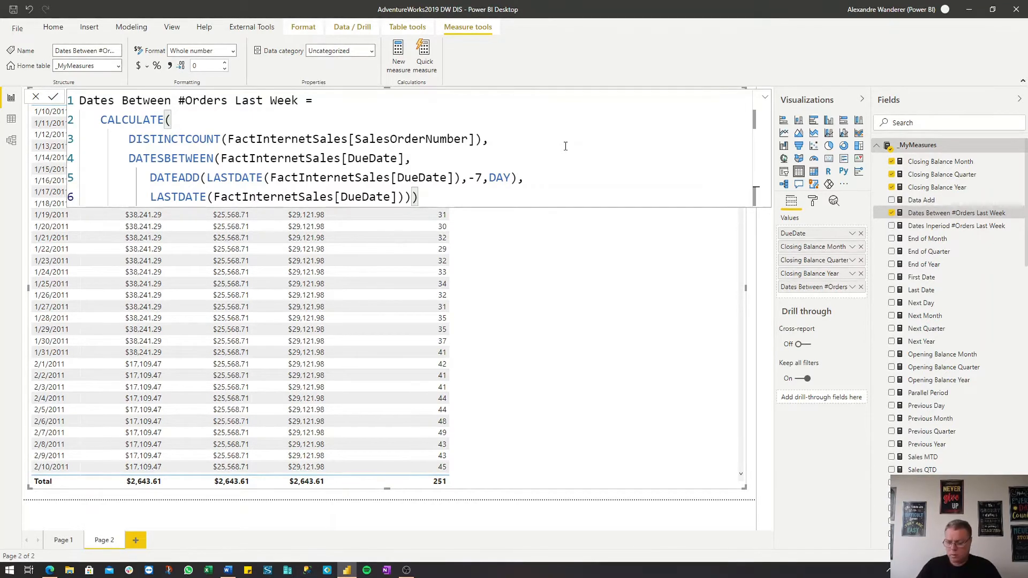
key(Down)
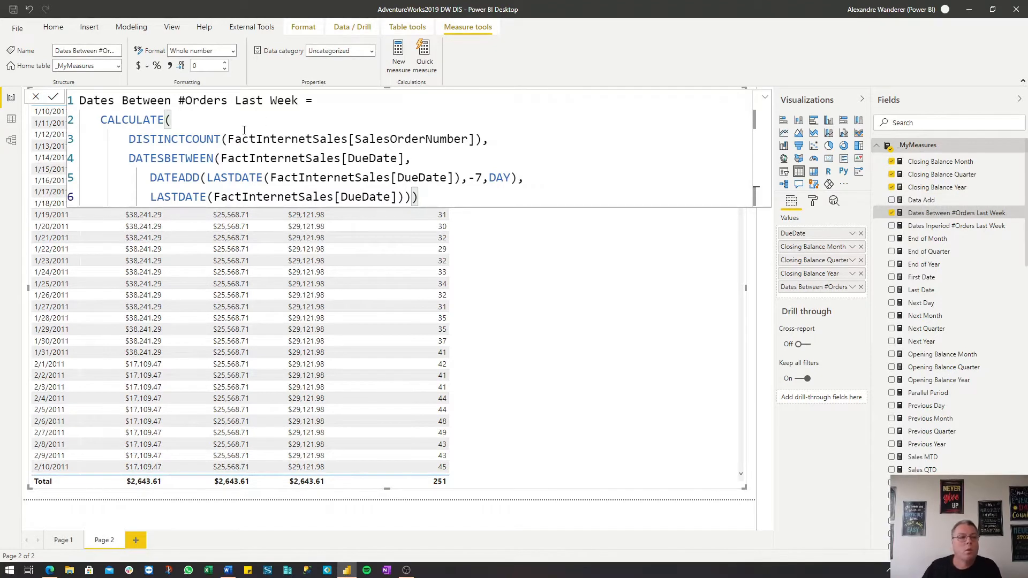
Step: Examine the DATESBETWEEN arguments, the DATEADD start date, the LASTDATE end date and the DISTINCTCOUNT expression in the Dates Between #Orders Last Week formula
drag(128, 158, 216, 158)
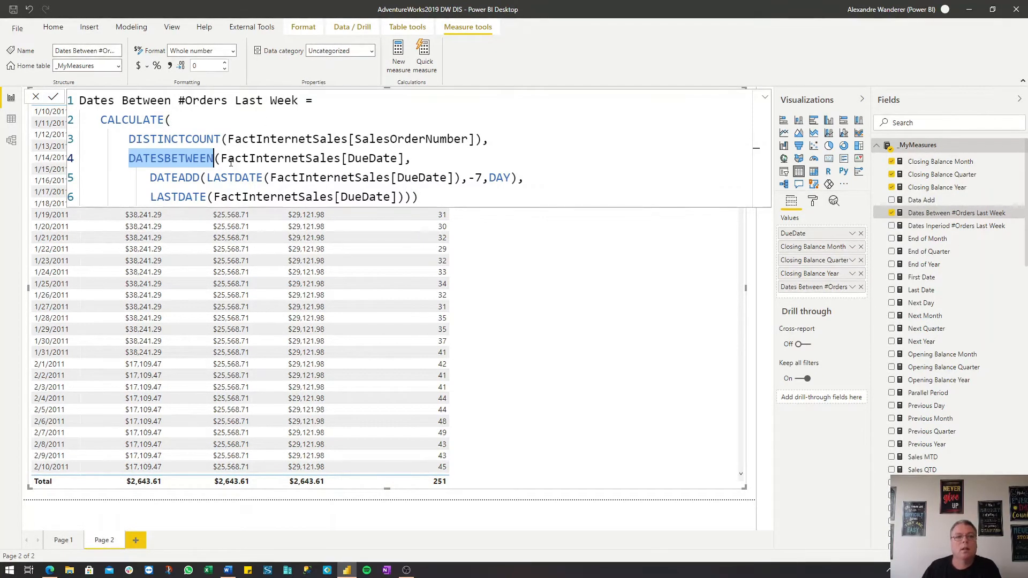
drag(341, 158, 399, 159)
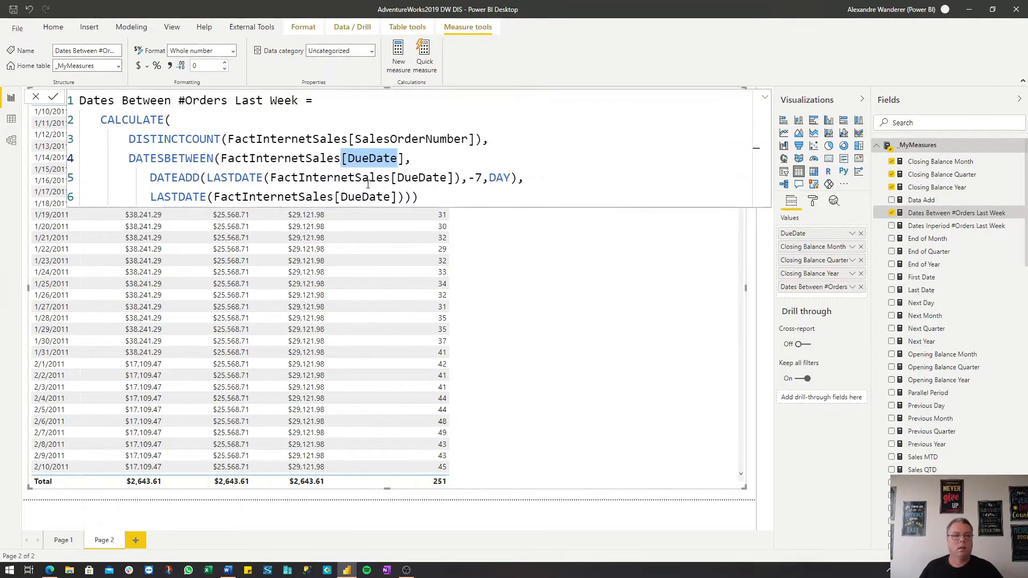
drag(151, 178, 202, 177)
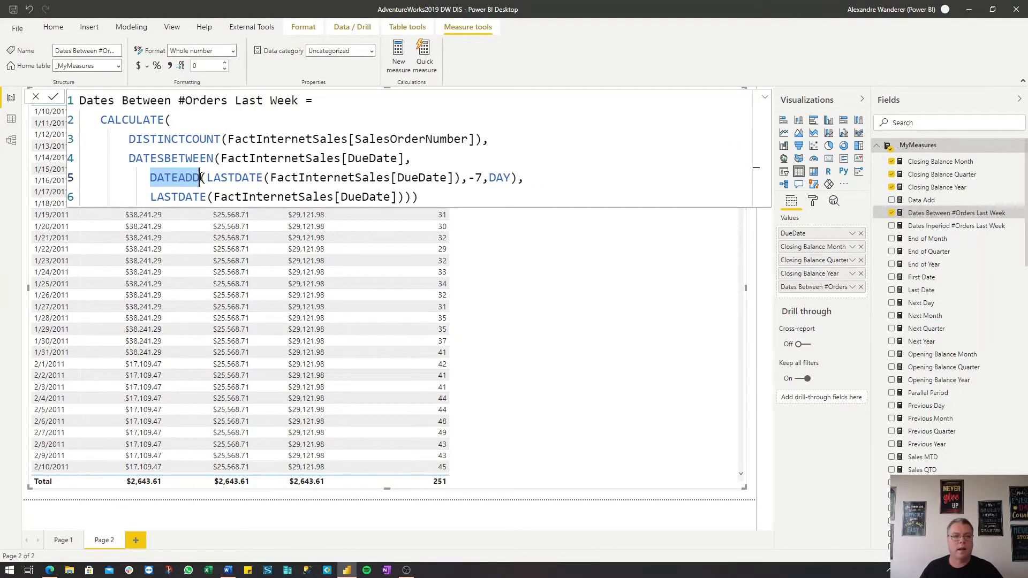
drag(468, 177, 524, 177)
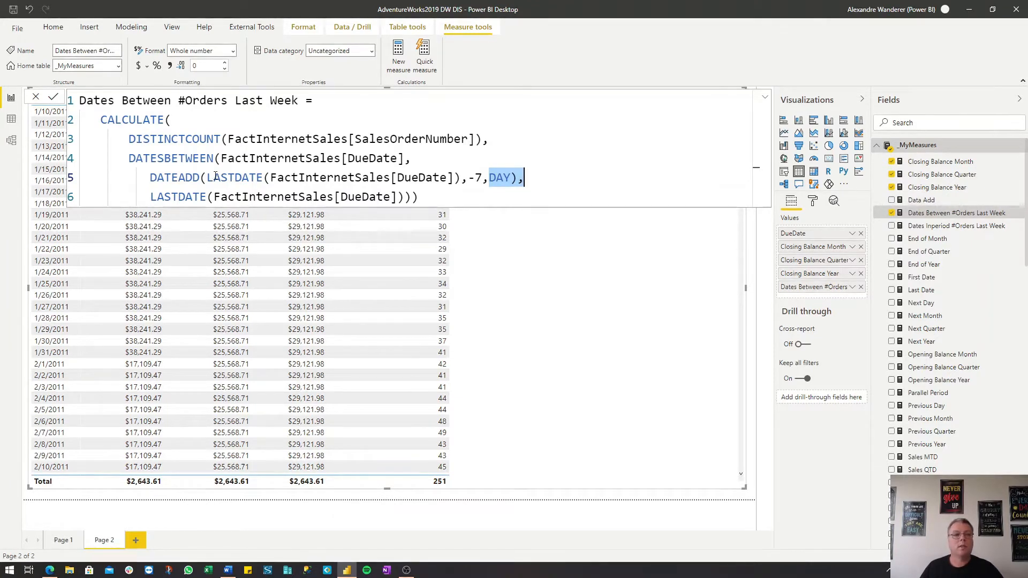
drag(208, 177, 457, 178)
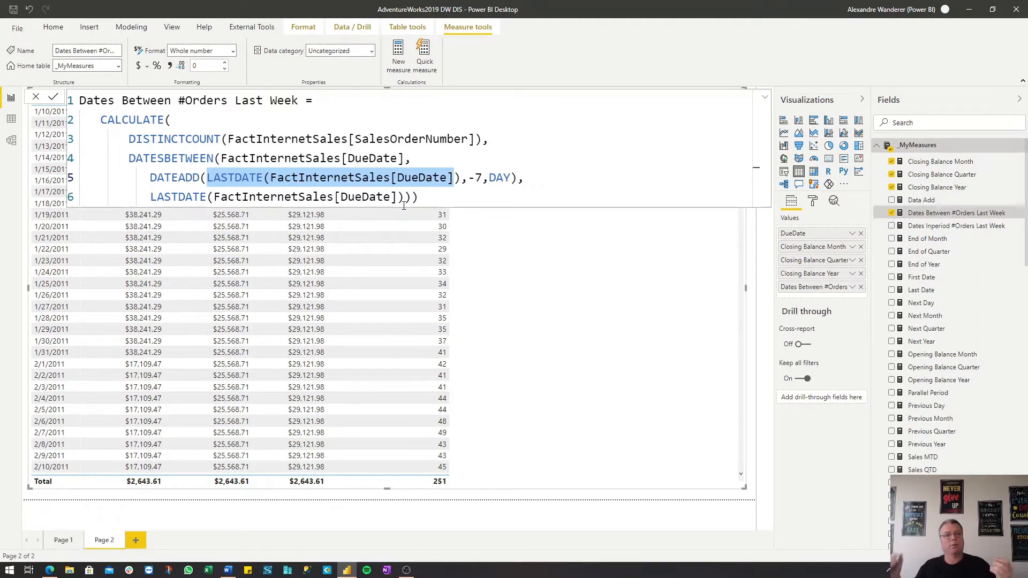
drag(335, 197, 392, 194)
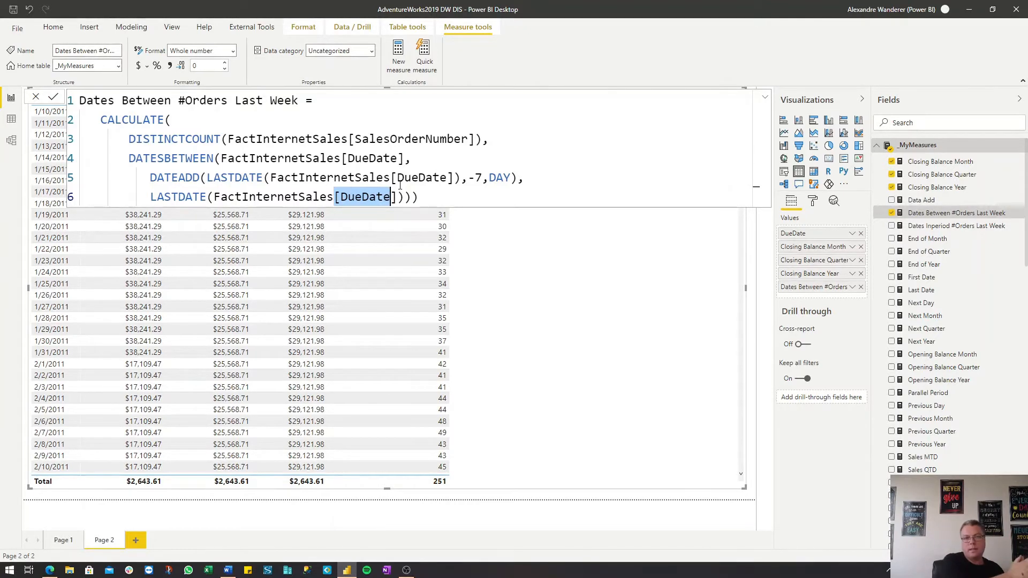
click(129, 139)
drag(130, 139, 496, 140)
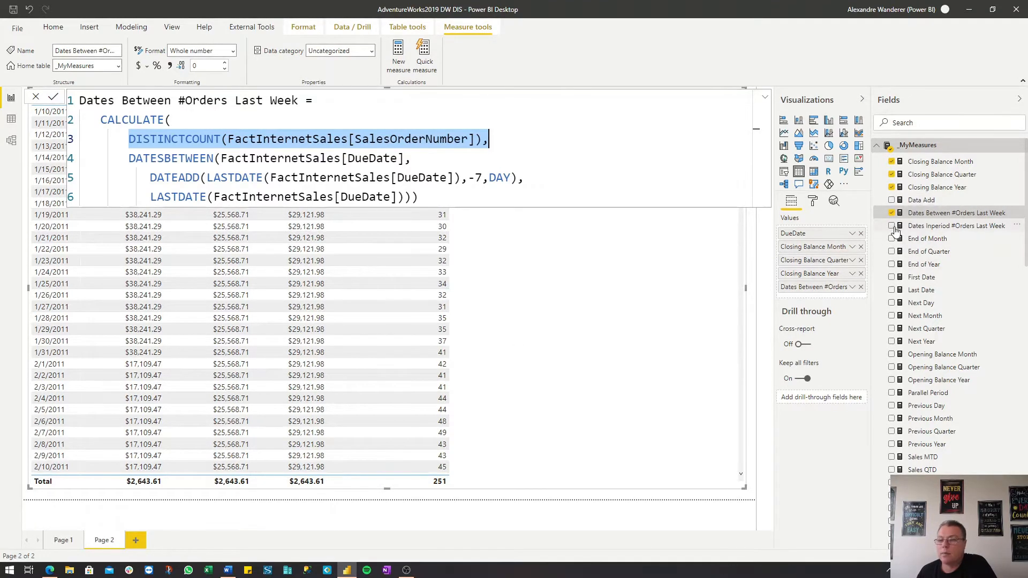
Step: Examine the DISTINCTCOUNT expression and the DATESINPERIOD date column, start date and interval arguments in the Dates Inperiod #Orders Last Week formula
click(936, 228)
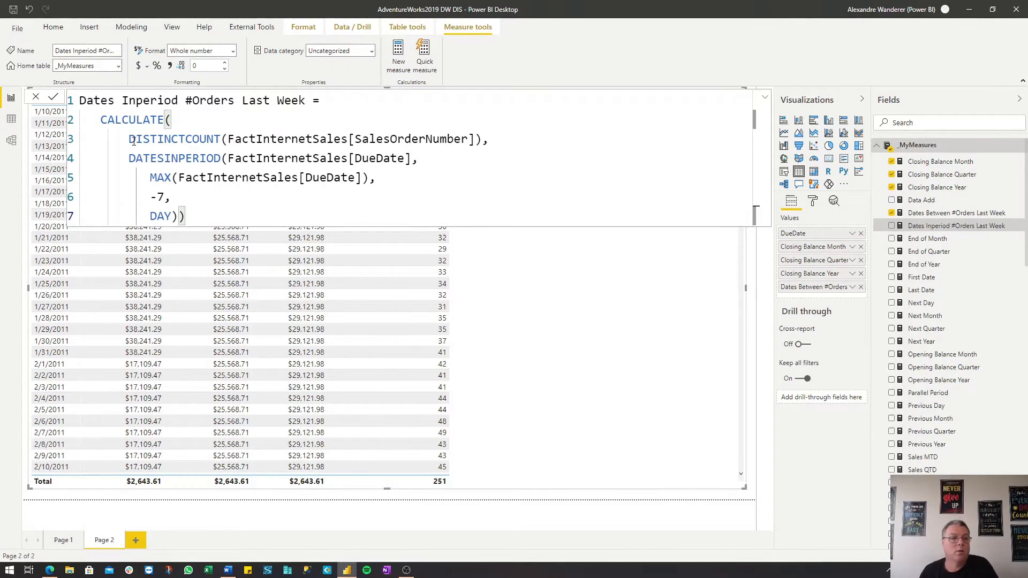
drag(133, 141, 503, 139)
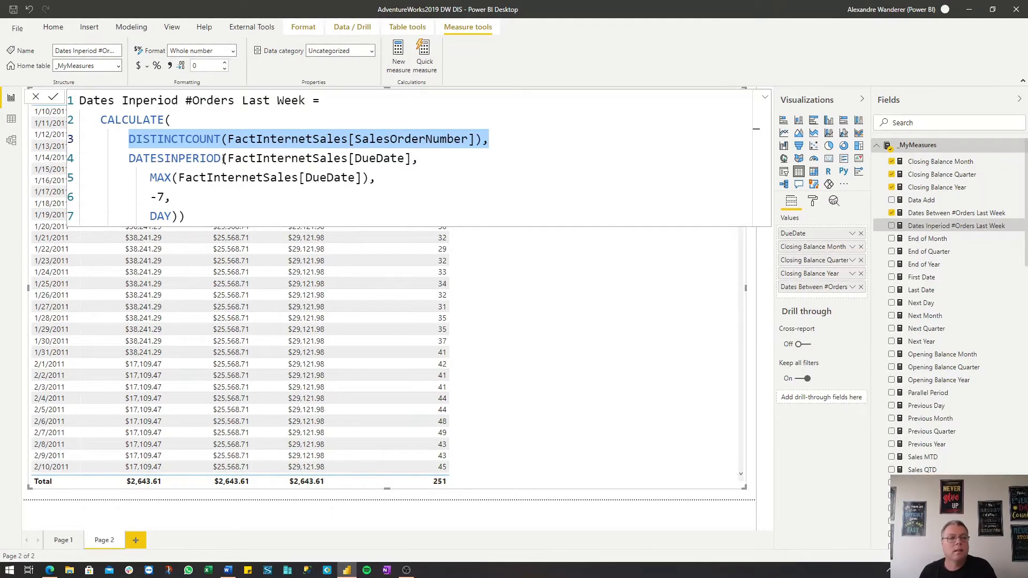
drag(227, 158, 412, 160)
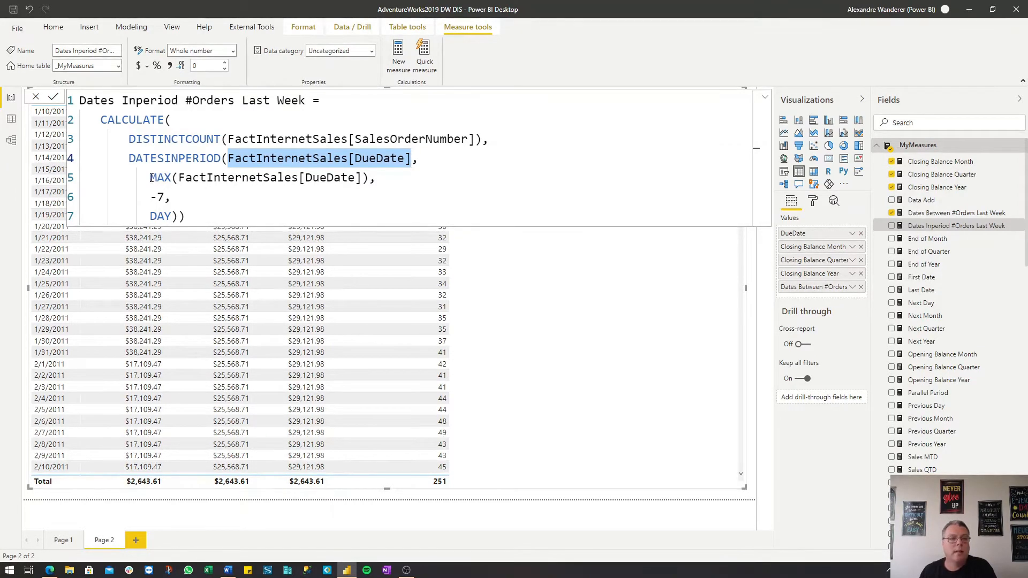
drag(150, 178, 363, 178)
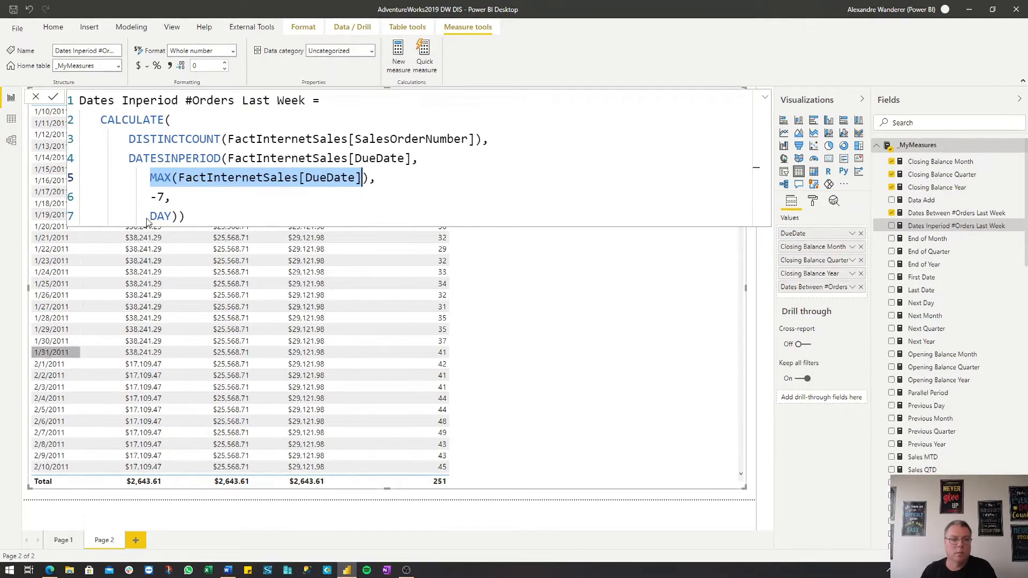
drag(151, 197, 208, 215)
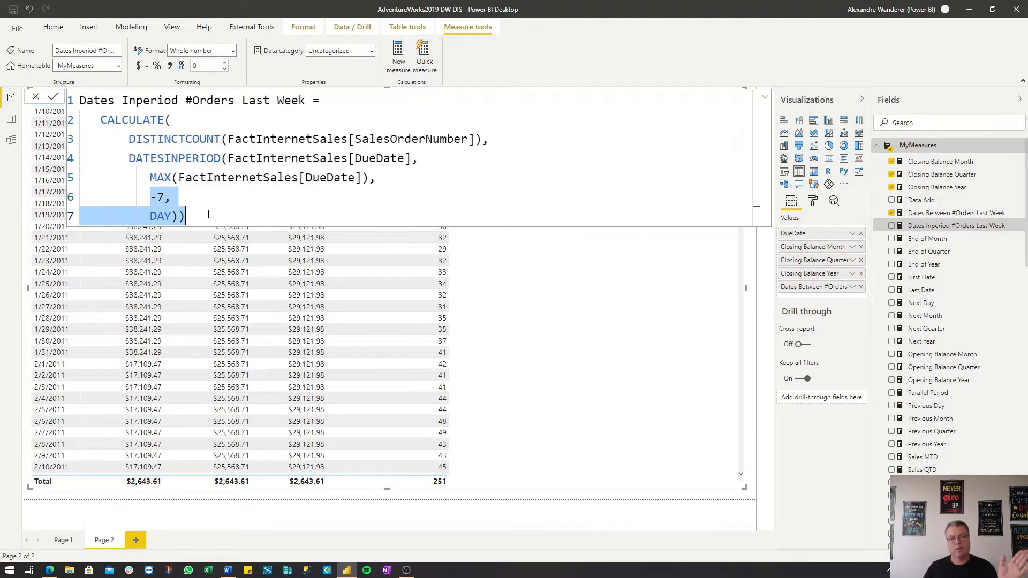
Step: Add the Dates Inperiod #Orders Last Week measure to the table and compare it with the Dates Between #Orders Last Week column
click(892, 227)
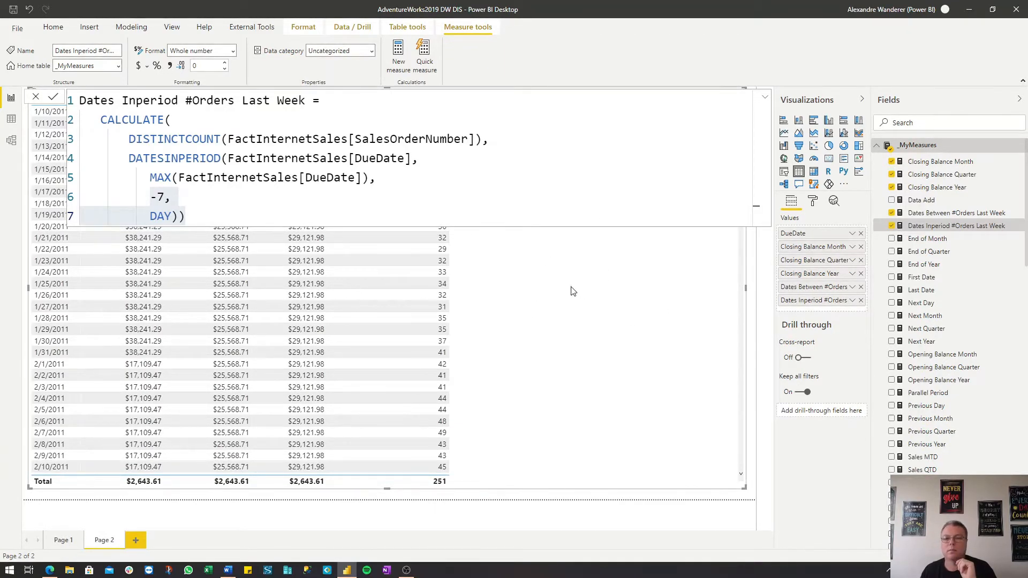
click(752, 313)
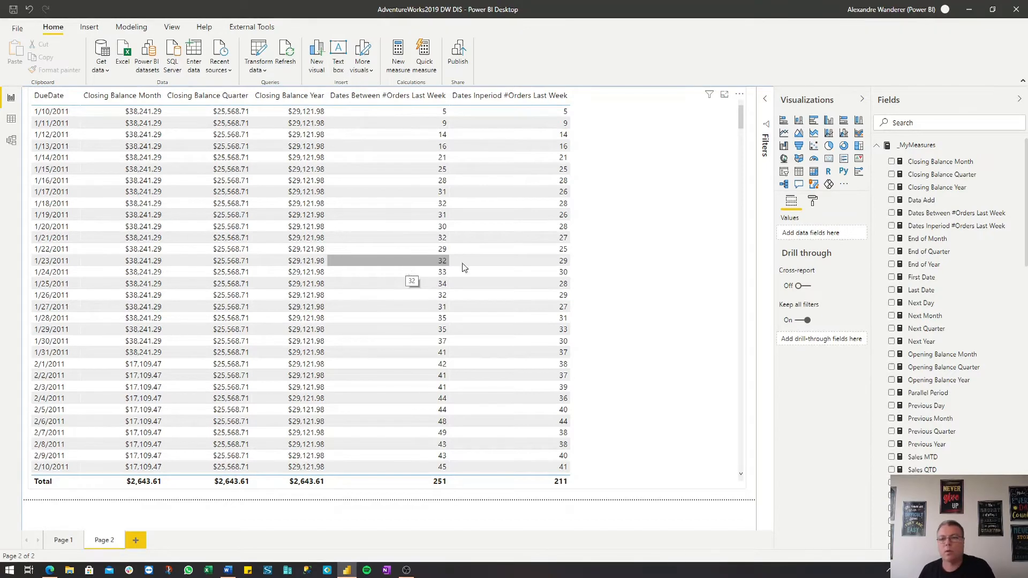
click(714, 247)
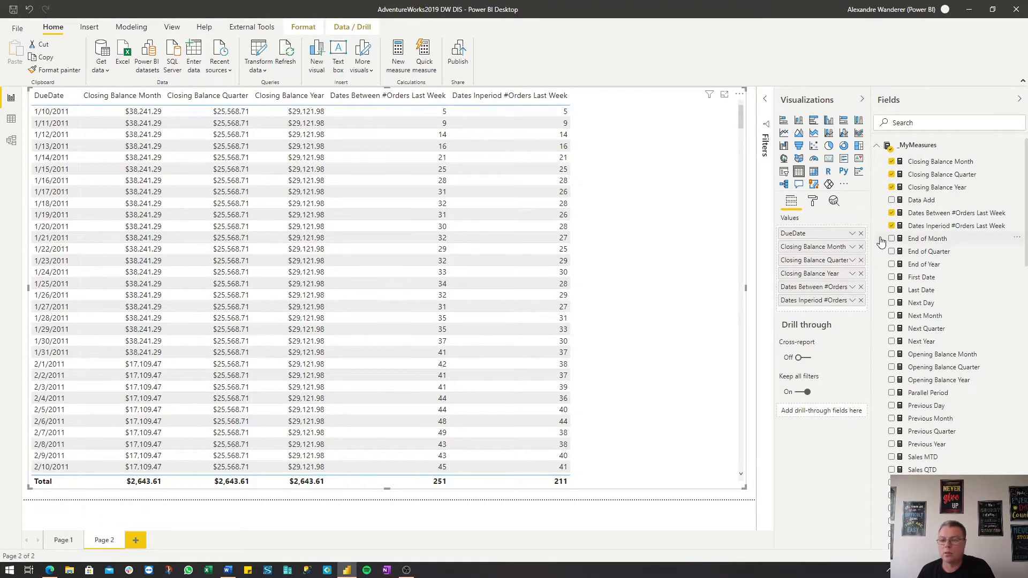
Step: Review the formulas of the End of Month, End of Quarter, End of Year, First Date and Last Date measures
click(923, 241)
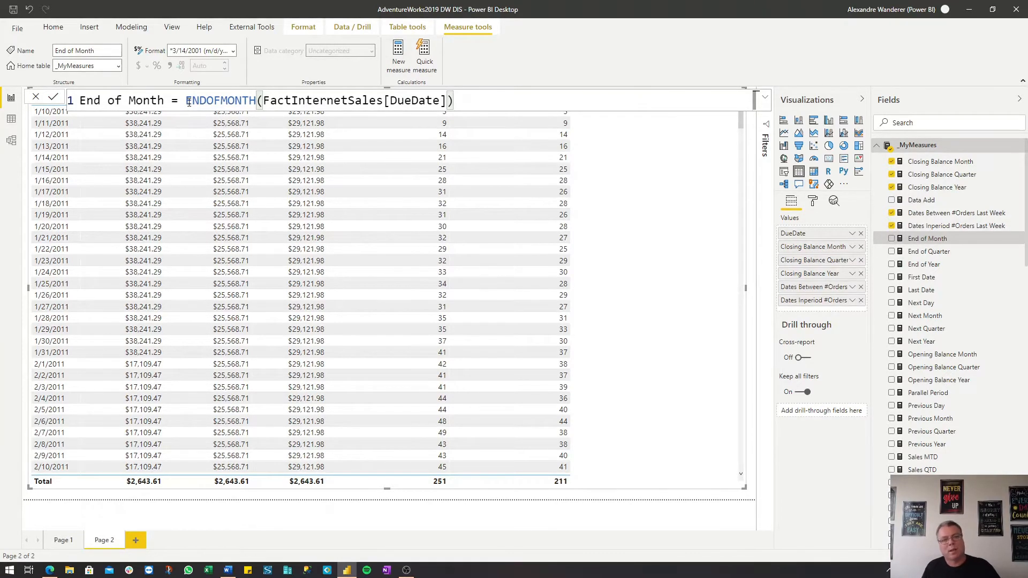
click(935, 251)
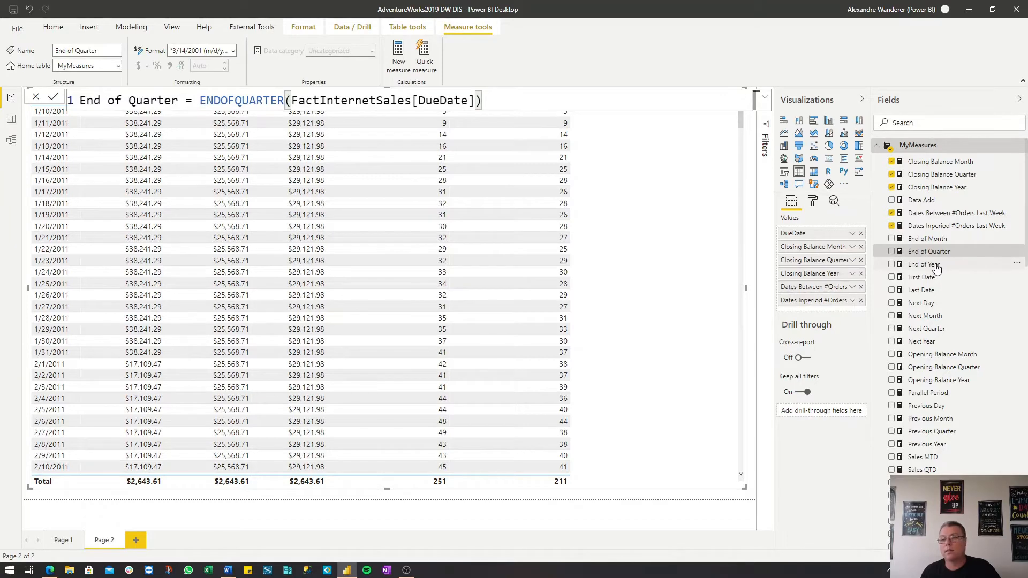
click(937, 266)
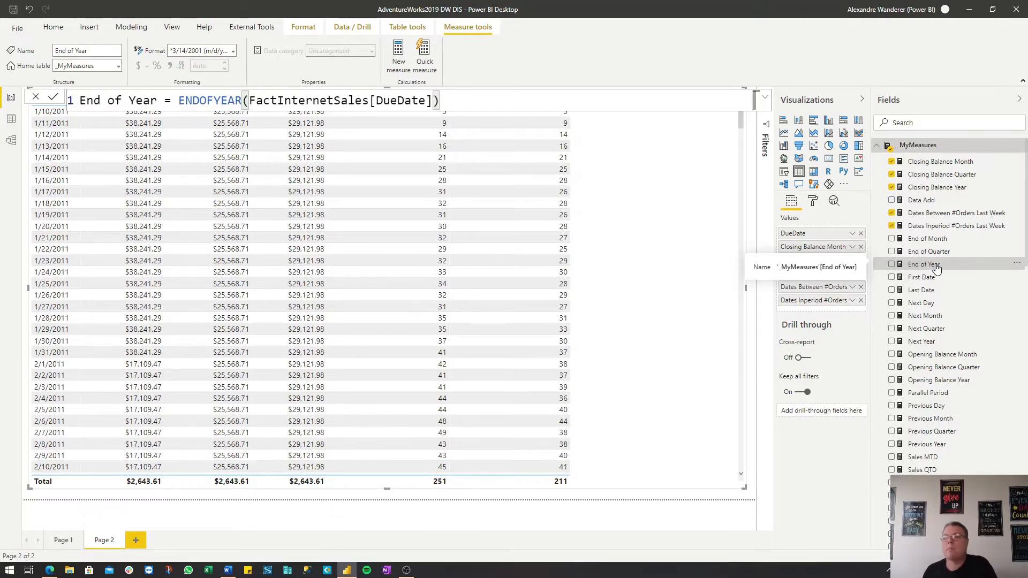
click(933, 278)
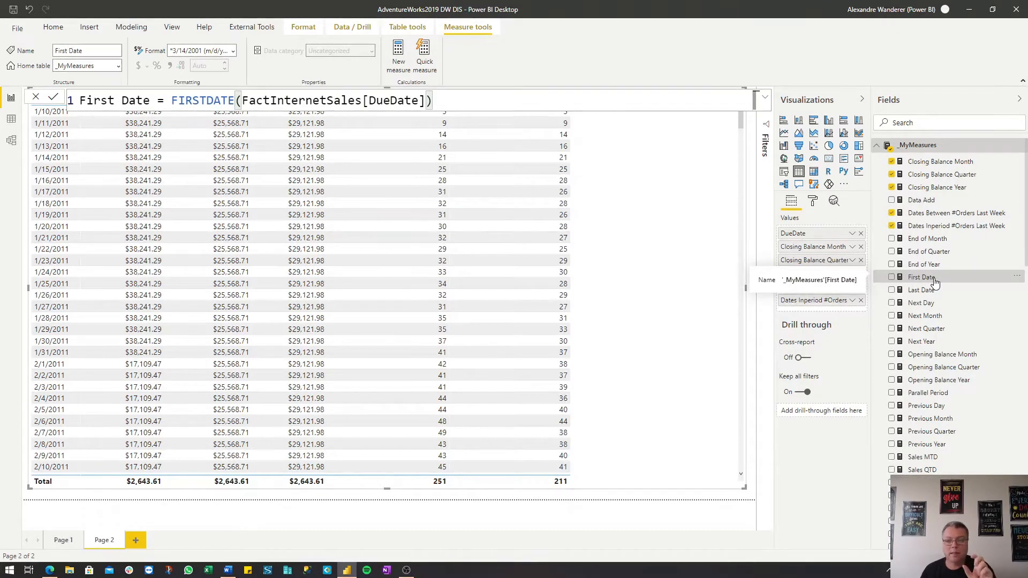
click(935, 293)
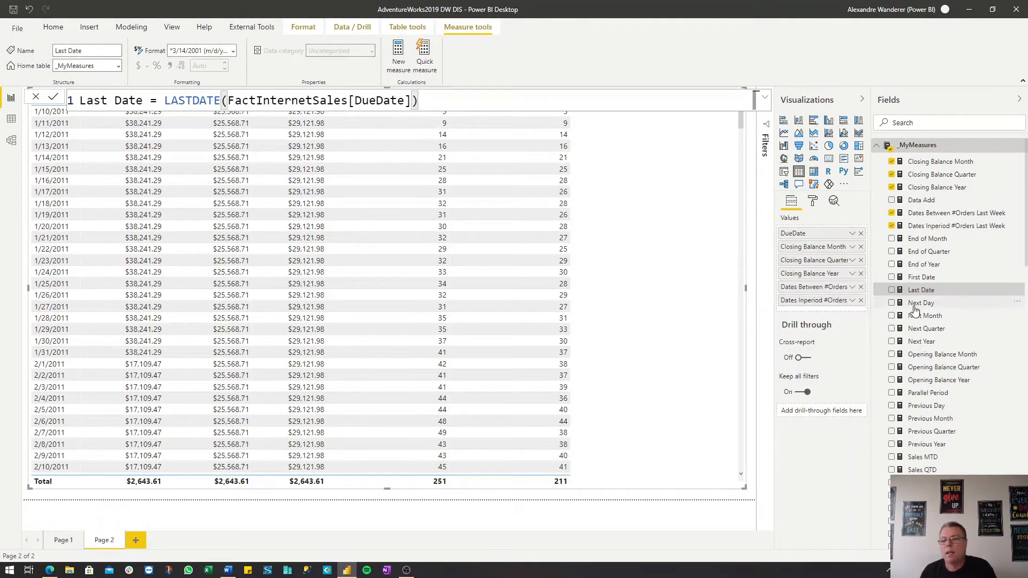
Step: Add the Next Day measure to the table and examine the SUM of SalesAmount expression in its formula
click(930, 304)
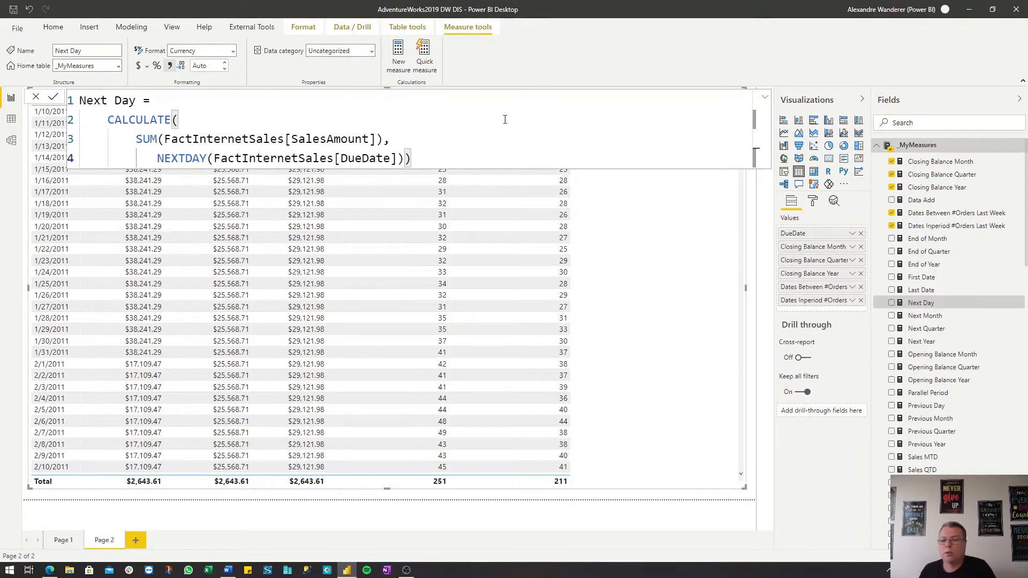
click(892, 304)
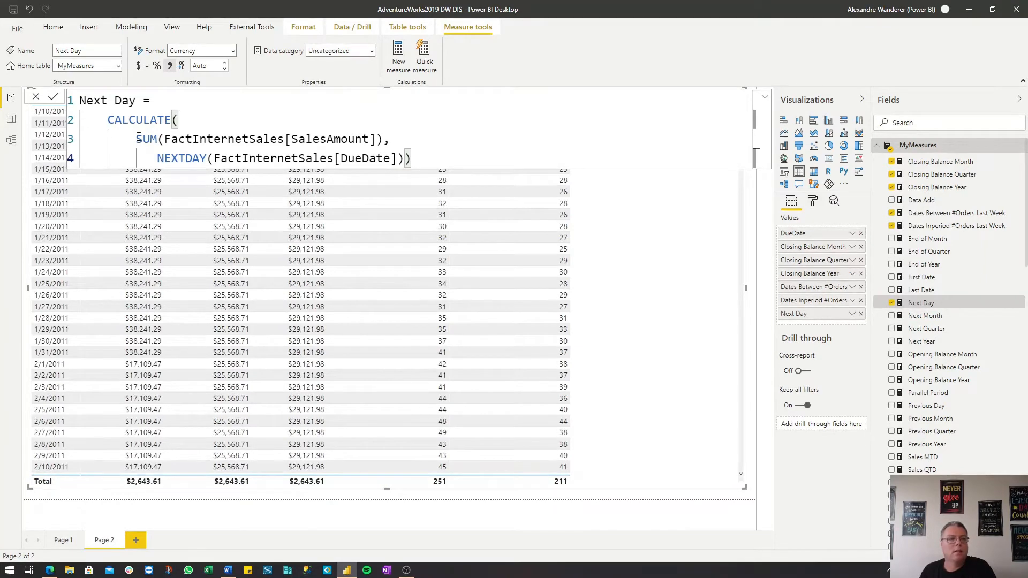
key(ctrl+shift+Right)
key(ctrl+shift+Right)
key(ctrl+shift+Right)
key(ctrl+shift+Right)
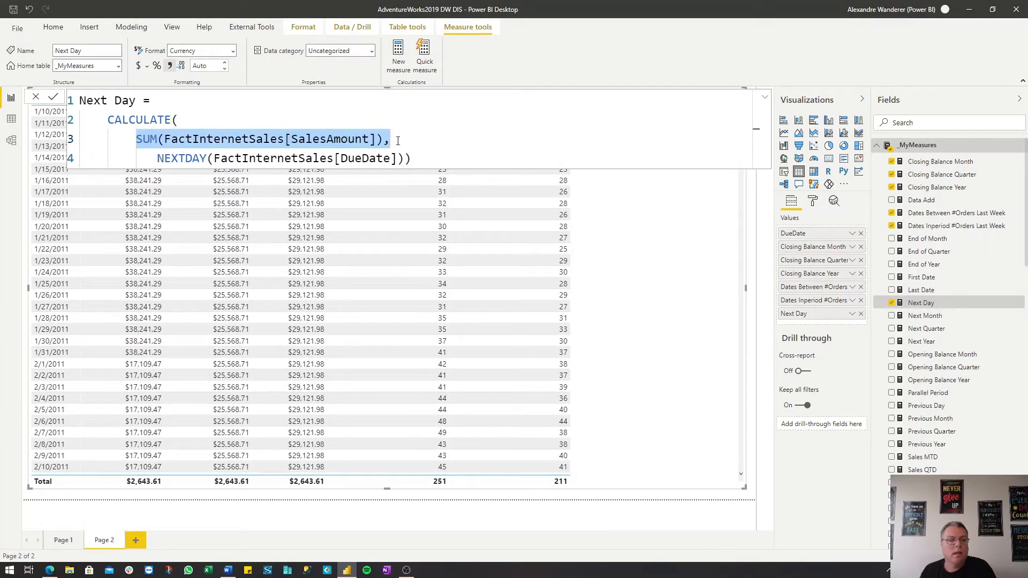
Step: Examine the NEXTDAY filter on the DueDate column in the Next Day formula and compare it with the table's Next Day values
click(159, 159)
drag(160, 160, 411, 159)
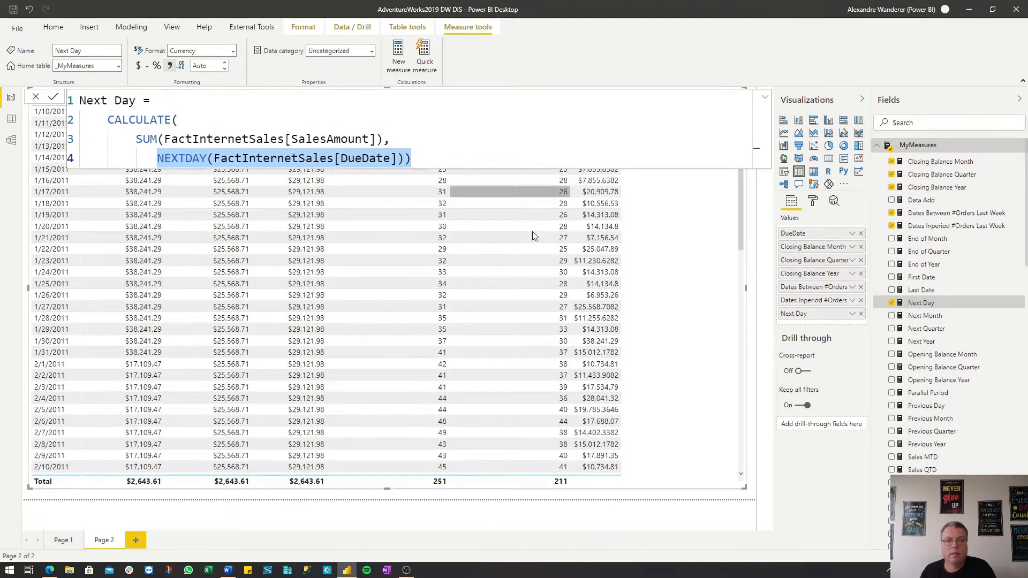
click(684, 216)
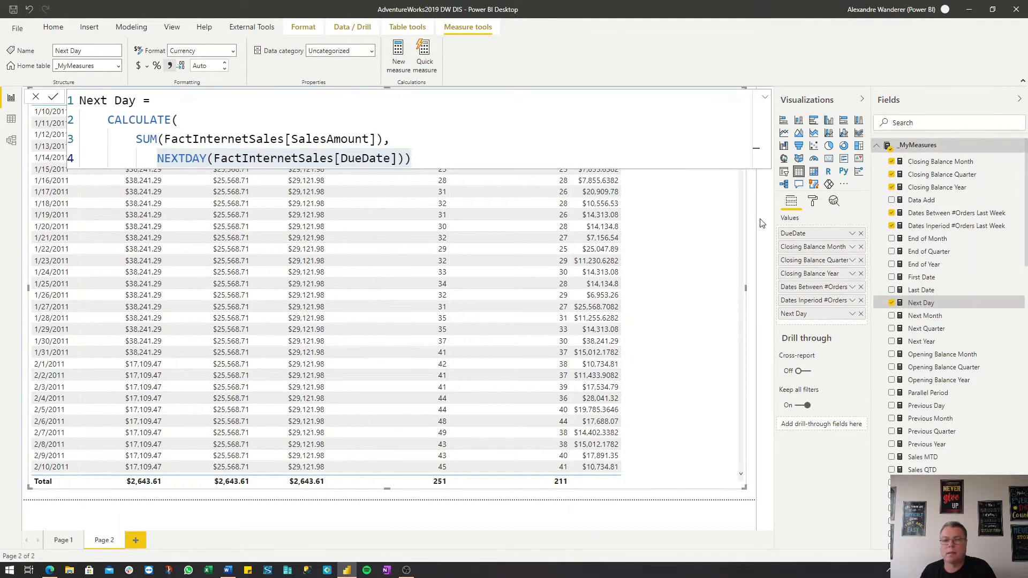
click(752, 290)
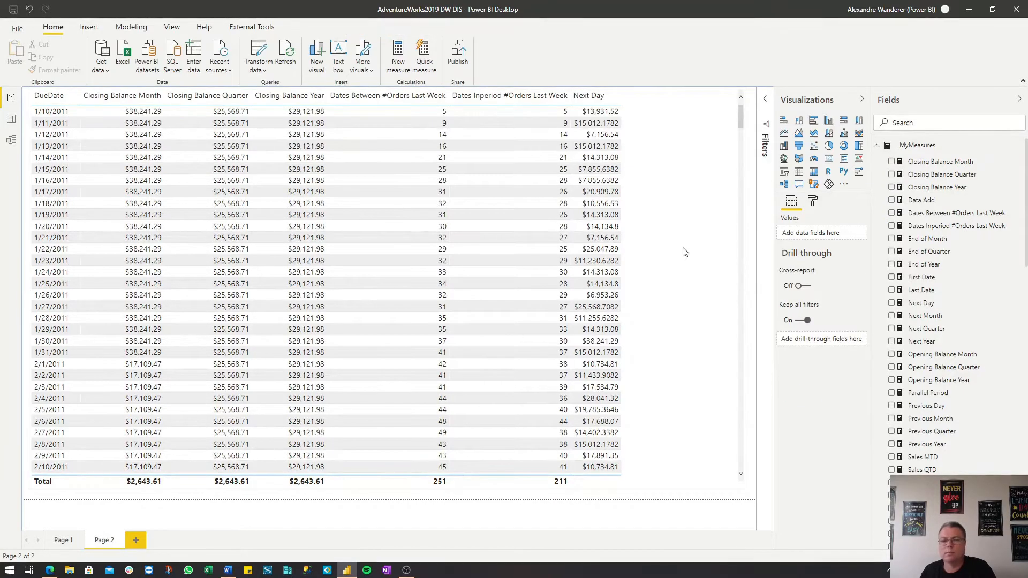
Step: Remove the Dates Between #Orders Last Week and Dates Inperiod #Orders Last Week columns from the table
click(704, 256)
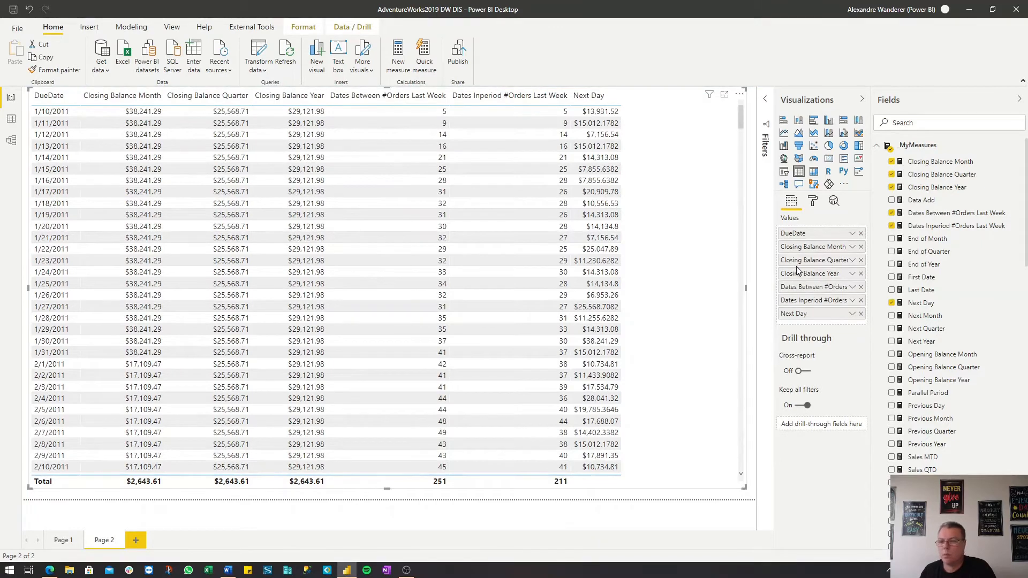
click(860, 288)
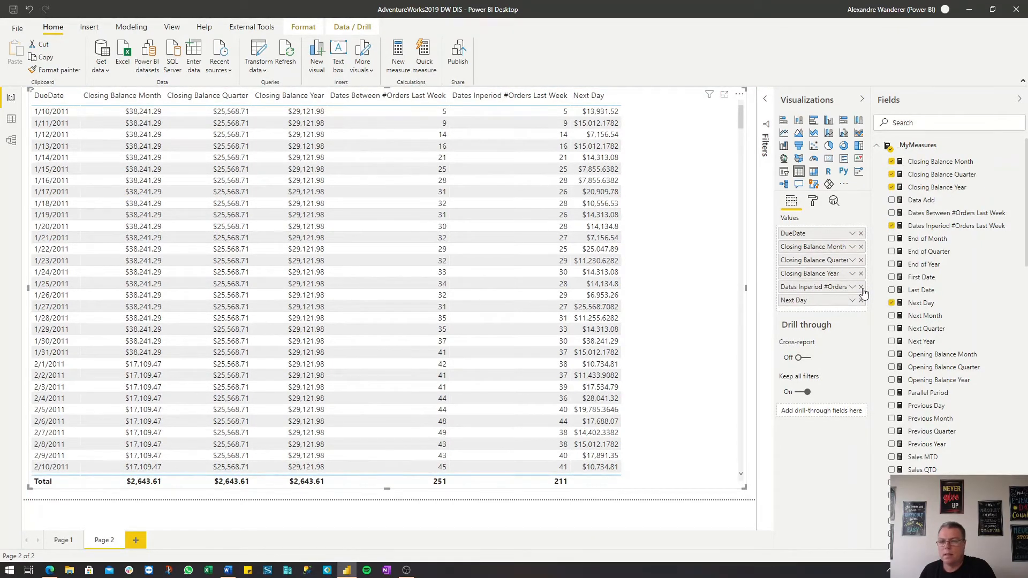
click(861, 287)
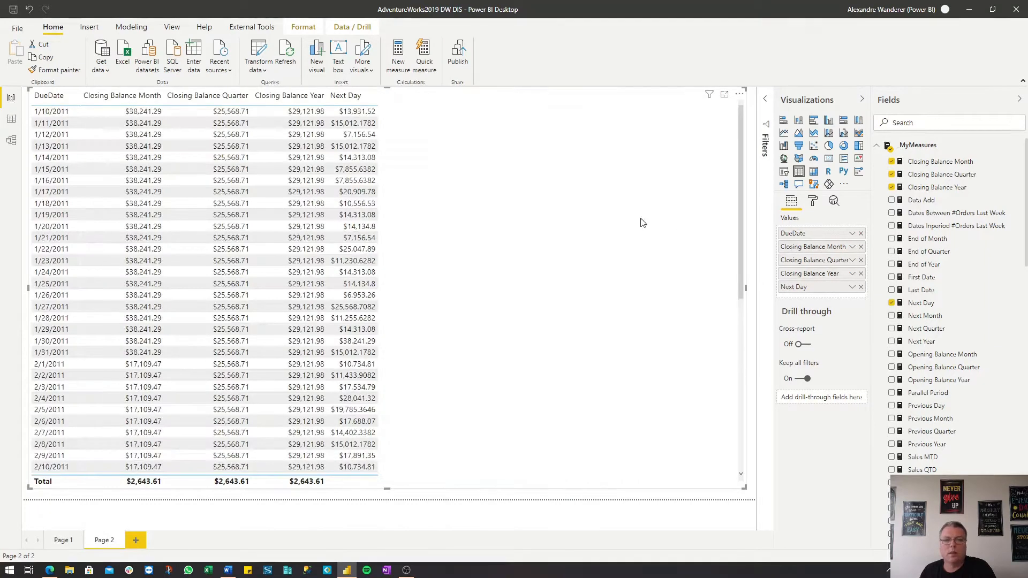
Step: Set the Next Day measure's currency format to 2 decimal places
click(922, 304)
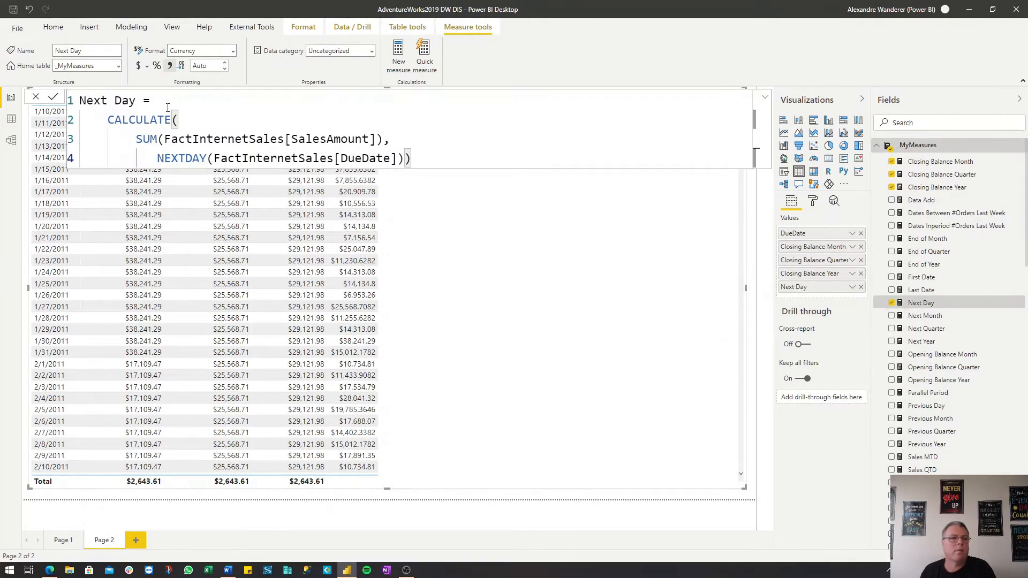
click(211, 66)
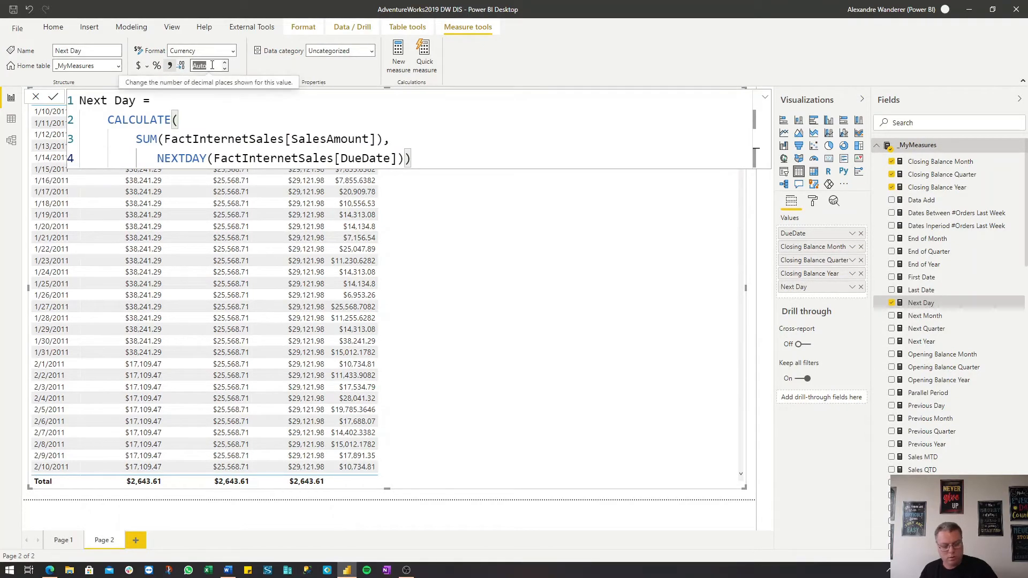
text(2)
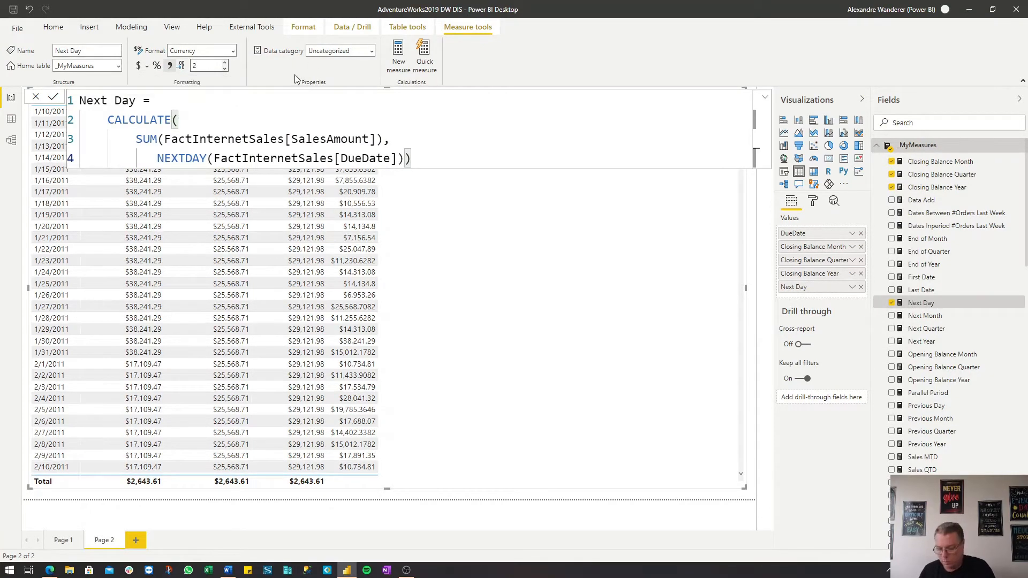
click(294, 80)
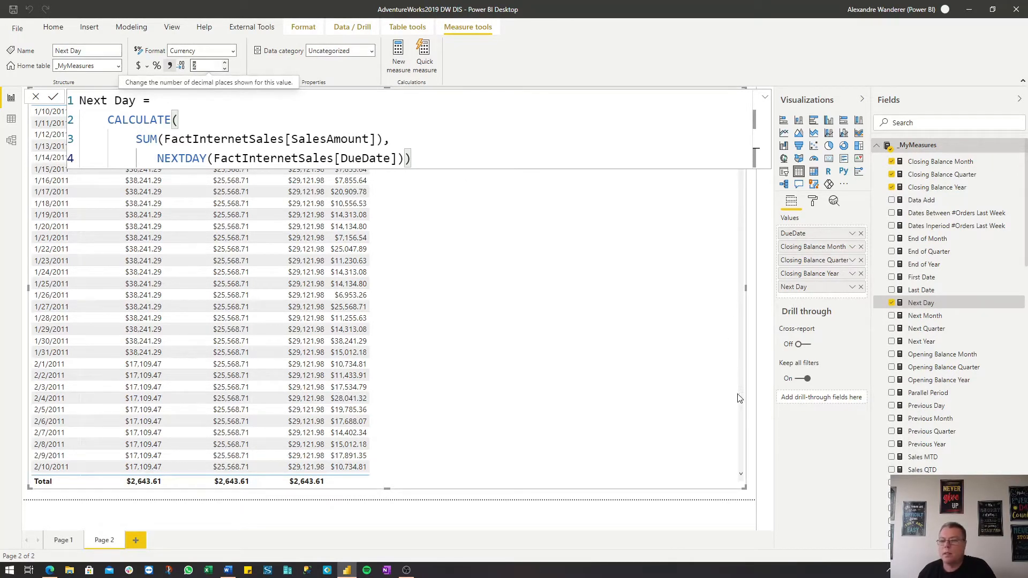
Step: Add SalesAmount from FactInternetSales to the table and place it before the Next Day column
scroll(923, 343, down, 15)
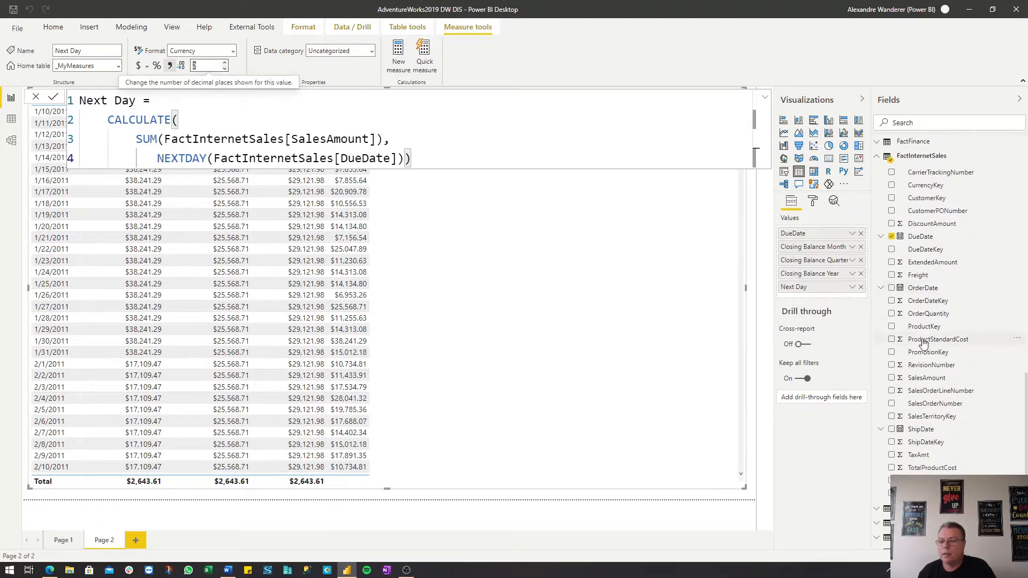
click(891, 378)
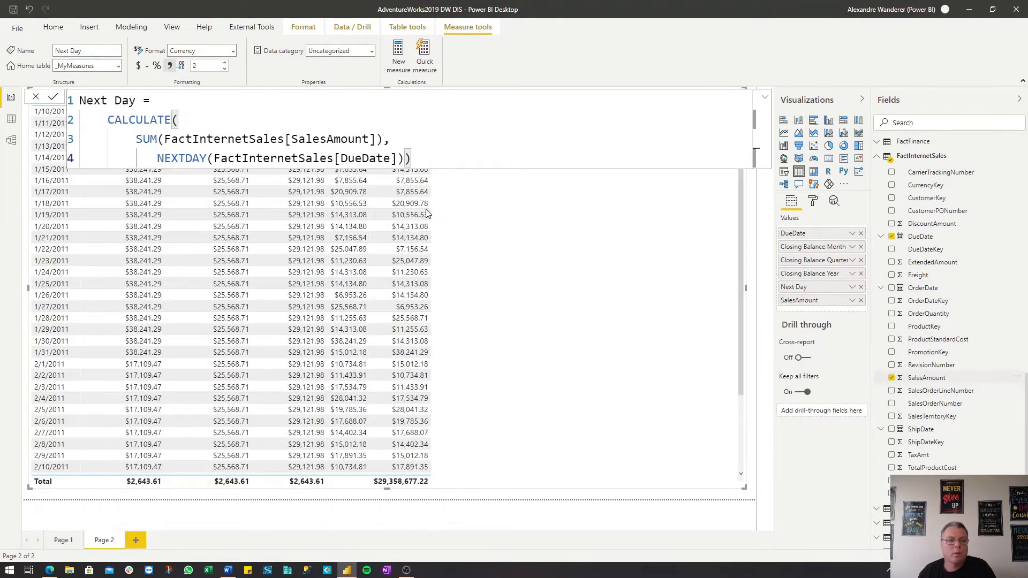
click(752, 215)
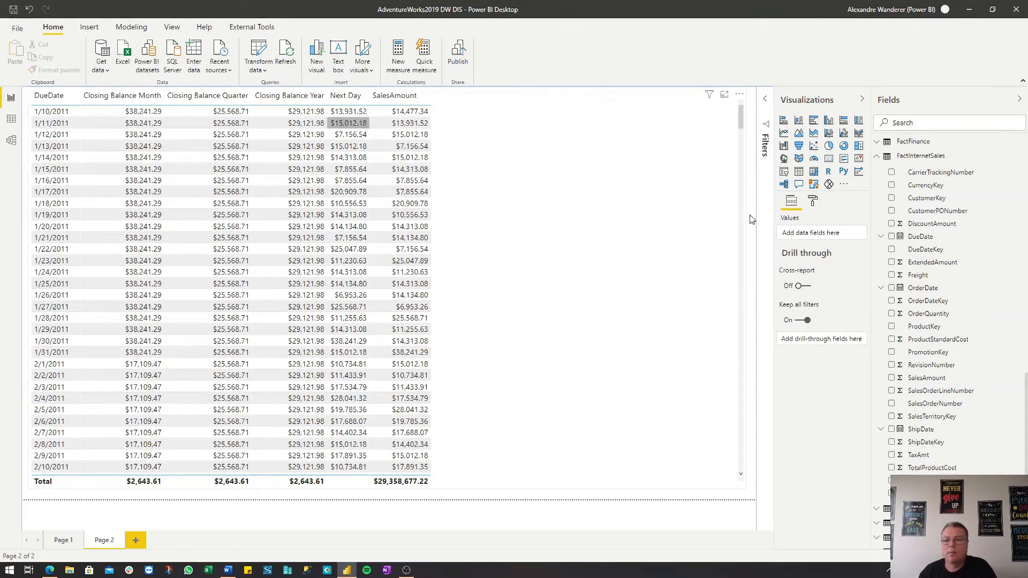
click(720, 251)
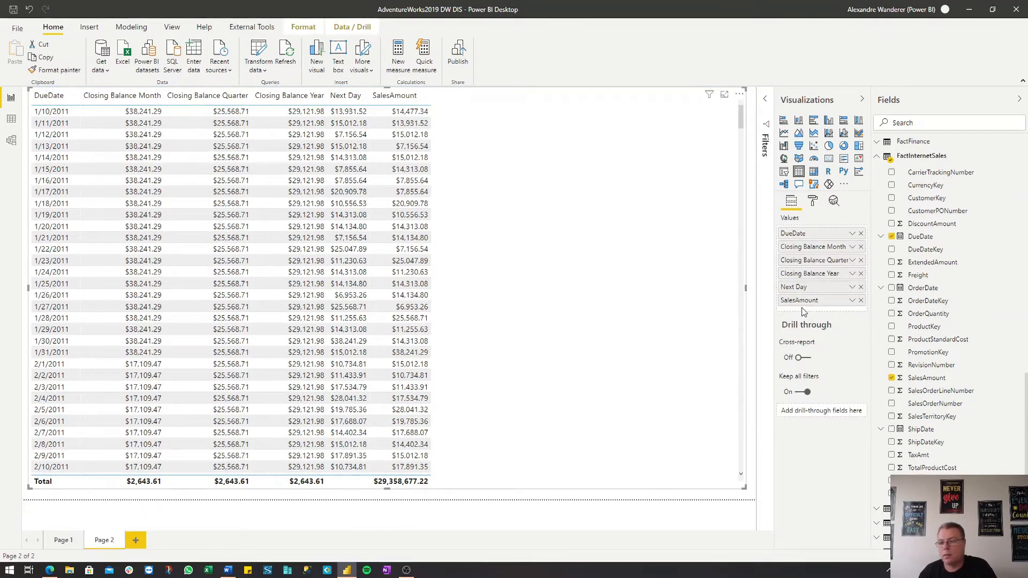
drag(802, 300, 802, 287)
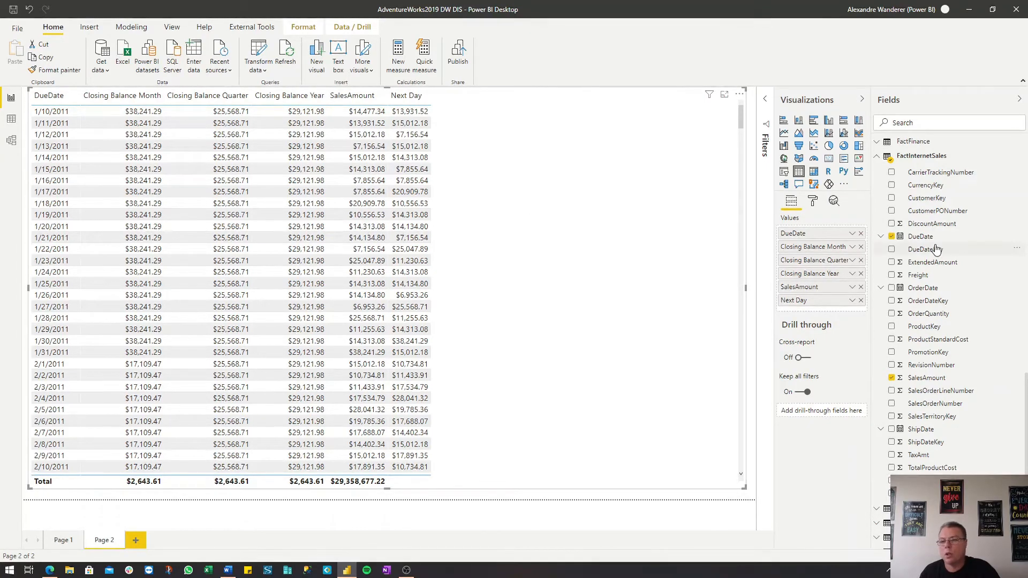
Step: Open the Next Month measure's formula and add the measure to the table
scroll(936, 249, down, 5)
scroll(935, 249, up, 5)
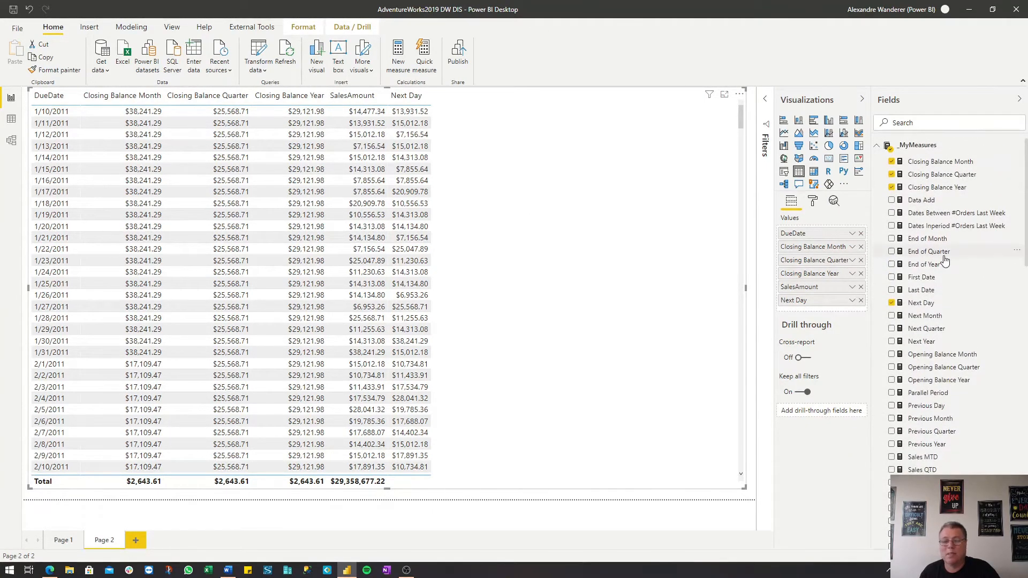
click(923, 317)
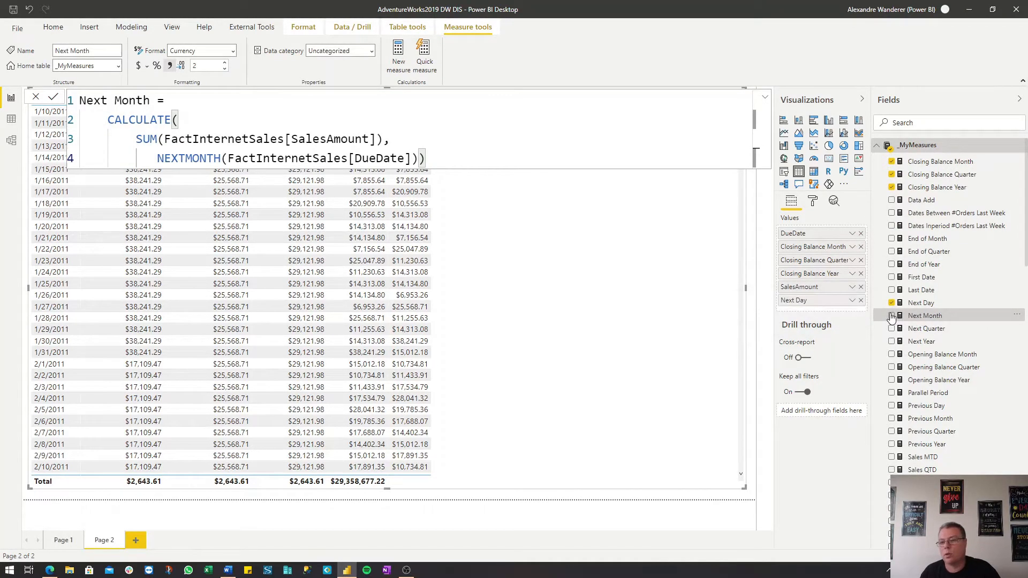
click(892, 317)
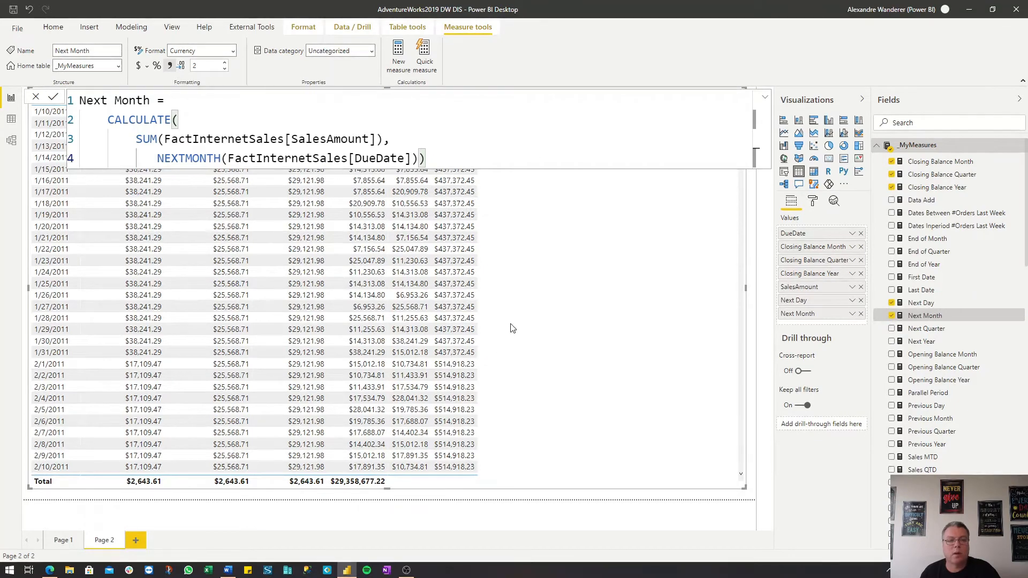
Step: Review the NEXTQUARTER and NEXTYEAR formulas of the Next Quarter and Next Year measures
click(945, 331)
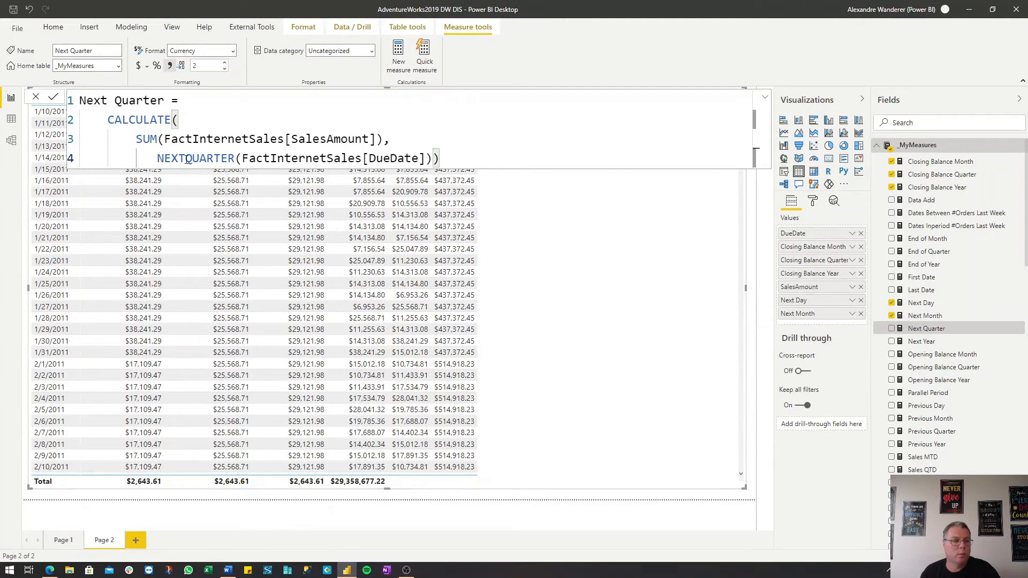
drag(185, 159, 235, 160)
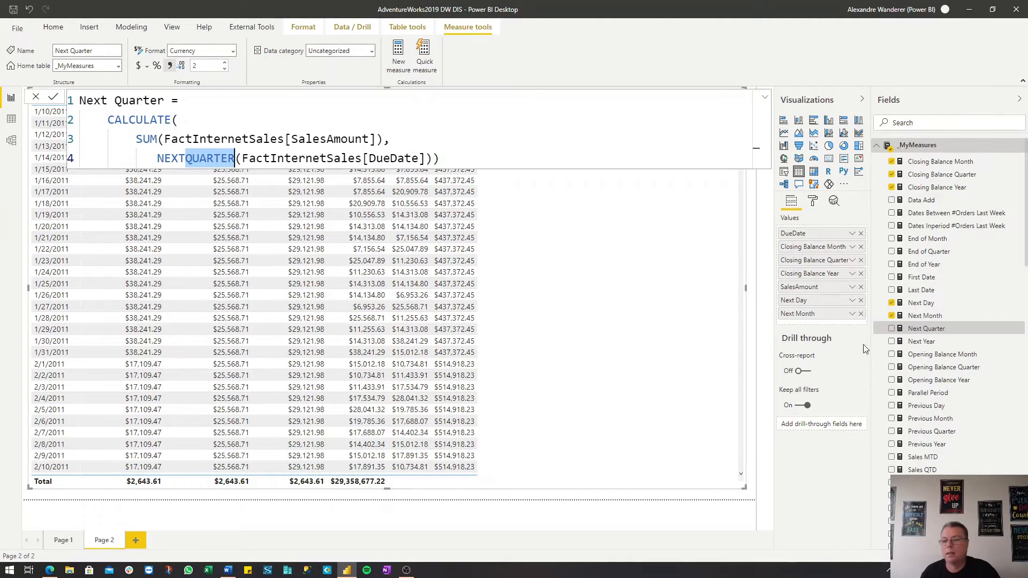
click(922, 343)
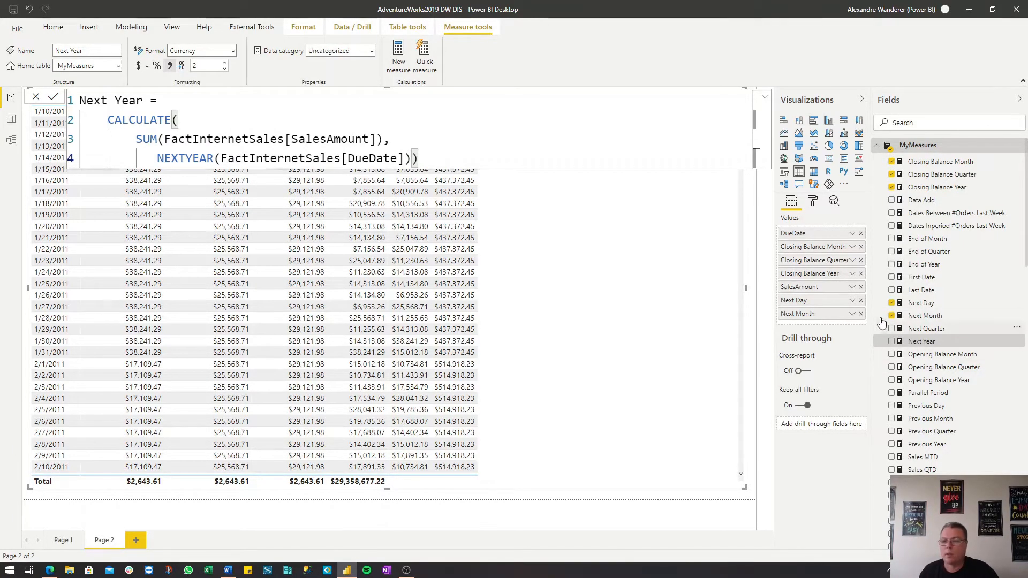
Step: Review the OPENINGBALANCEMONTH formula and add the Opening Balance Month measure to the table
click(914, 355)
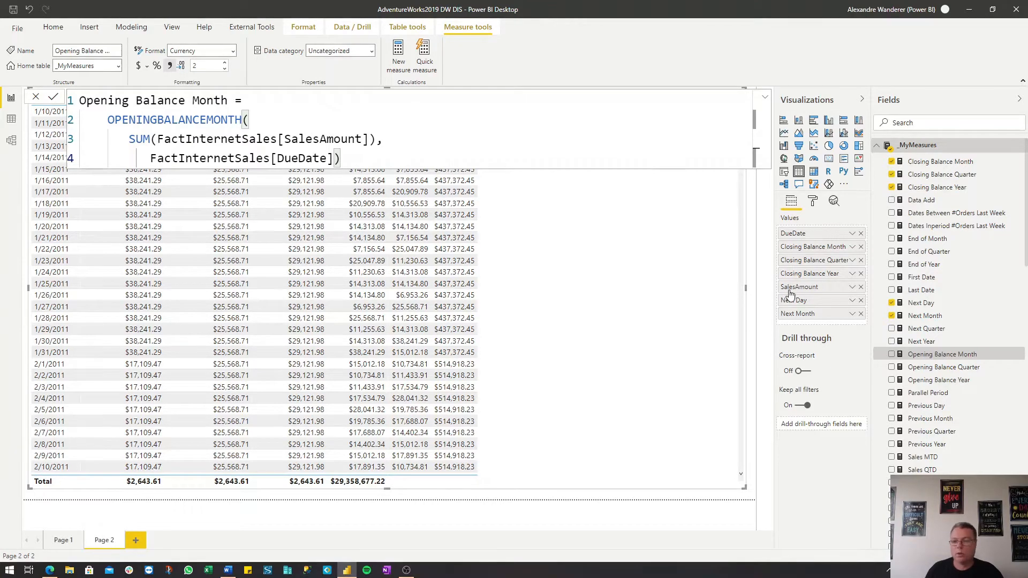
click(892, 354)
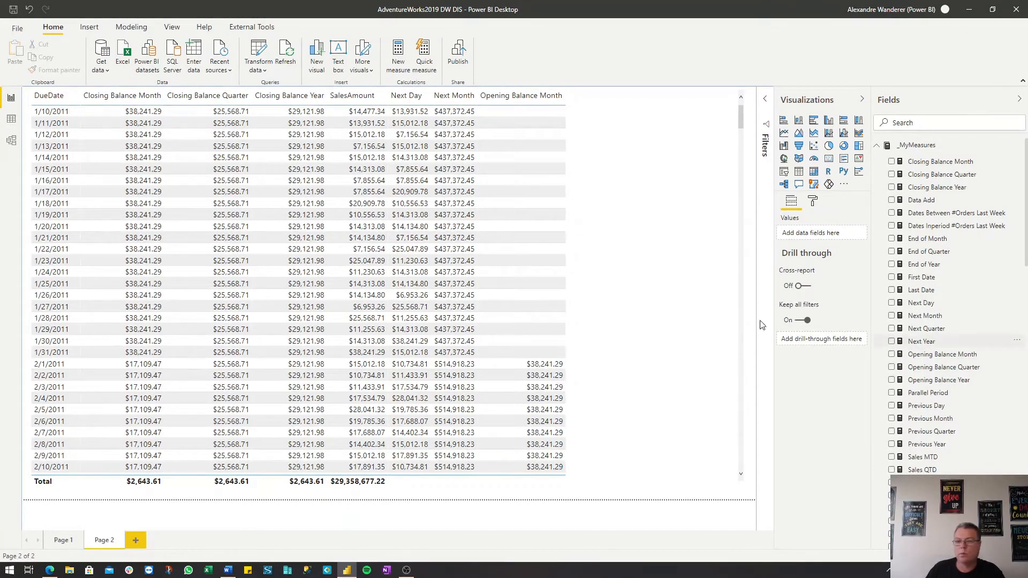
Step: Remove Next Month, Next Day and Closing Balance Quarter from the table, and remove and re-add SalesAmount as the last column
click(661, 407)
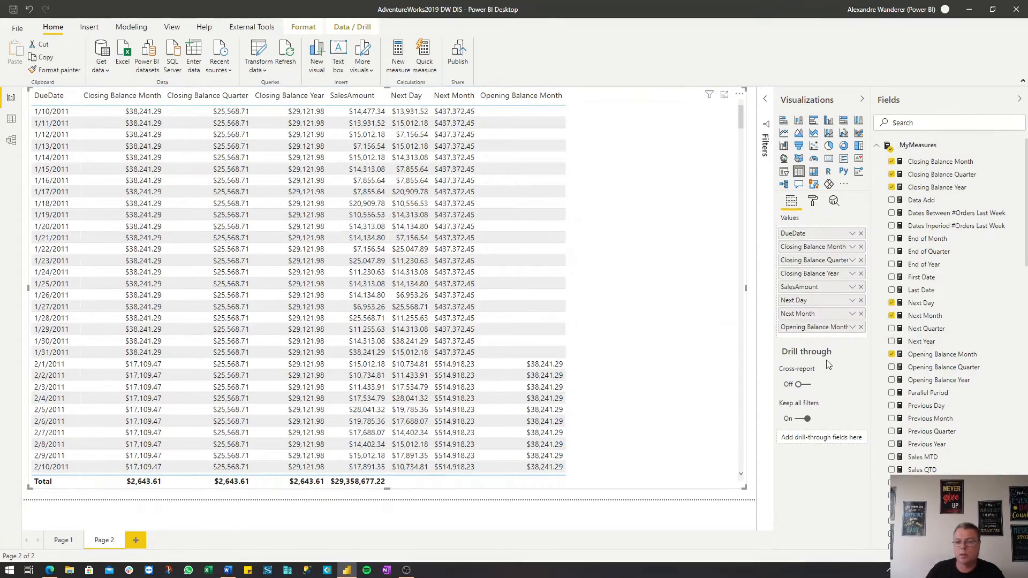
click(861, 313)
click(861, 300)
click(861, 287)
click(861, 261)
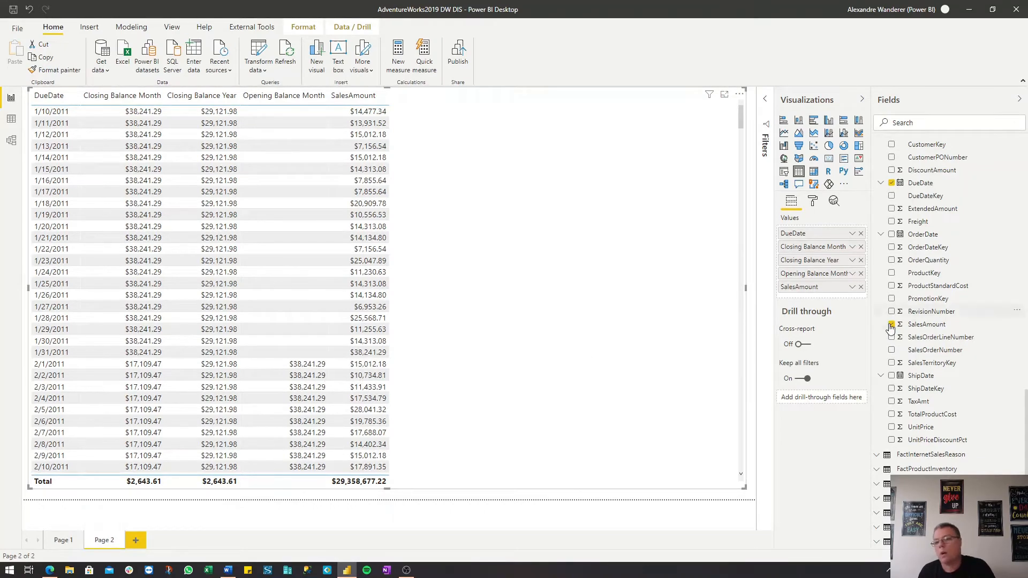
Step: Examine the OPENINGBALANCEQUARTER and OPENINGBALANCEYEAR functions in the Opening Balance Quarter and Opening Balance Year formulas
scroll(913, 270, up, 15)
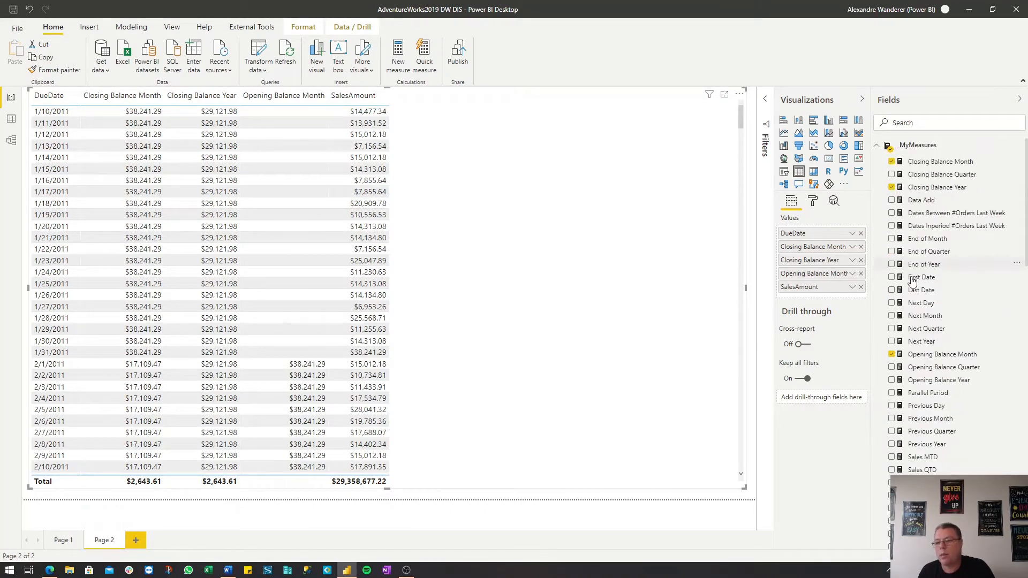
click(919, 369)
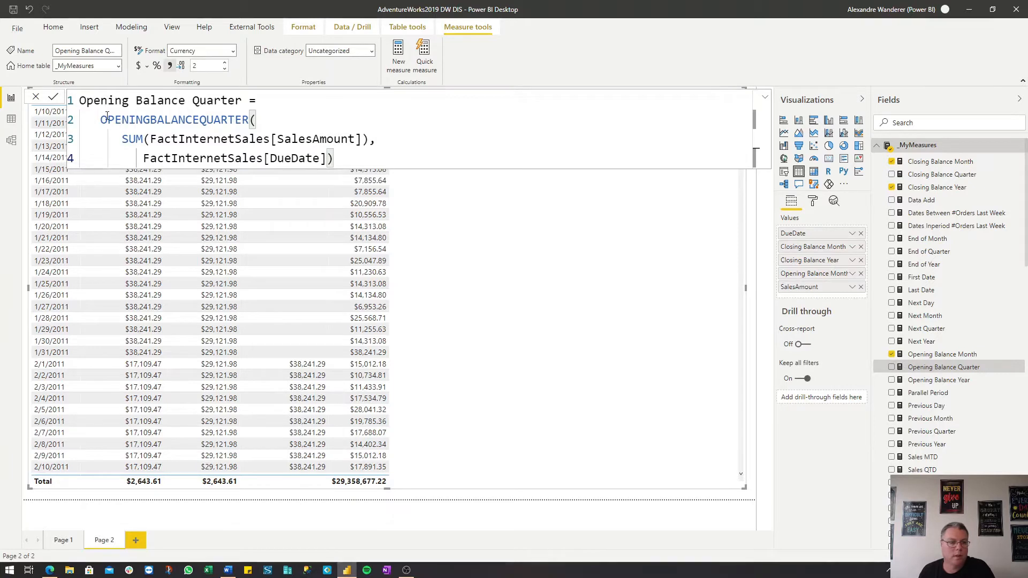
drag(102, 120, 249, 119)
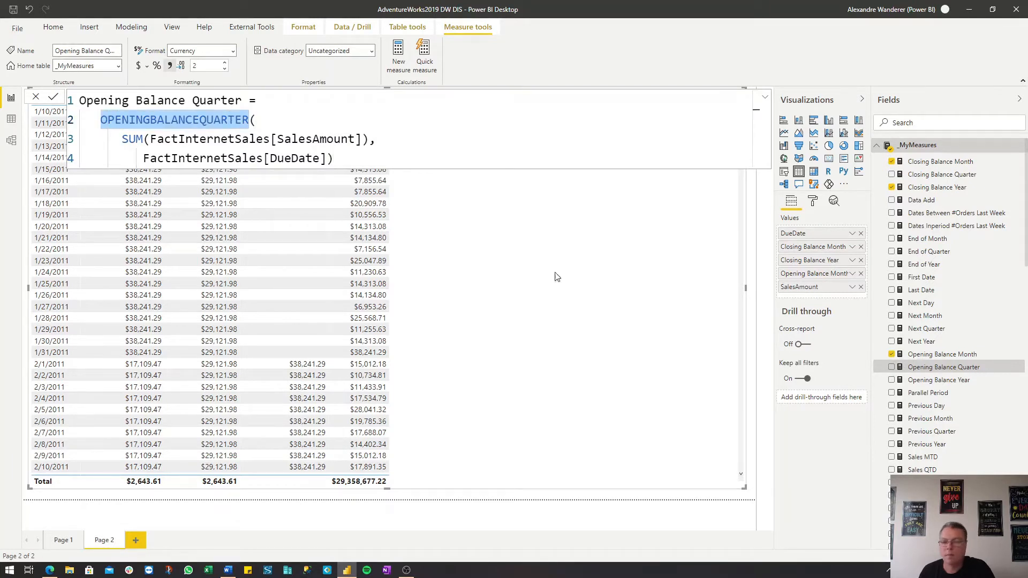
click(937, 381)
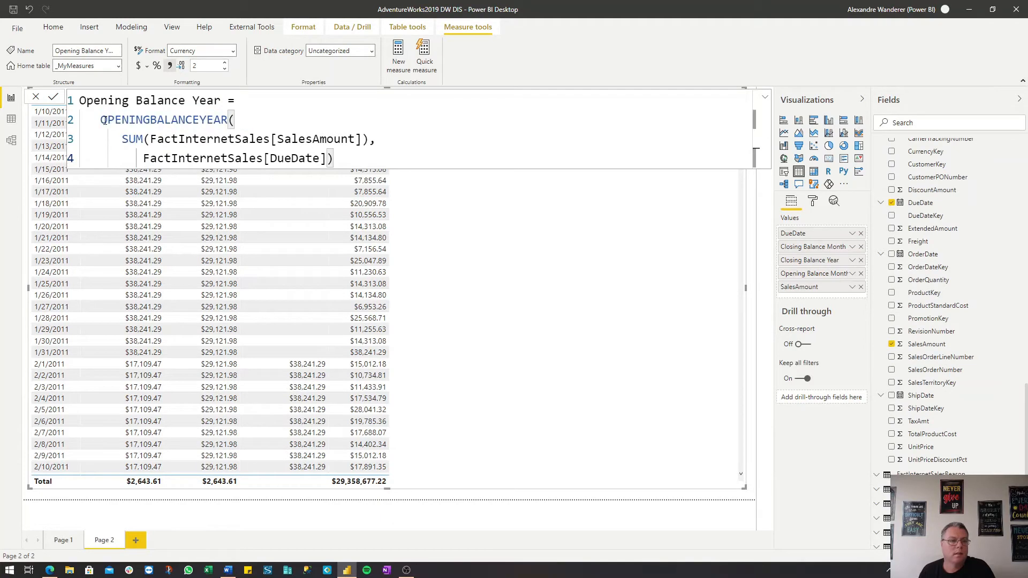
drag(103, 120, 213, 119)
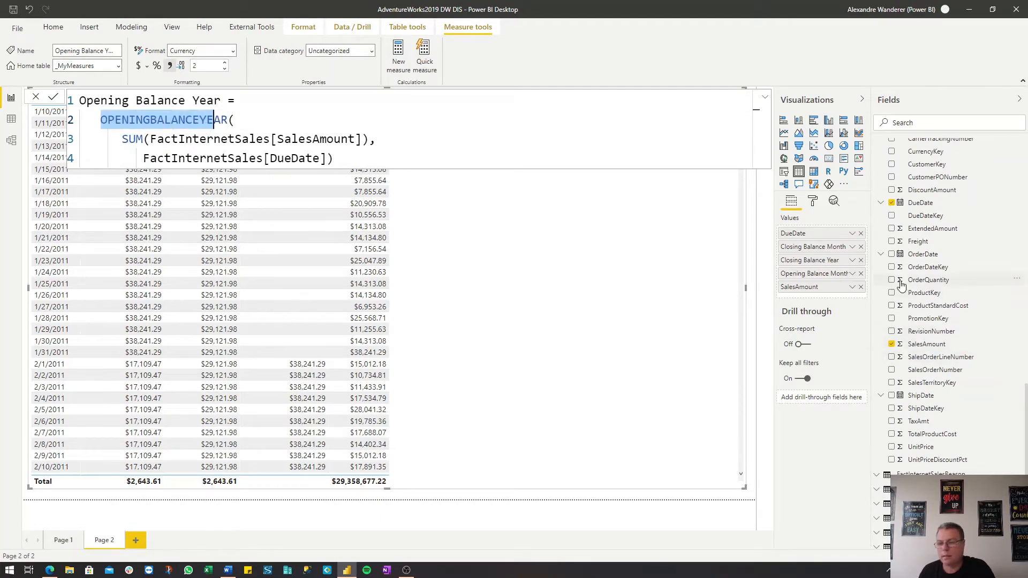
Step: Add the Opening Balance Year measure to the table and review its values where 2011 changes to 2012
scroll(902, 286, up, 10)
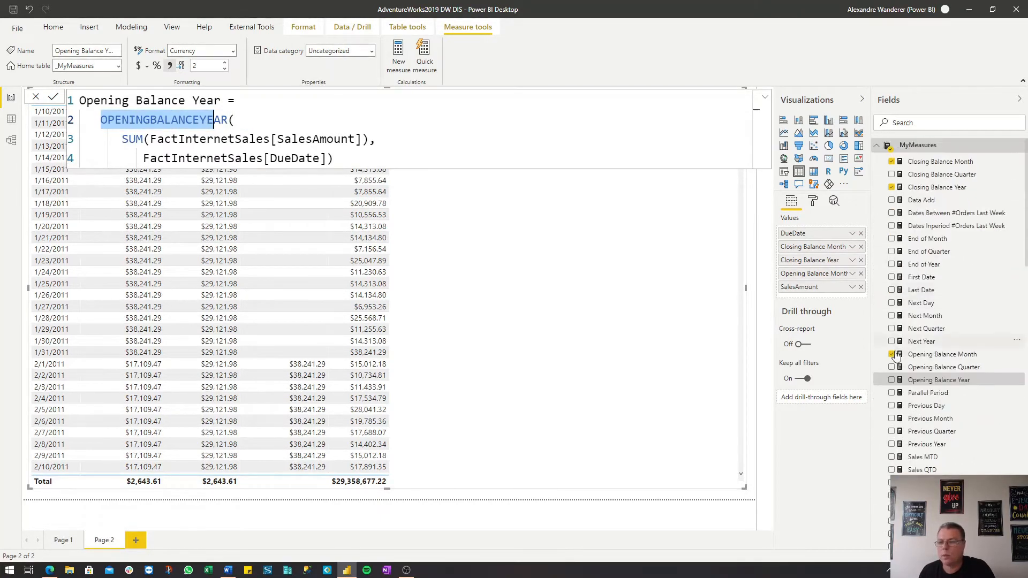
click(892, 381)
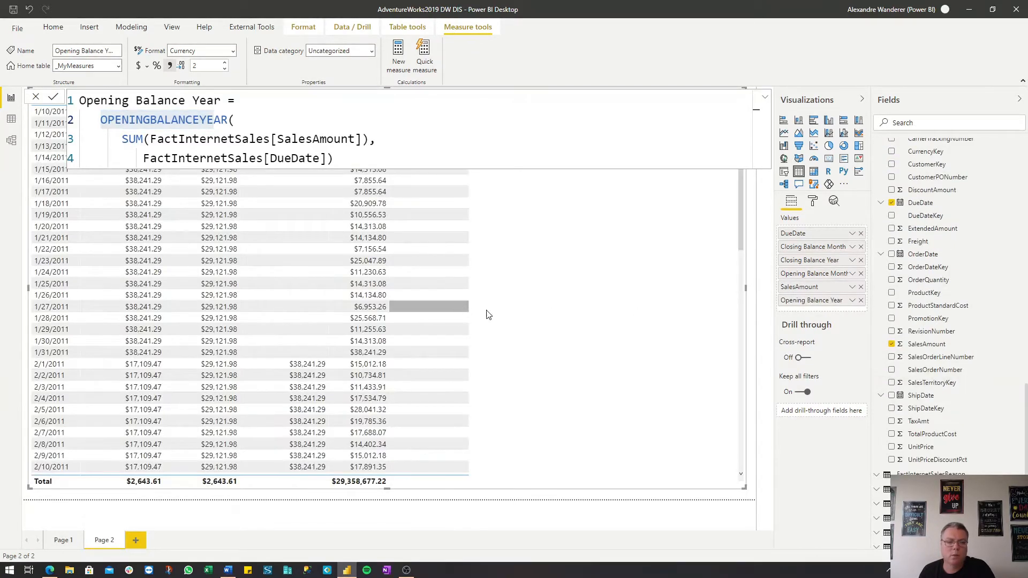
click(752, 344)
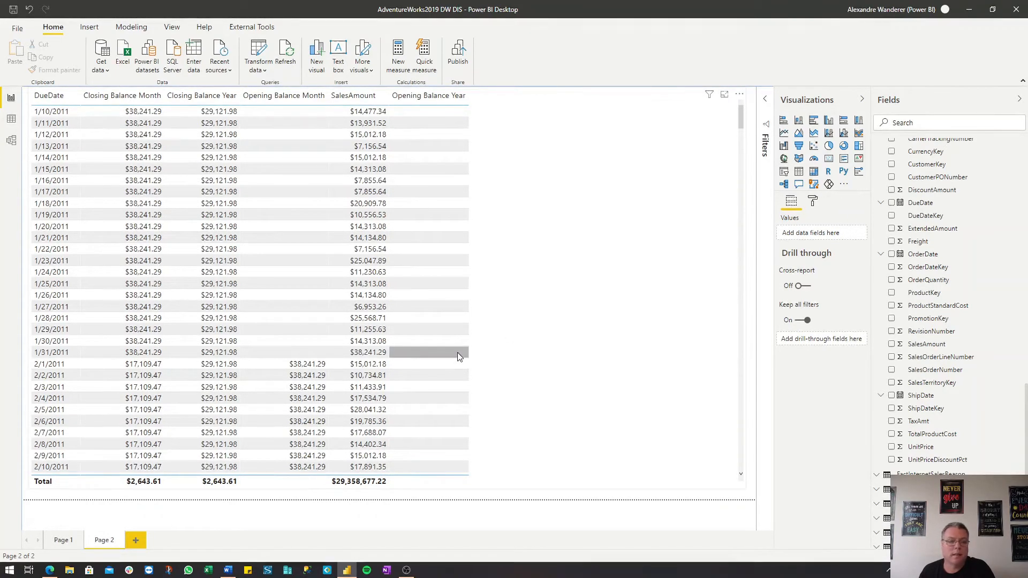
scroll(478, 362, down, 10)
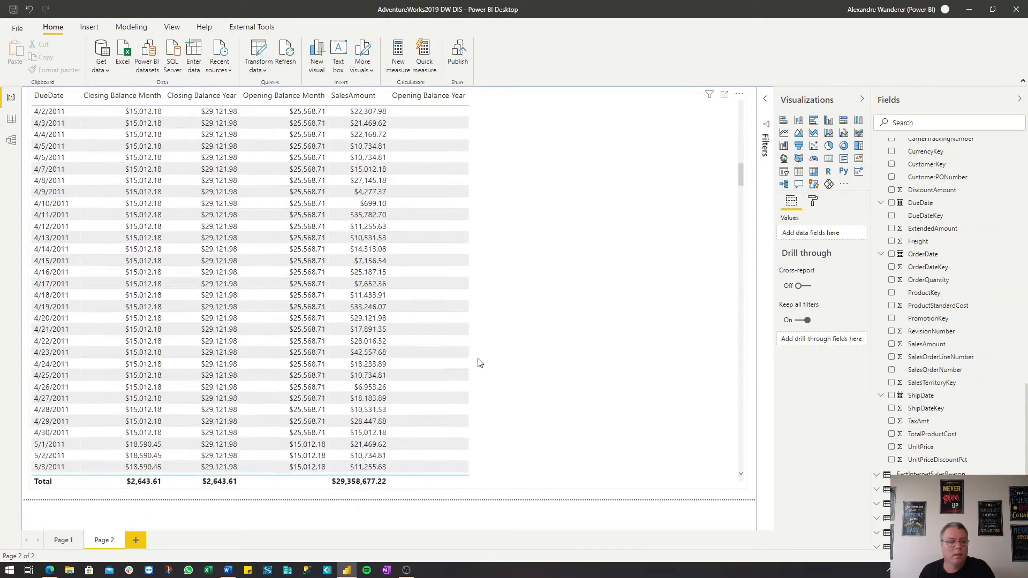
scroll(480, 364, down, 15)
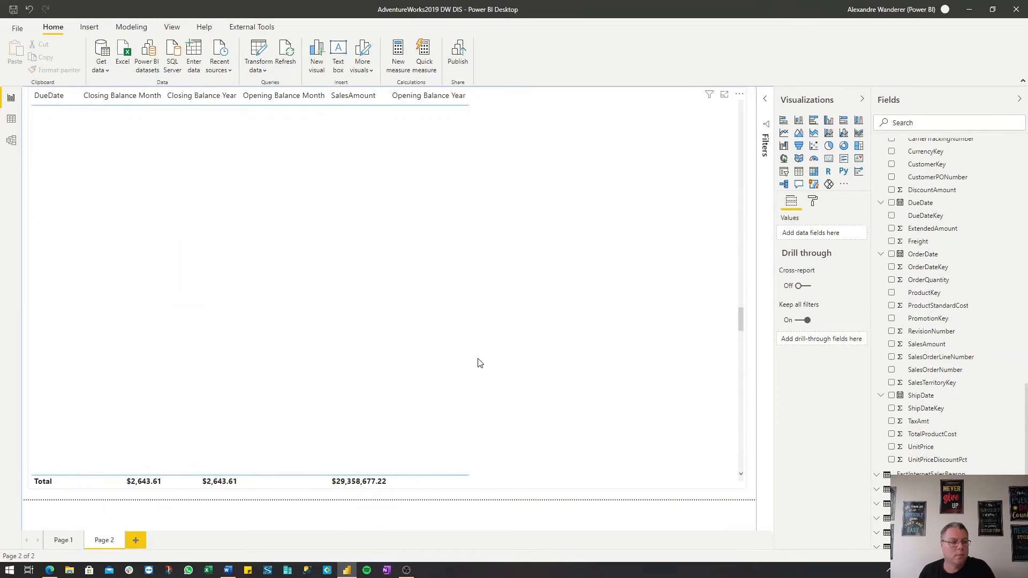
scroll(479, 364, down, 5)
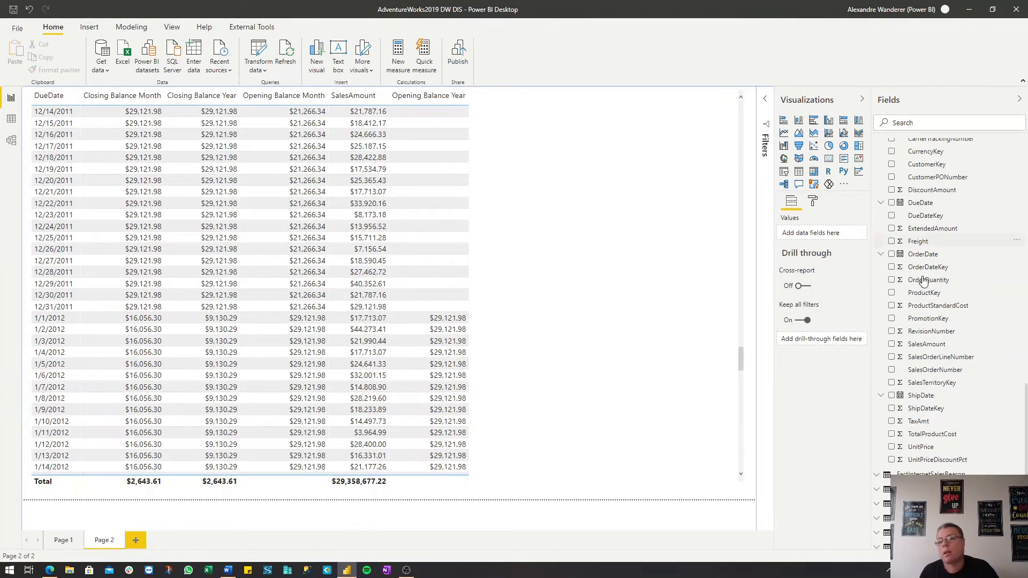
Step: Open the Parallel Period formula, view the interval options of PARALLELPERIOD and pick MONTH again
scroll(921, 281, down, 10)
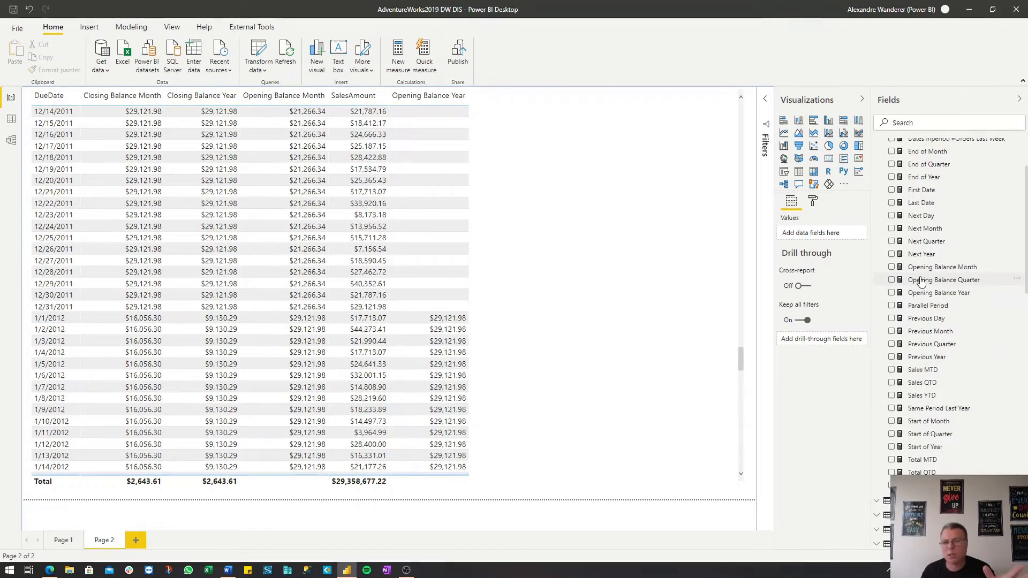
scroll(921, 281, up, 1)
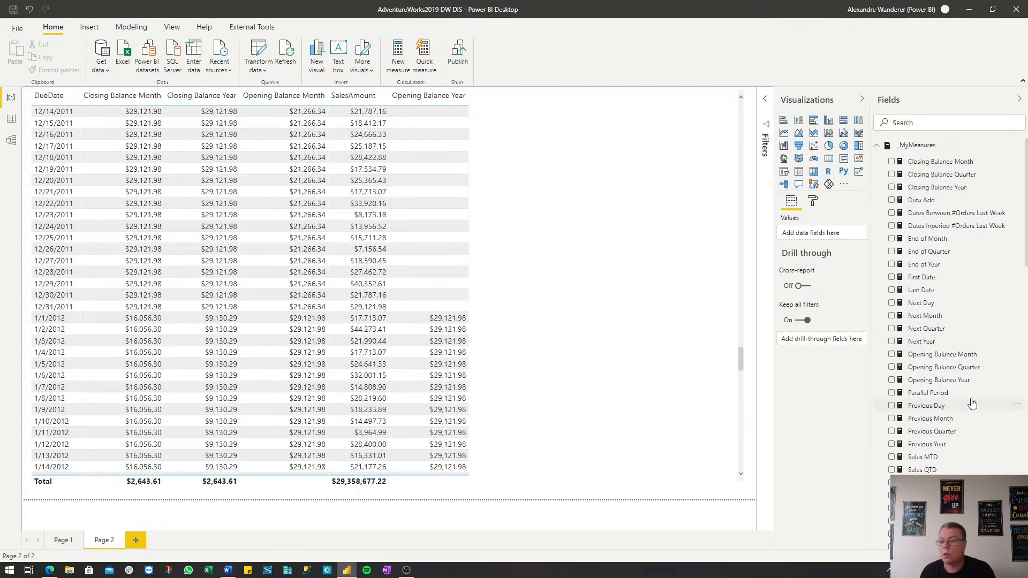
click(942, 394)
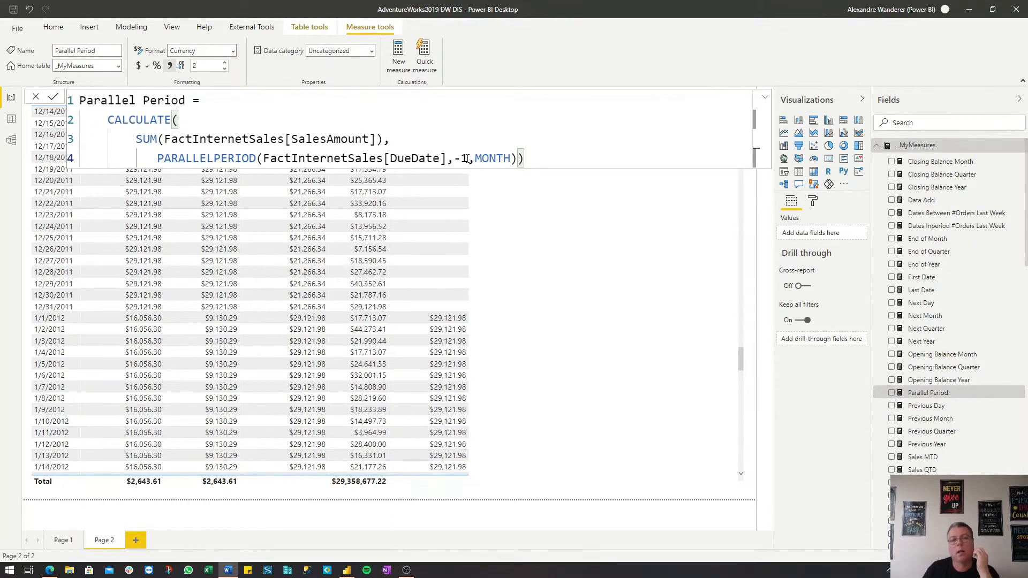
drag(477, 158, 513, 154)
key(BackSpace)
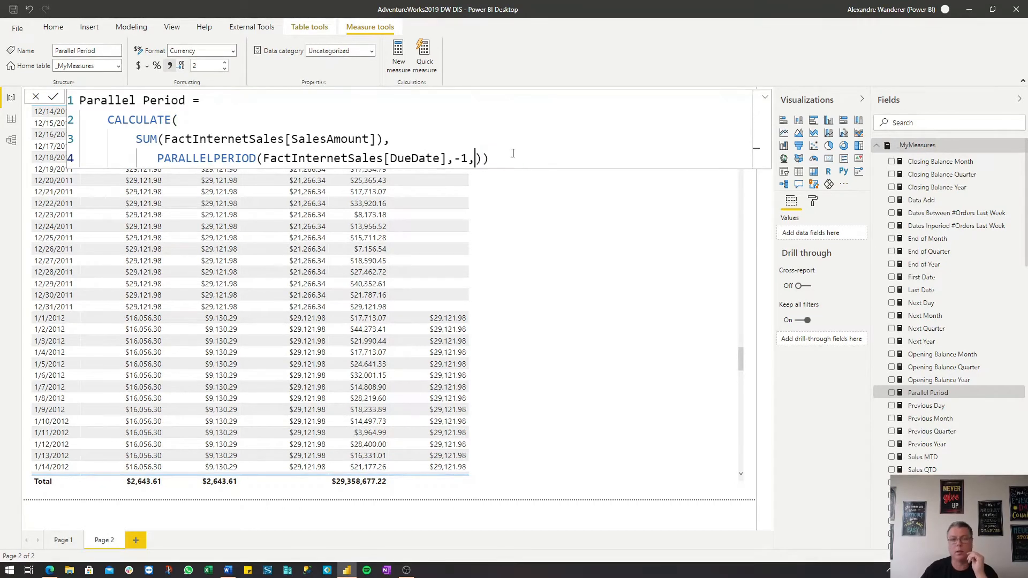
key(ctrl+space)
key(Down)
key(Down)
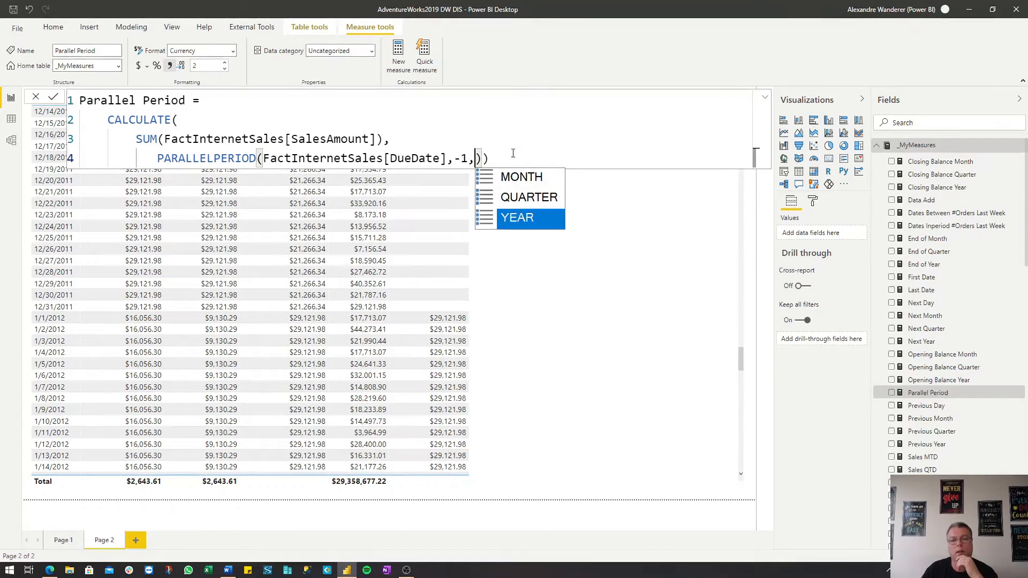
key(Up)
key(Up)
key(Return)
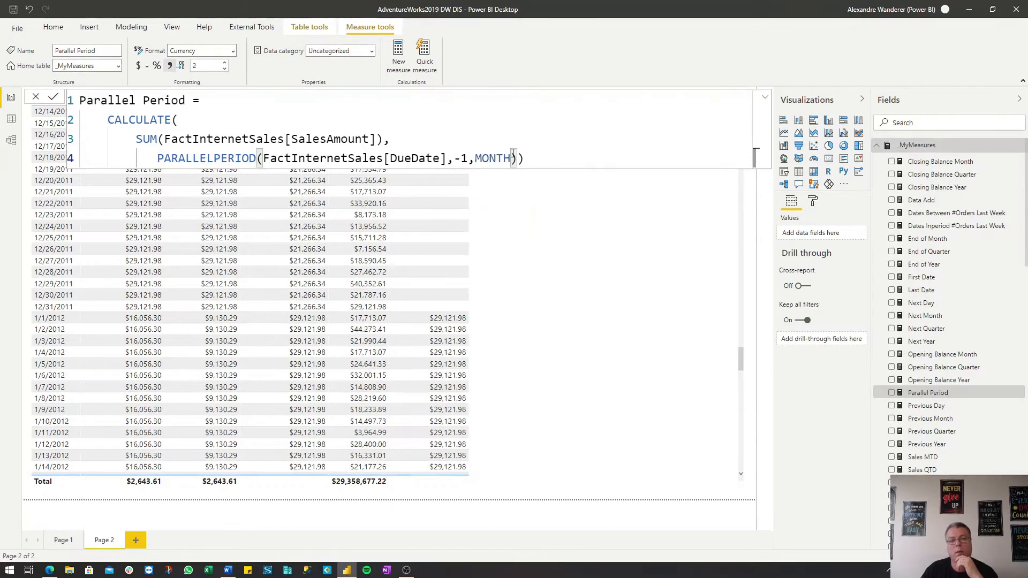
Step: Examine the number-of-intervals argument of PARALLELPERIOD in the Parallel Period formula
key(Left)
key(Left)
key(Left)
key(Left)
key(Left)
key(Left)
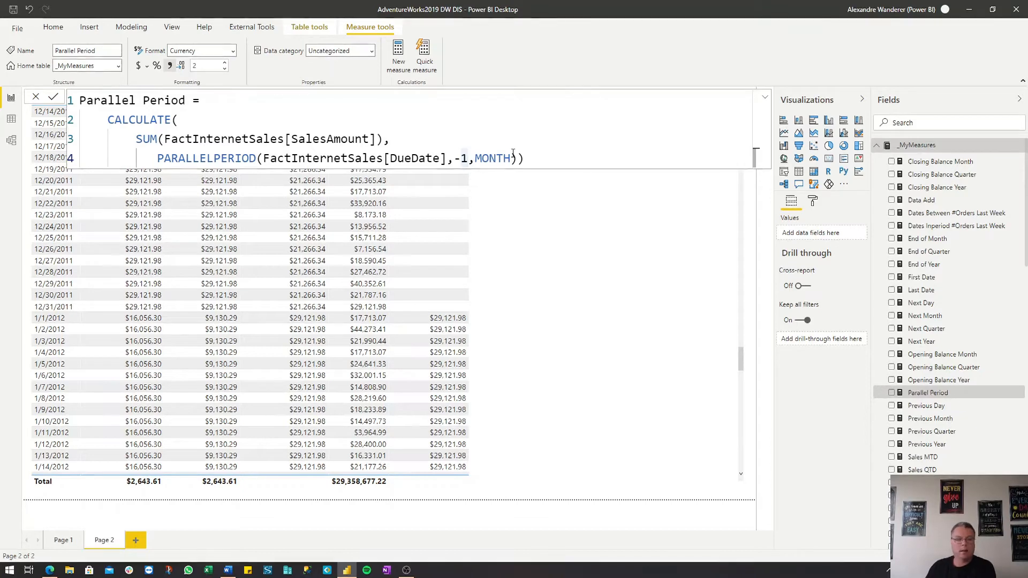
Step: Add the Parallel Period and Sales MTD measures to the existing table and compare them around the October and November 2011 month changes
click(892, 393)
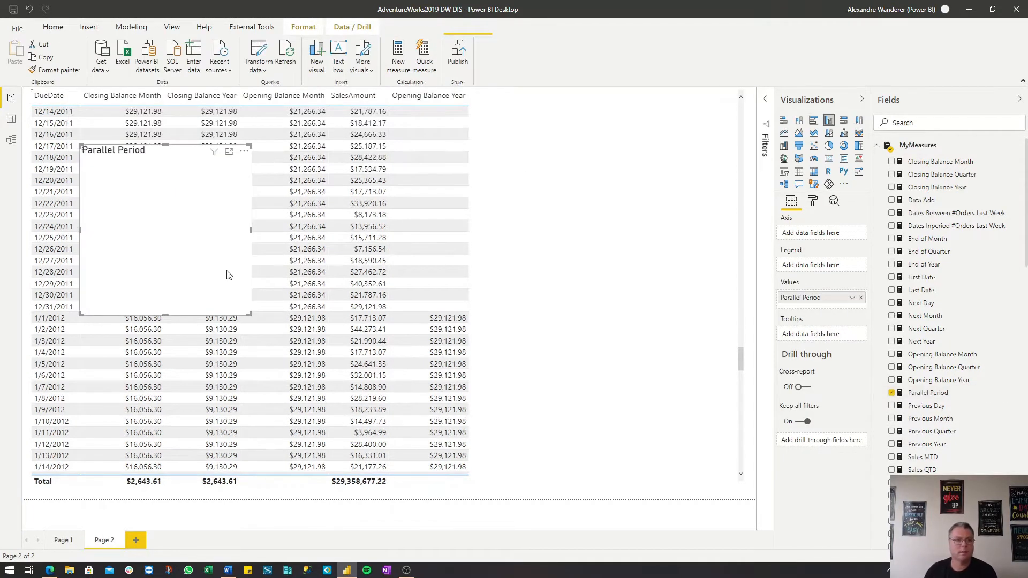
key(Delete)
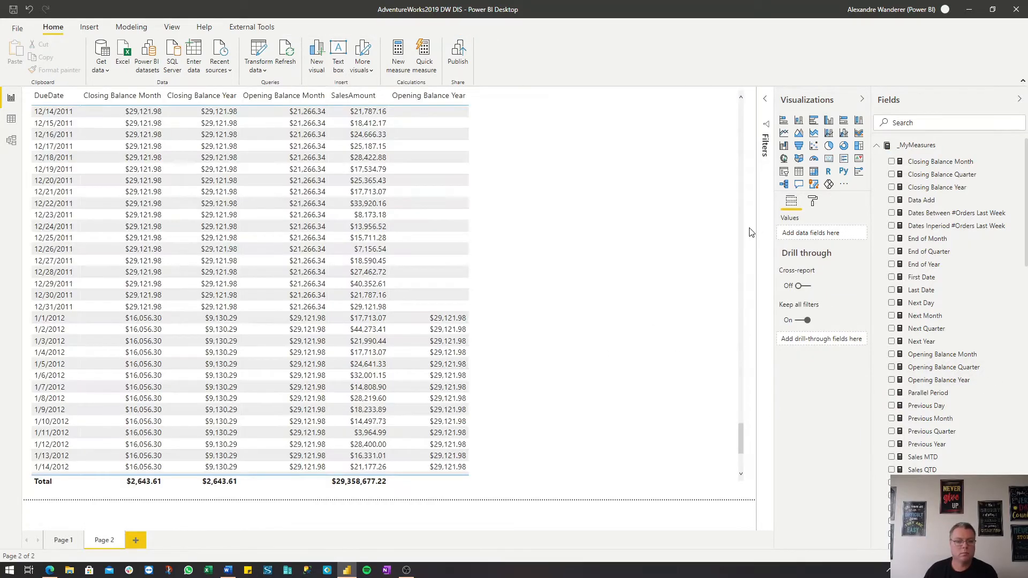
click(708, 286)
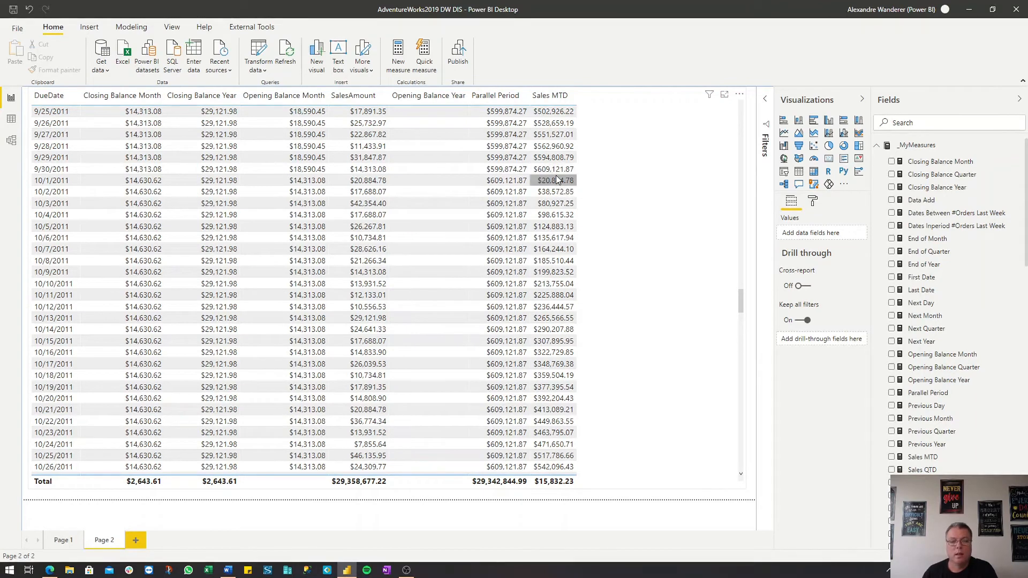
scroll(554, 193, down, 3)
scroll(532, 272, down, 3)
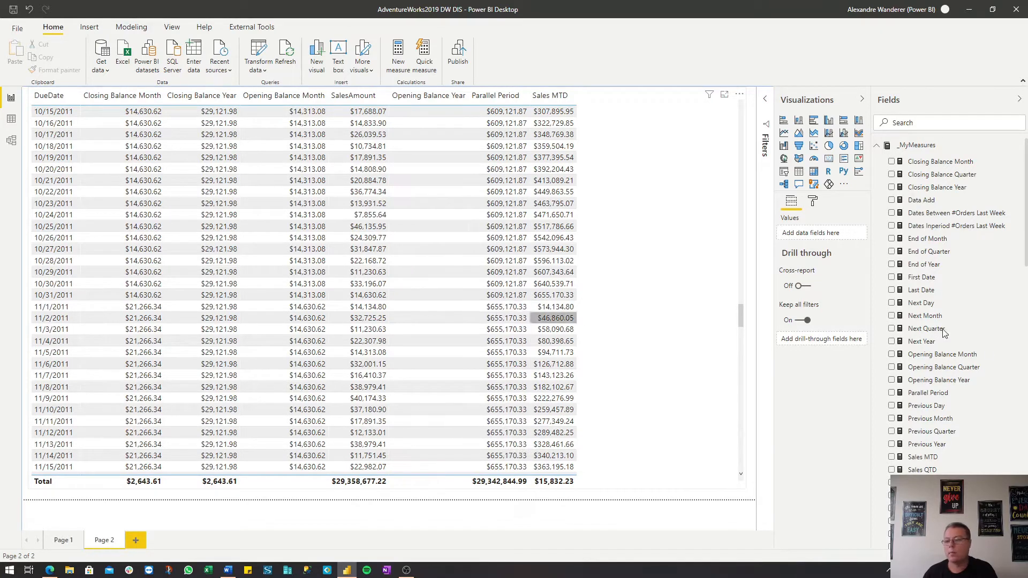
Step: Examine the SUM expression, PARALLELPERIOD function and interval argument in the Parallel Period formula, and open the Previous Day formula
click(931, 393)
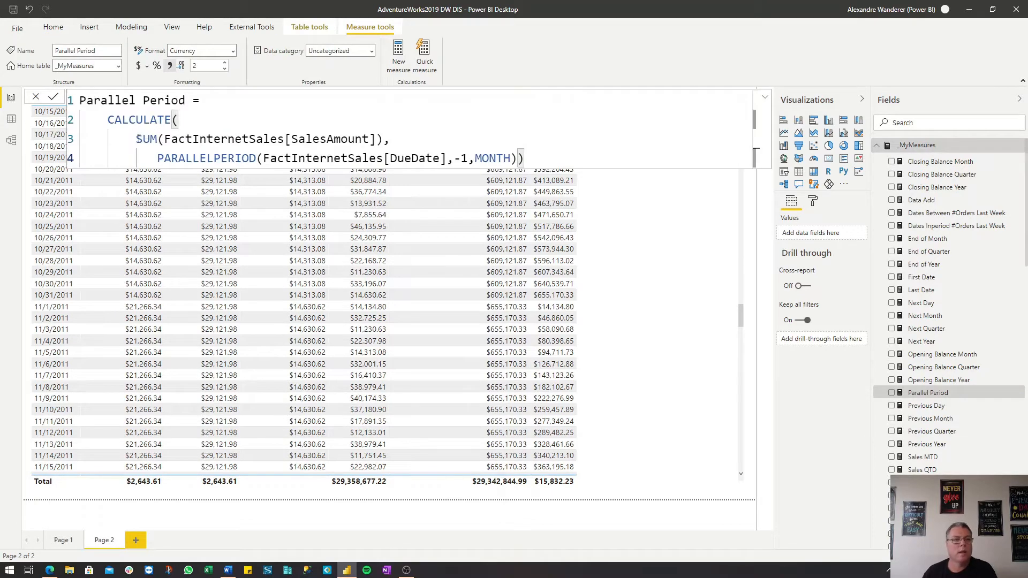
drag(136, 140, 398, 139)
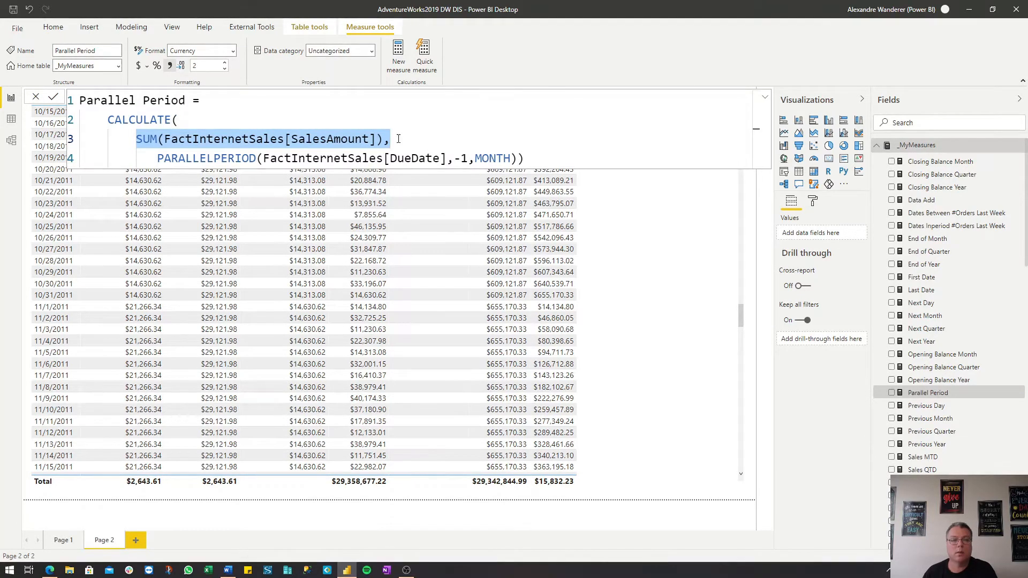
drag(158, 162, 259, 161)
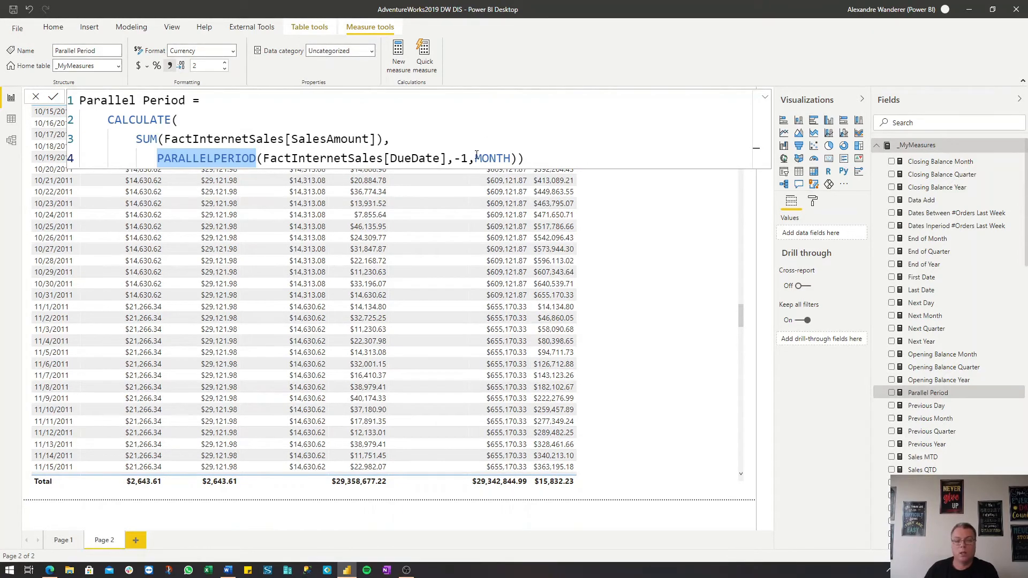
mouse_move(476, 157)
mouse_down()
mouse_move(512, 157)
mouse_move(468, 158)
mouse_up()
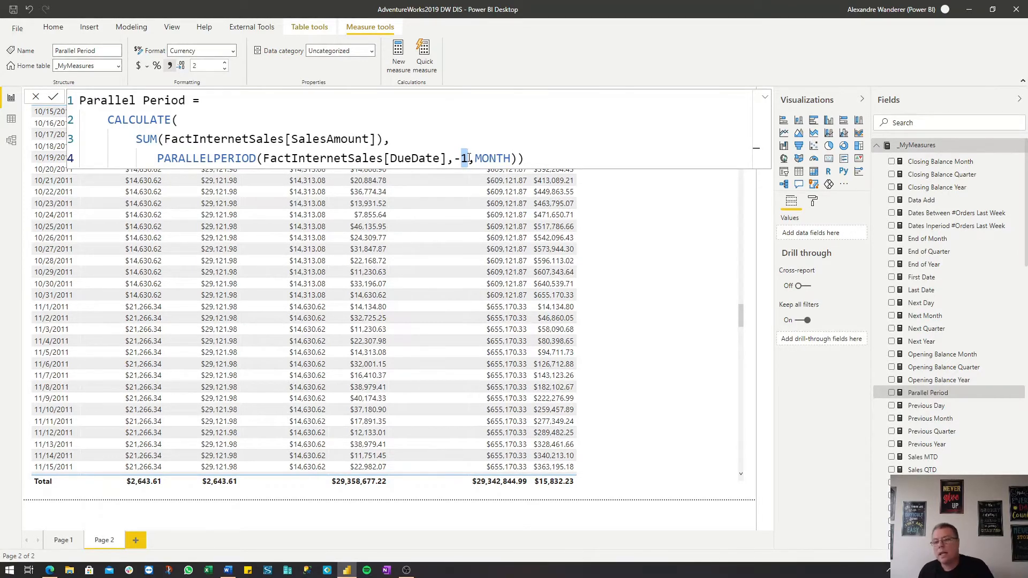
click(923, 408)
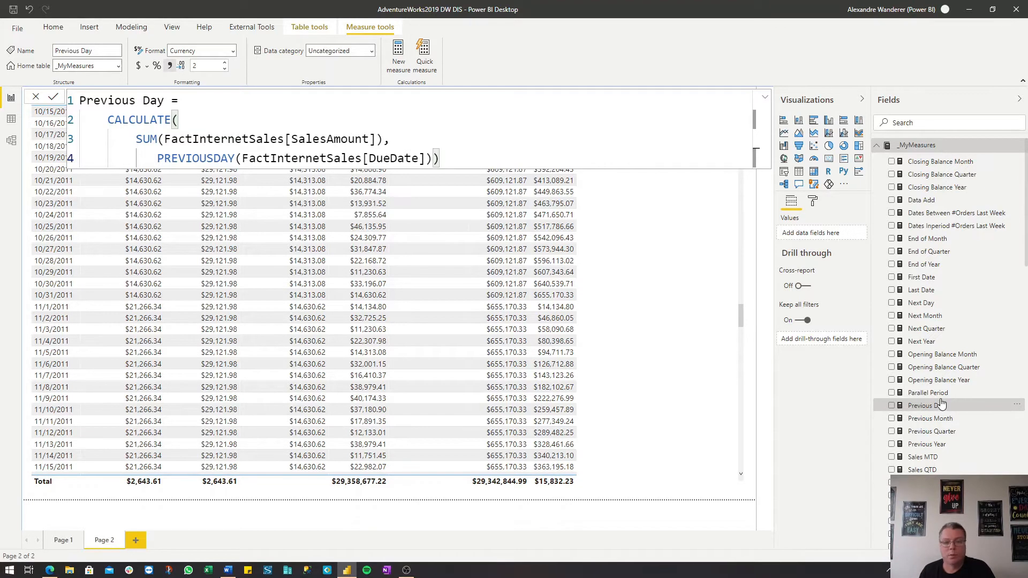
Step: Remove SalesAmount and all the measures from the table, keeping only DueDate
click(720, 389)
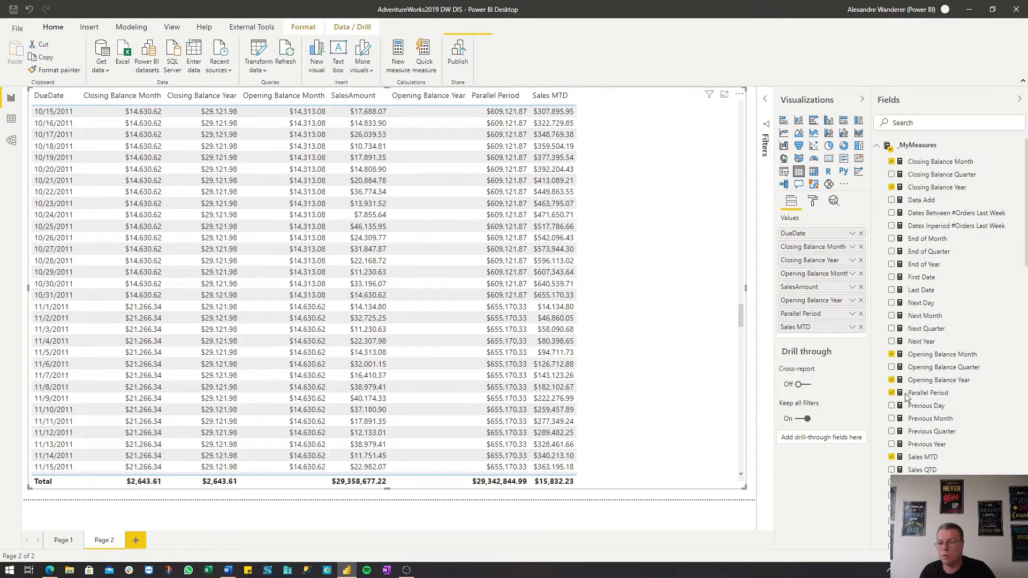
click(861, 304)
click(861, 300)
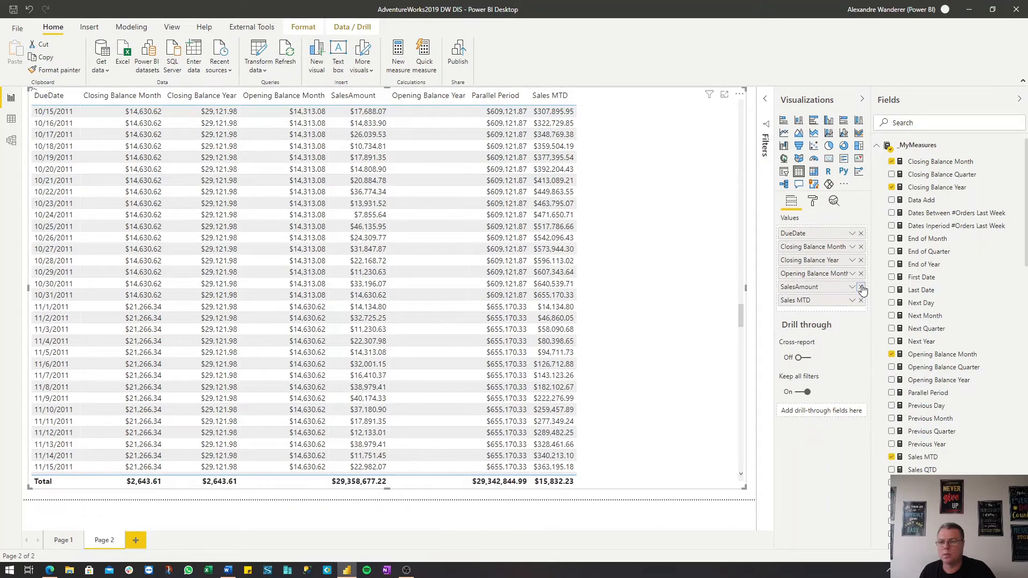
click(861, 287)
click(862, 274)
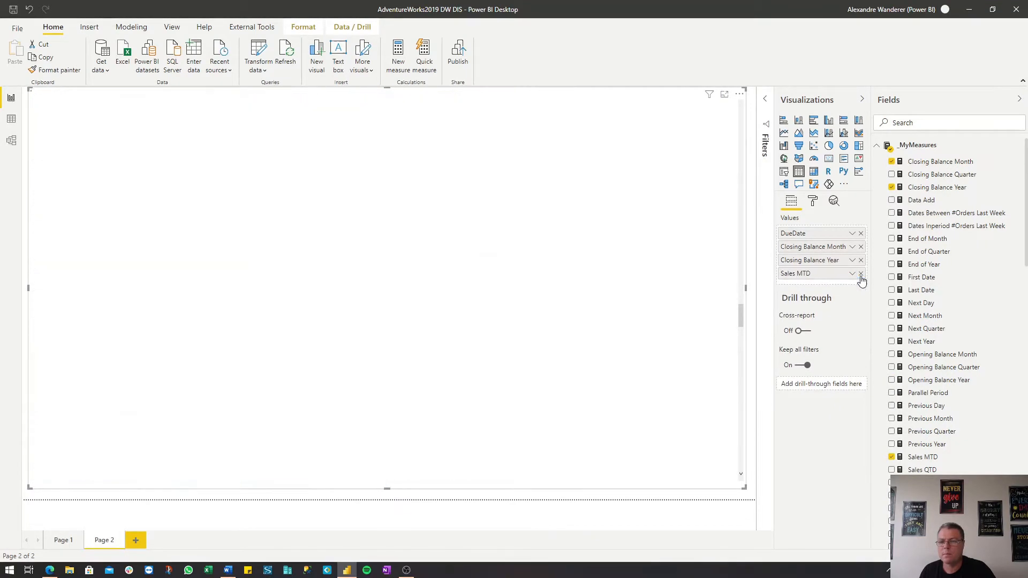
click(861, 260)
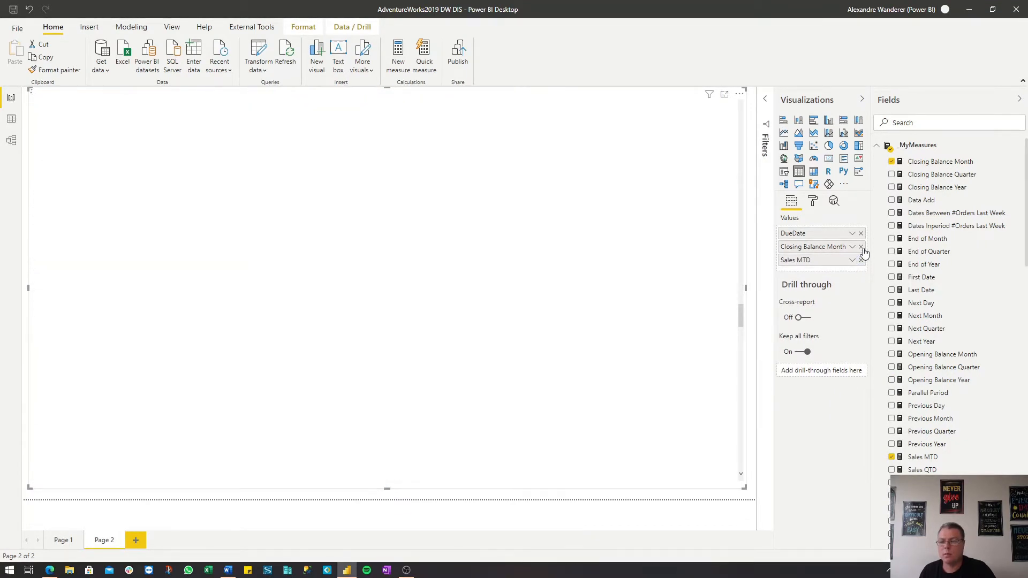
click(861, 247)
click(861, 247)
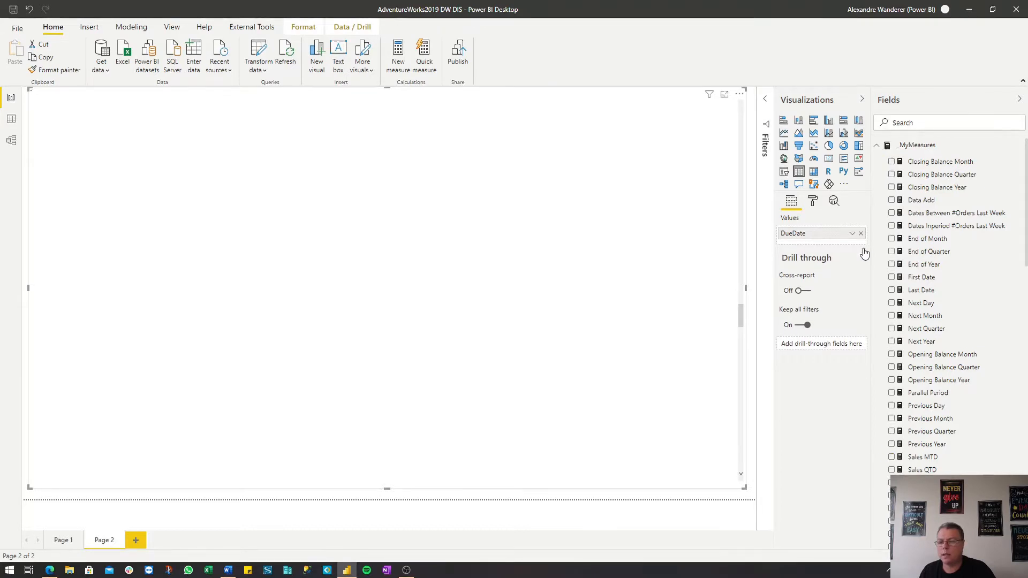
Step: Add SalesAmount from FactInternetSales and the Previous Day measure to the table
scroll(901, 363, down, 10)
scroll(901, 363, down, 5)
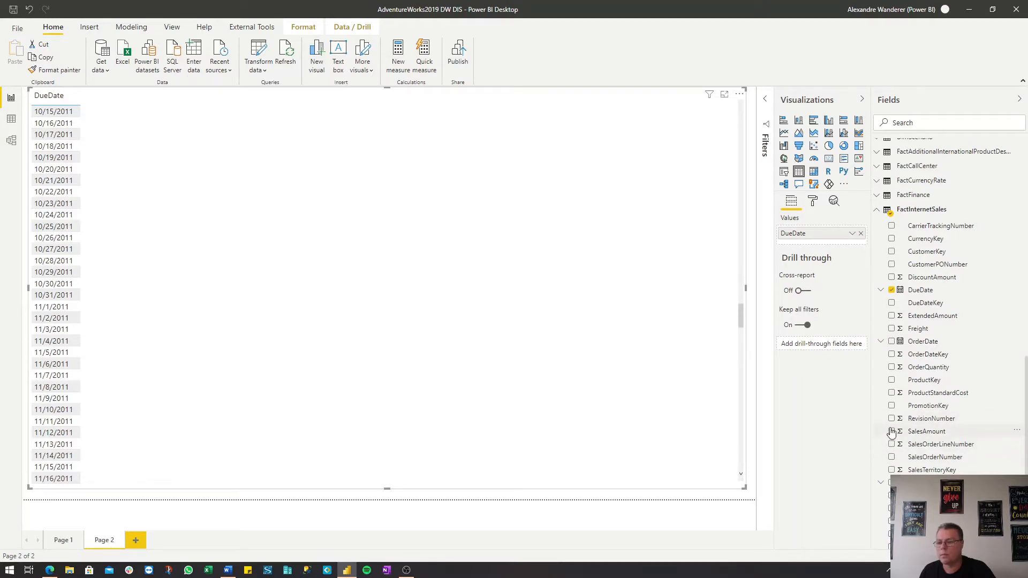
click(895, 435)
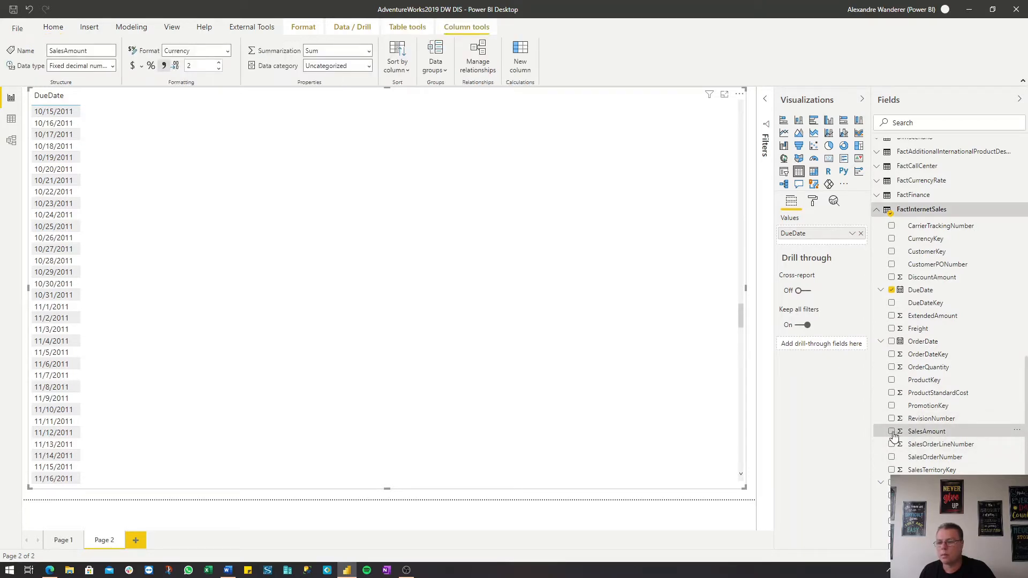
click(892, 432)
scroll(912, 375, up, 10)
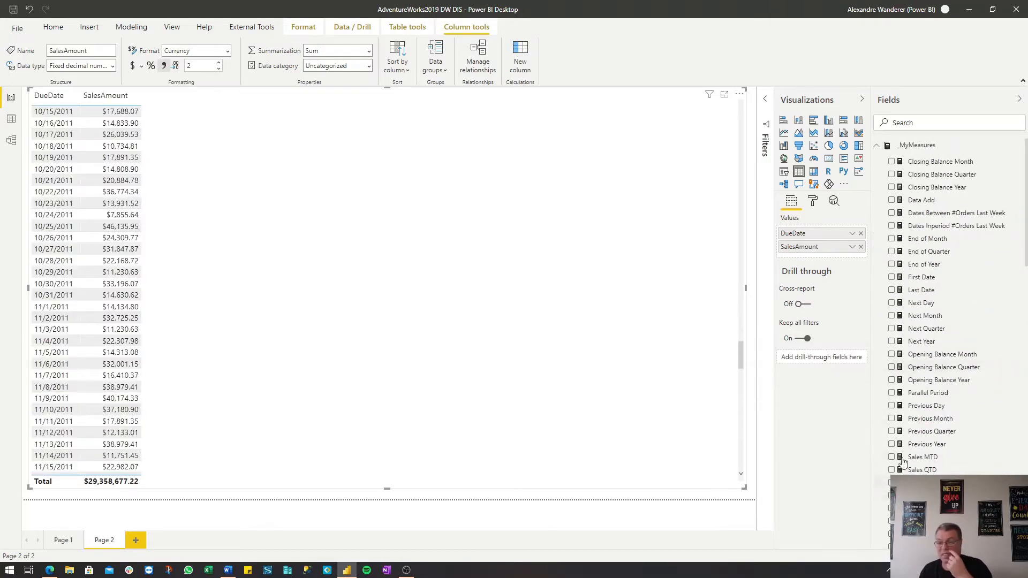
click(893, 408)
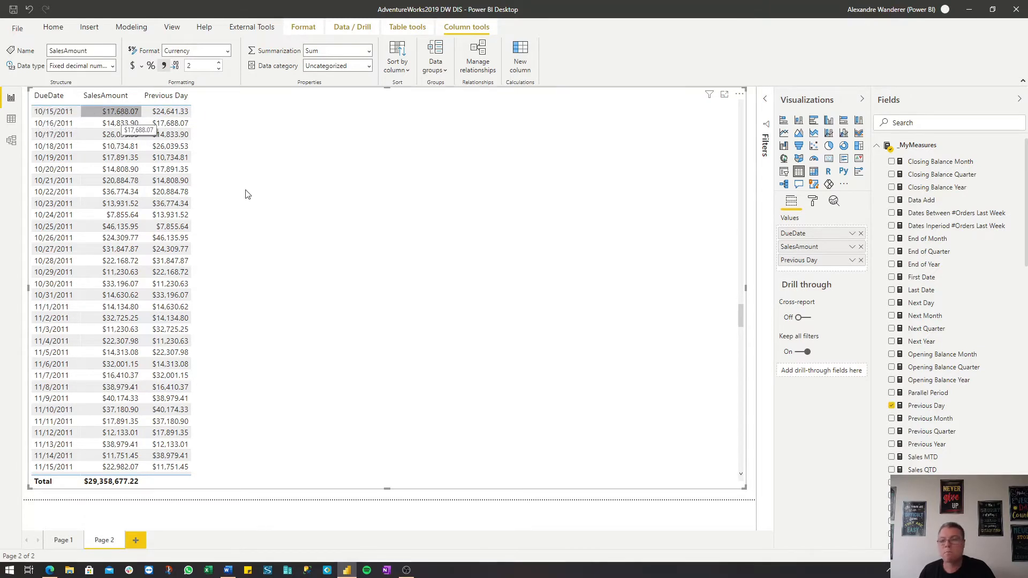
Step: Examine the PREVIOUSMONTH function in the Previous Month formula and open the Sales MTD formula
click(918, 422)
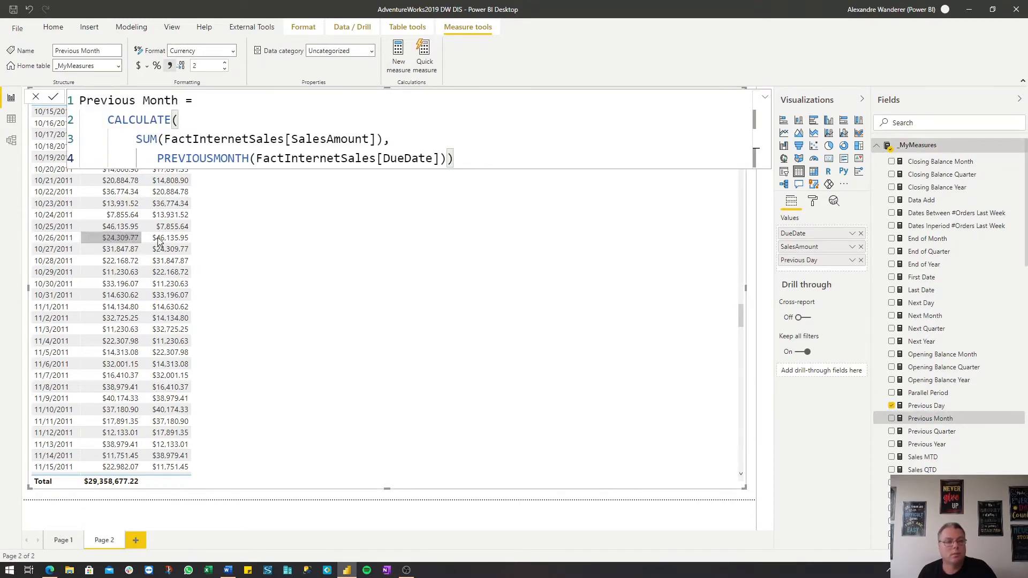
drag(158, 158, 249, 158)
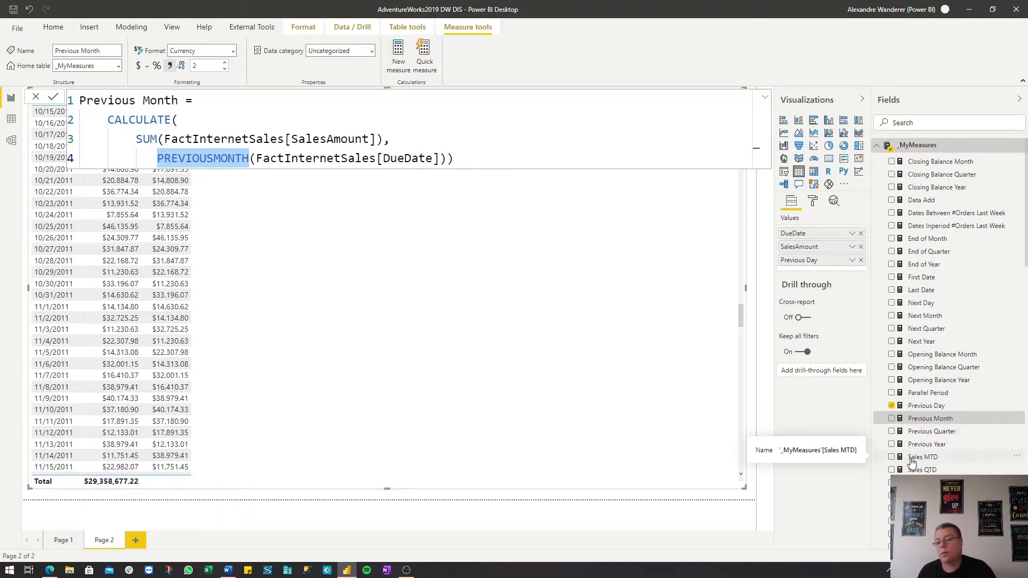
scroll(913, 462, down, 5)
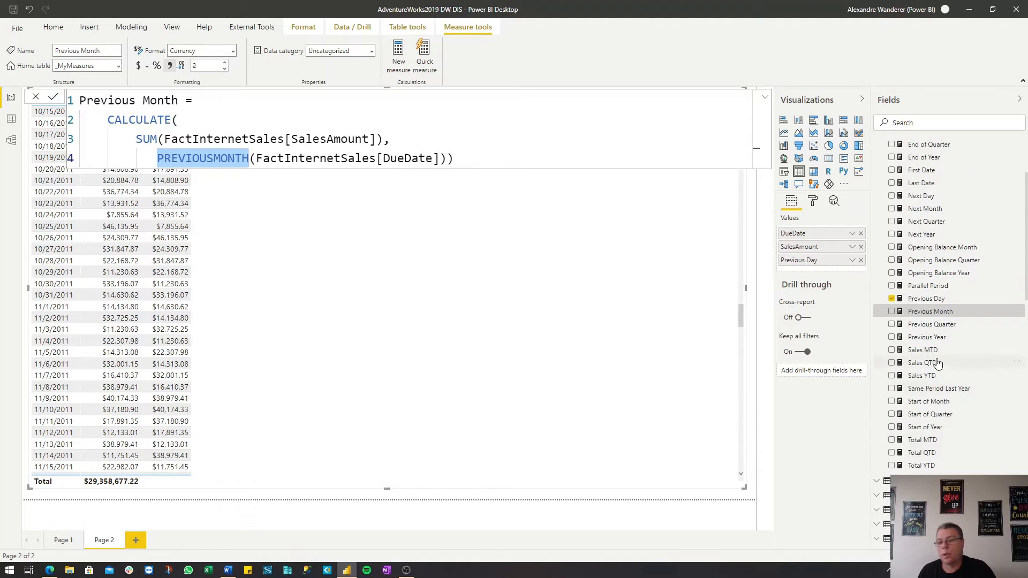
click(930, 351)
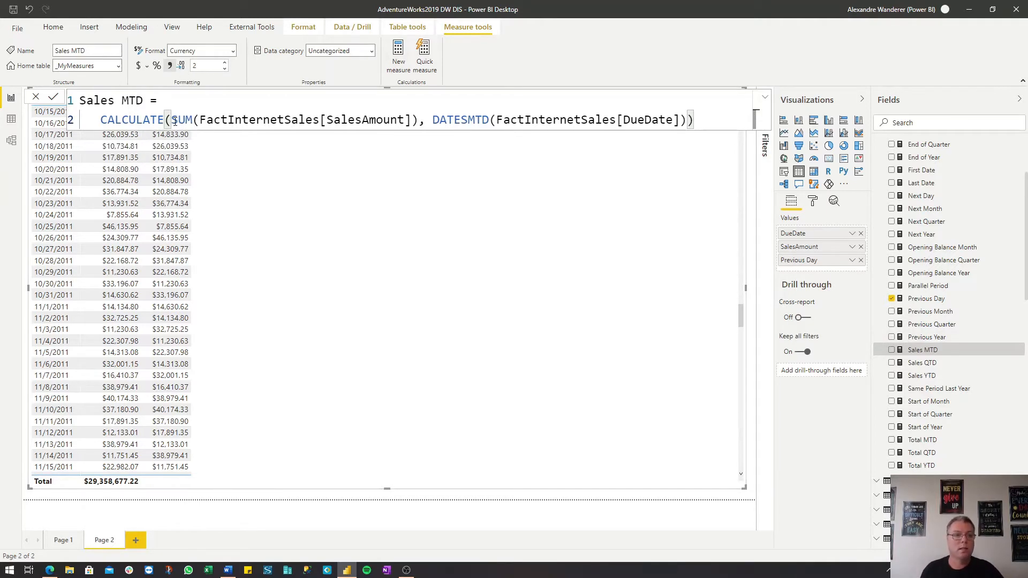
Step: Examine the SUM expression and DATESMTD function in the Sales MTD formula, and add Sales MTD, Sales QTD and Sales YTD to the table
drag(171, 120, 413, 123)
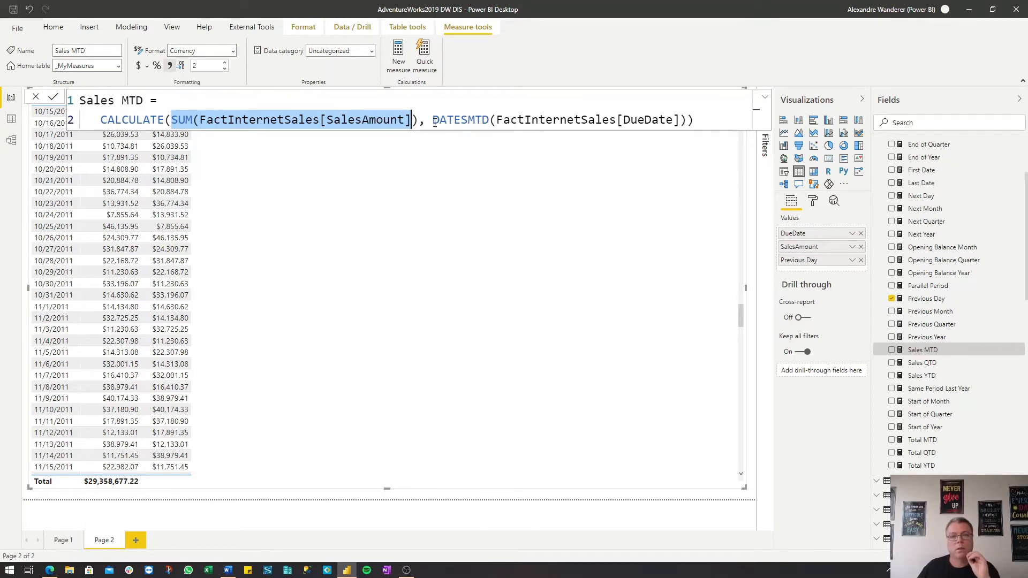
drag(434, 121, 489, 120)
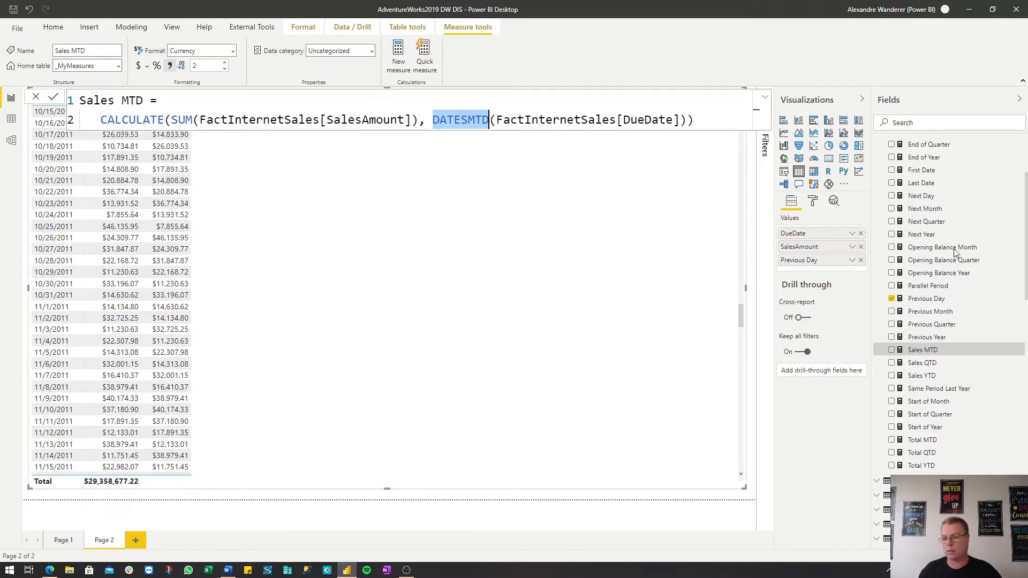
click(892, 350)
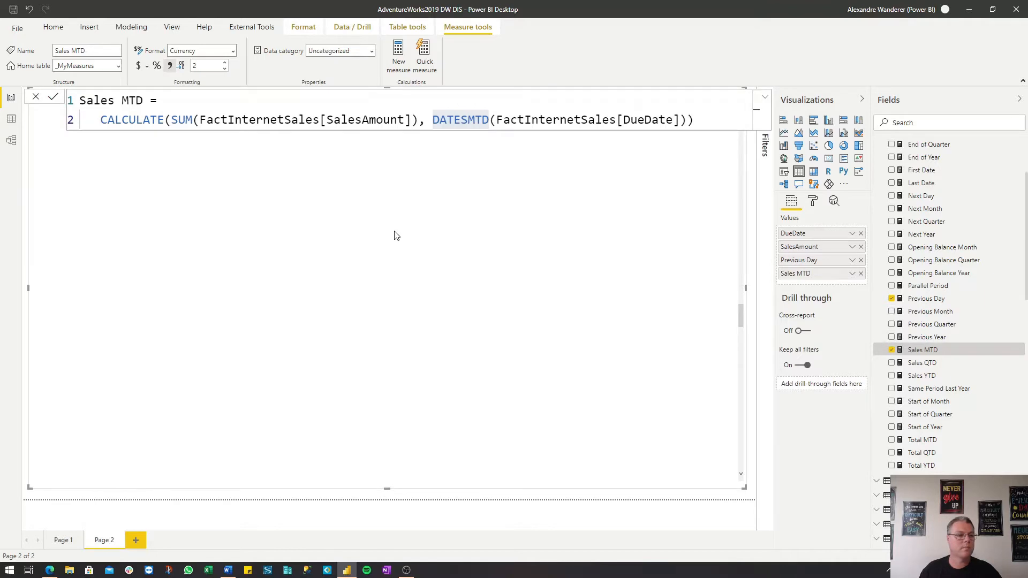
click(891, 364)
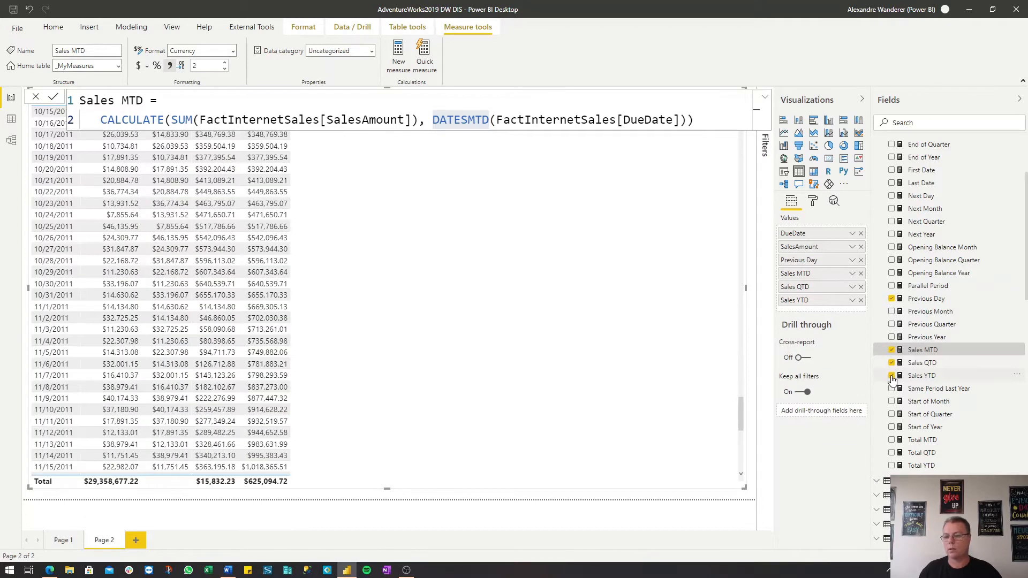
click(892, 377)
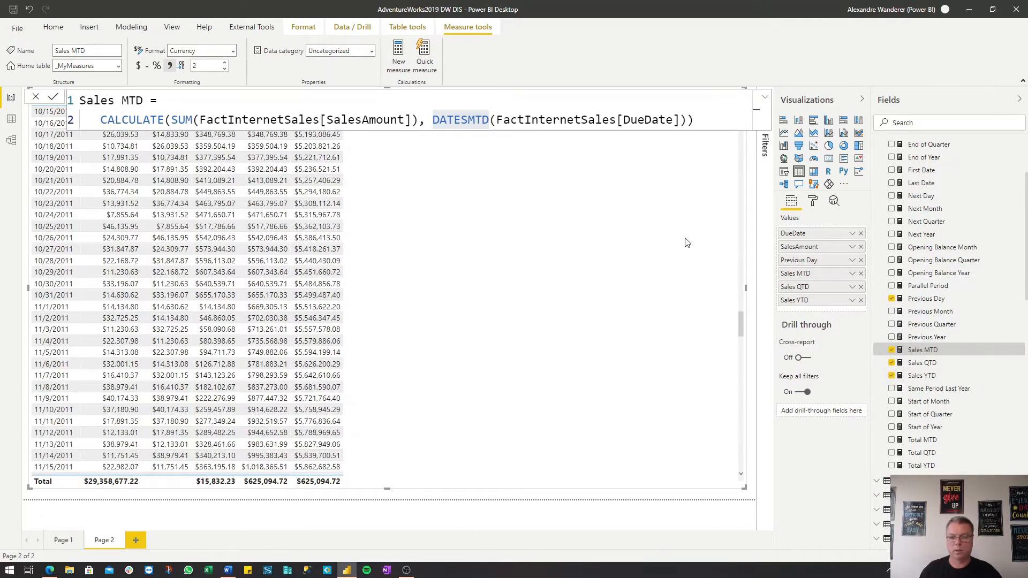
Step: Examine the January 2011 rows at the start of the table, comparing SalesAmount with the month-, quarter- and year-to-date columns
drag(742, 303, 746, 108)
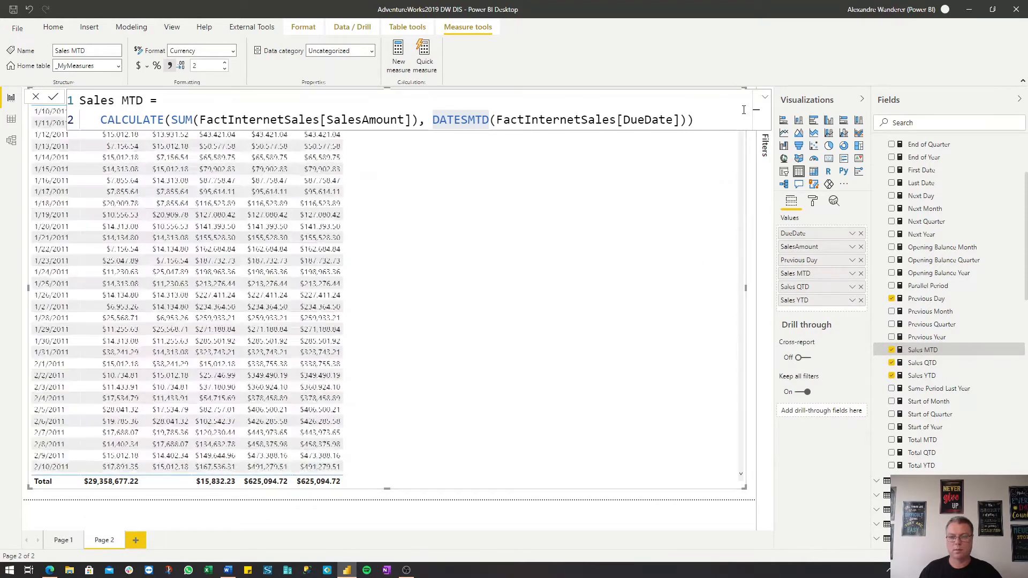
click(758, 207)
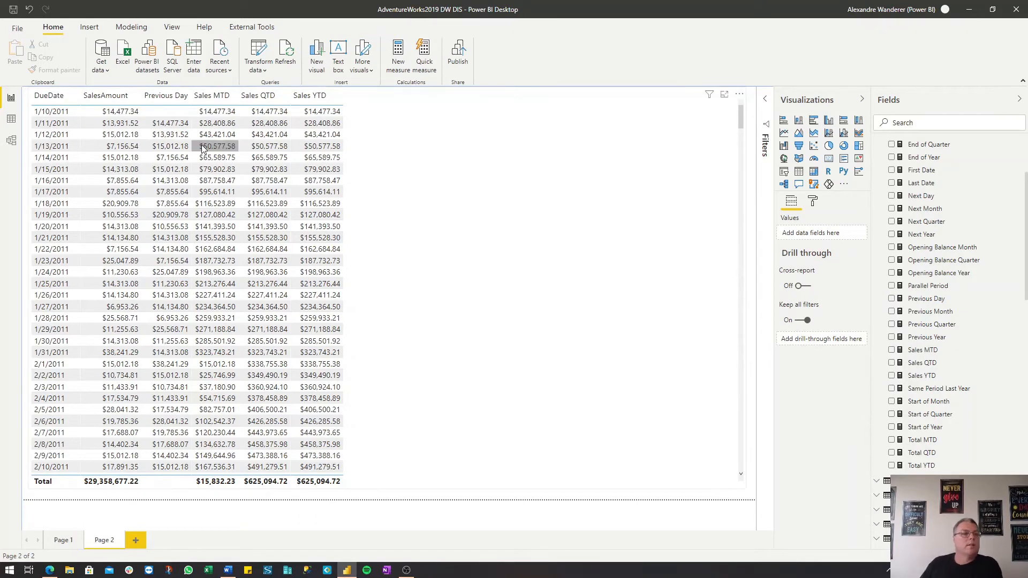
click(106, 127)
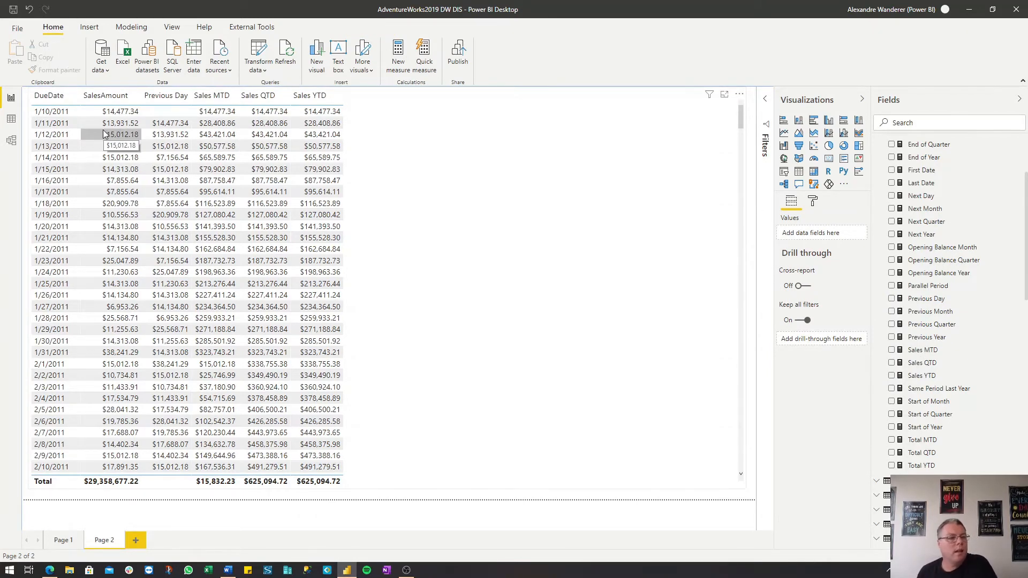
click(77, 123)
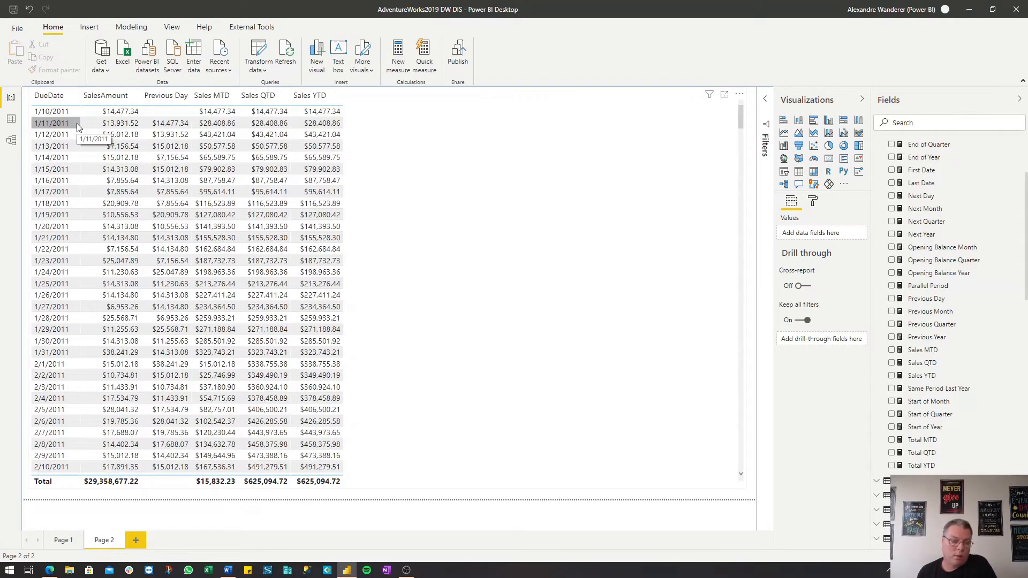
click(84, 133)
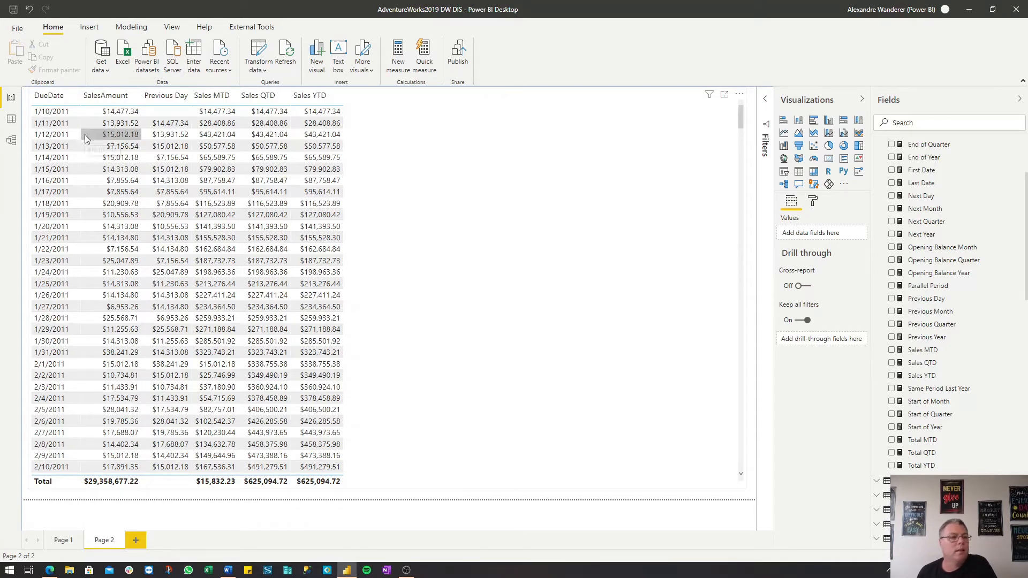
click(72, 132)
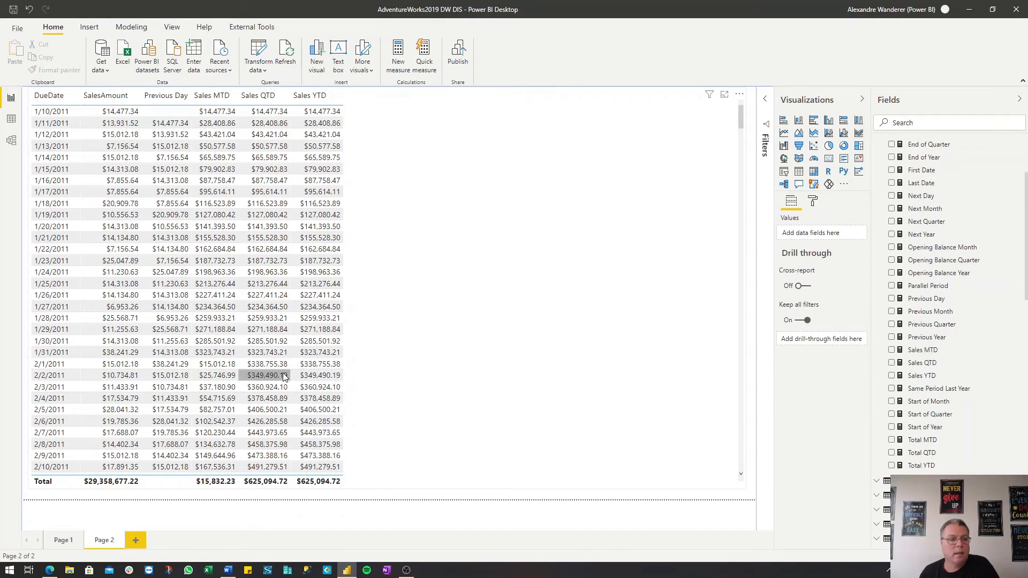
Step: Examine how Sales MTD, Sales QTD and Sales YTD behave across the month, quarter and year changes up to January 2012
scroll(283, 376, down, 12)
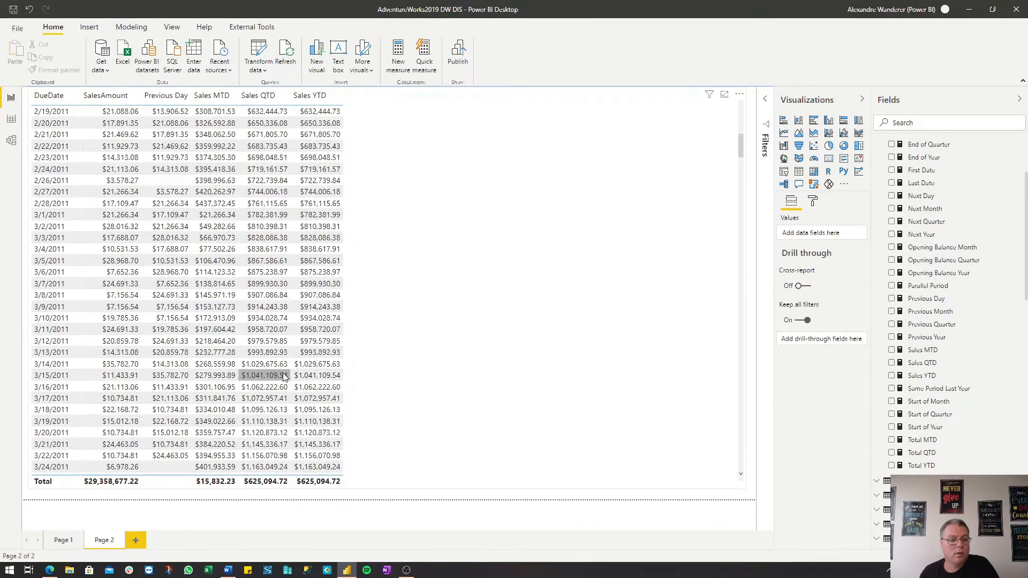
scroll(282, 376, down, 5)
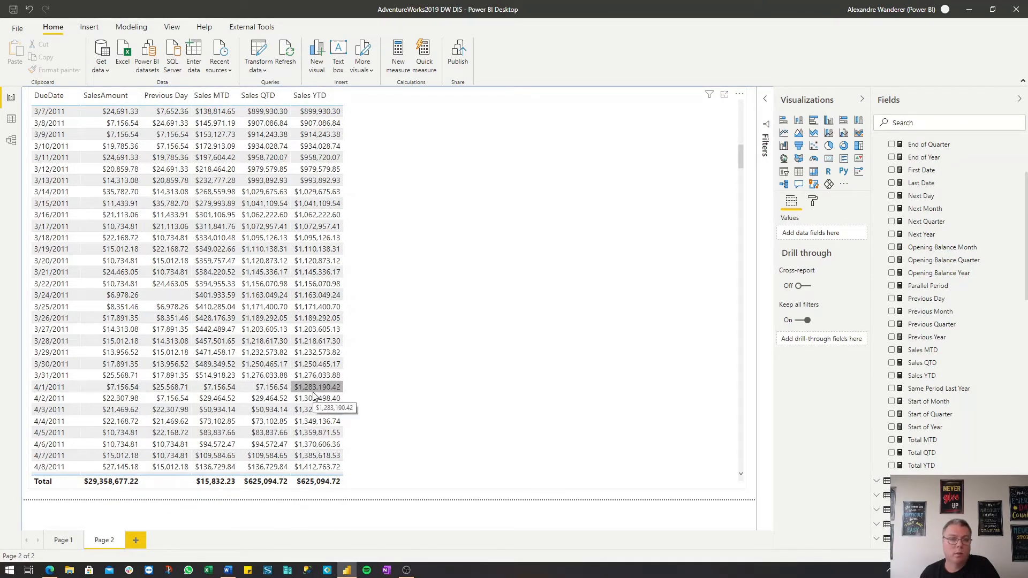
scroll(315, 396, down, 20)
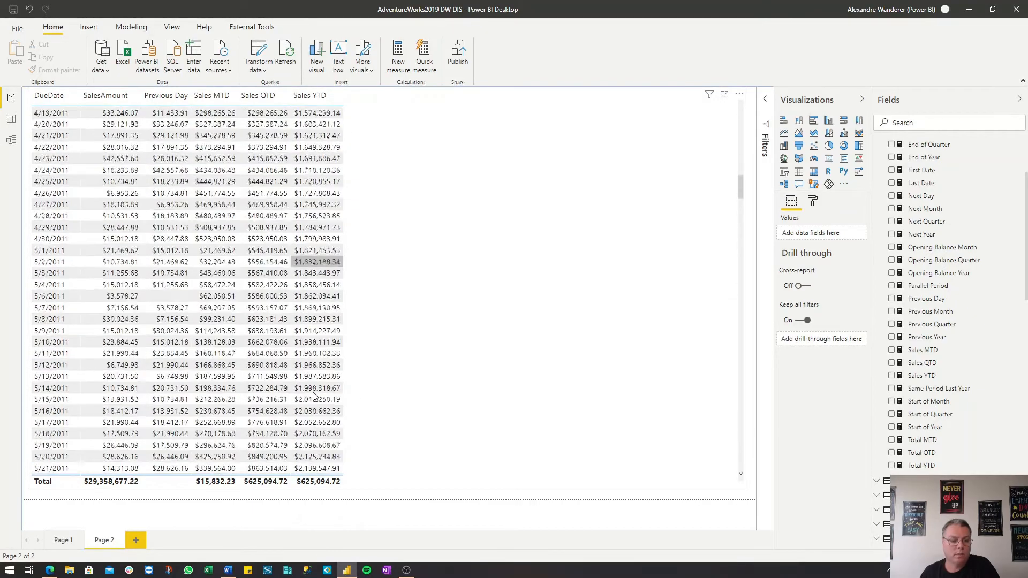
scroll(315, 397, down, 20)
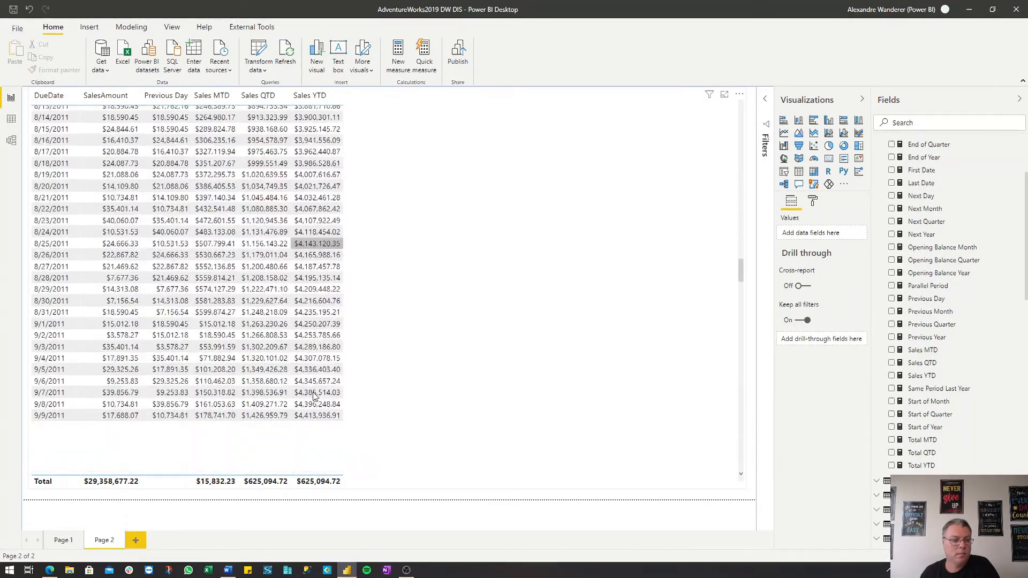
scroll(314, 397, down, 20)
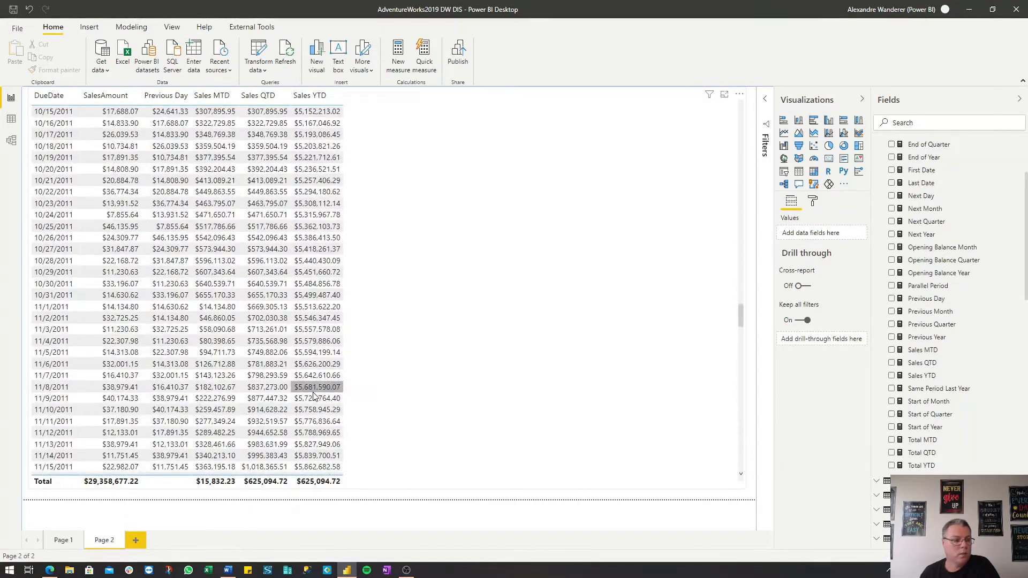
scroll(315, 396, down, 12)
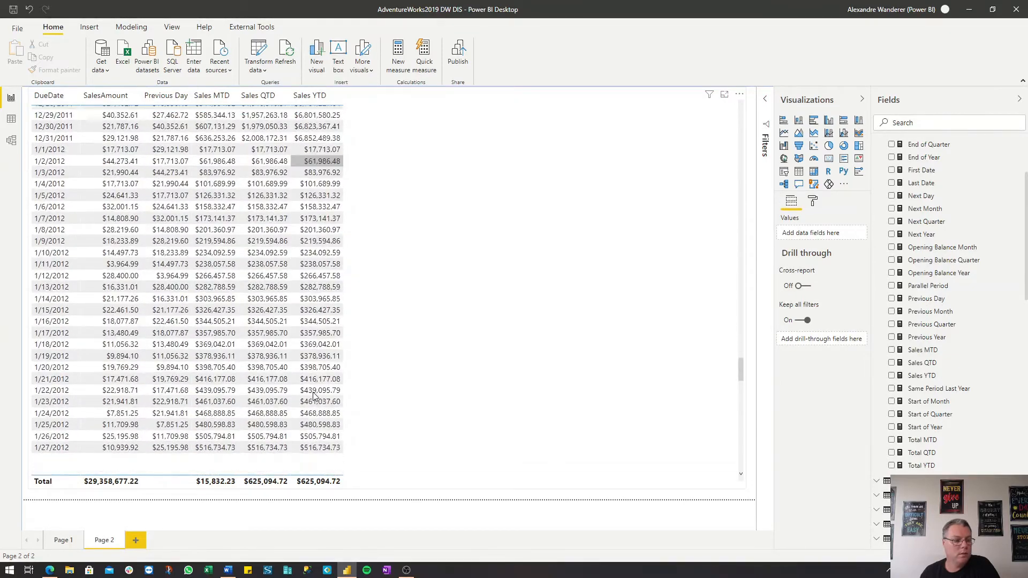
scroll(314, 396, up, 3)
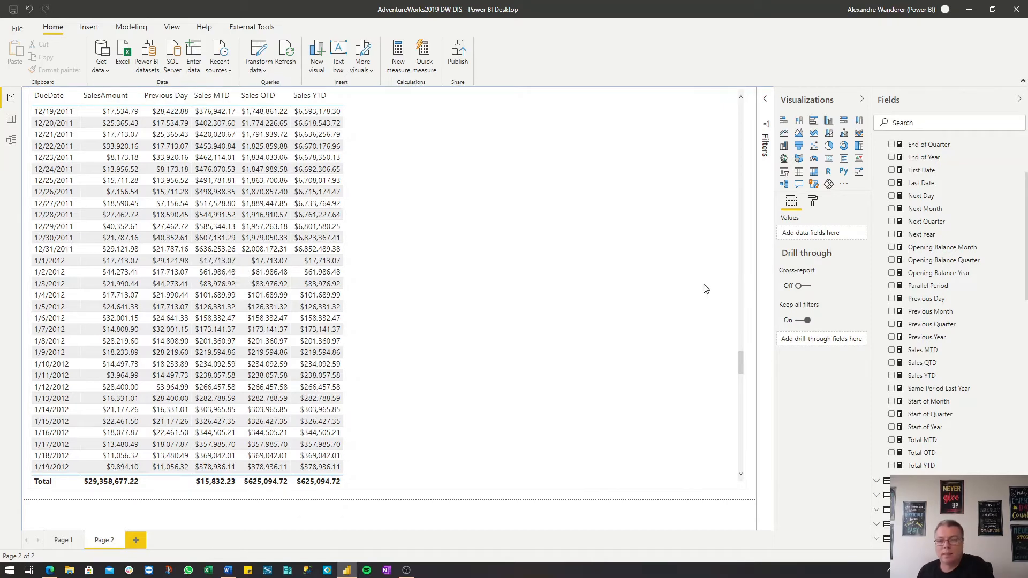
Step: Examine the CALCULATE, SUM and SAMEPERIODLASTYEAR parts of the Same Period Last Year formula, and add that measure to the table
click(722, 294)
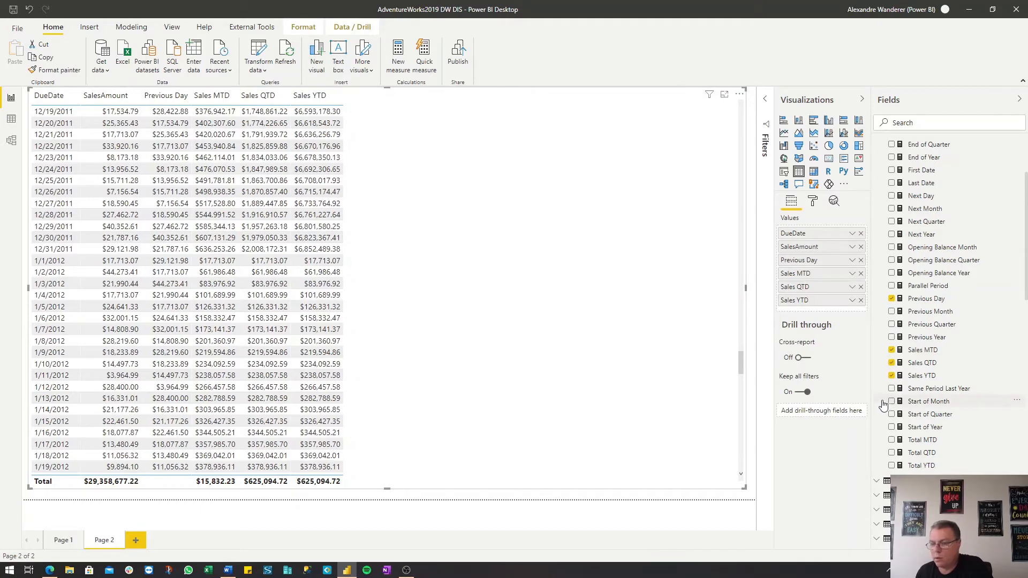
scroll(895, 393, down, 1)
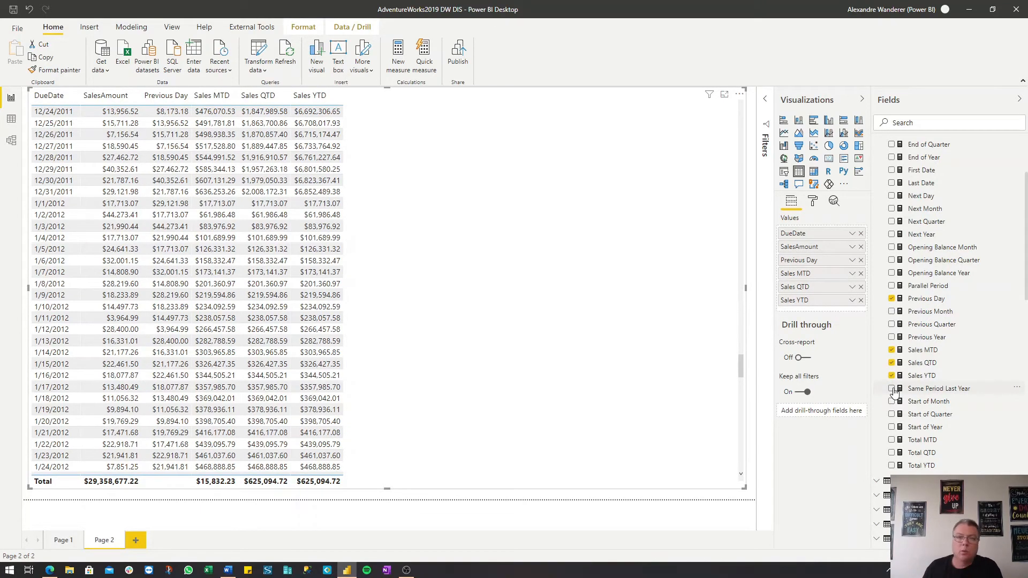
click(924, 393)
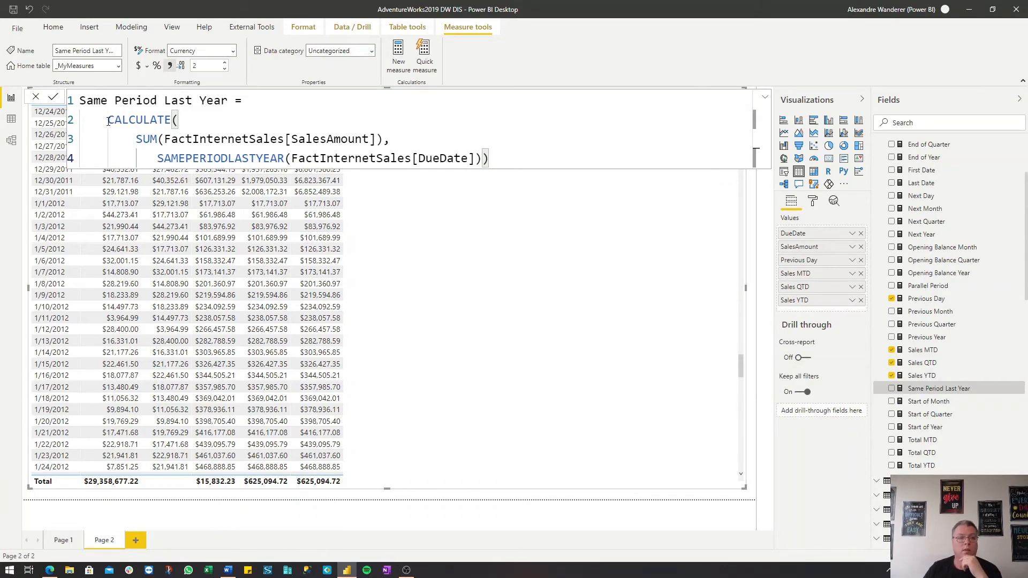
drag(109, 121, 173, 119)
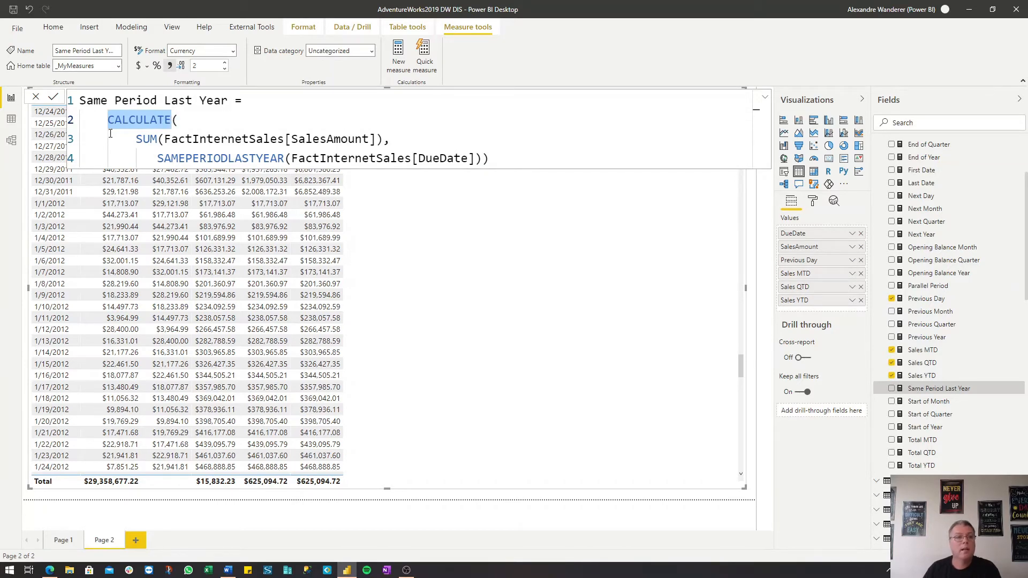
drag(137, 141, 372, 140)
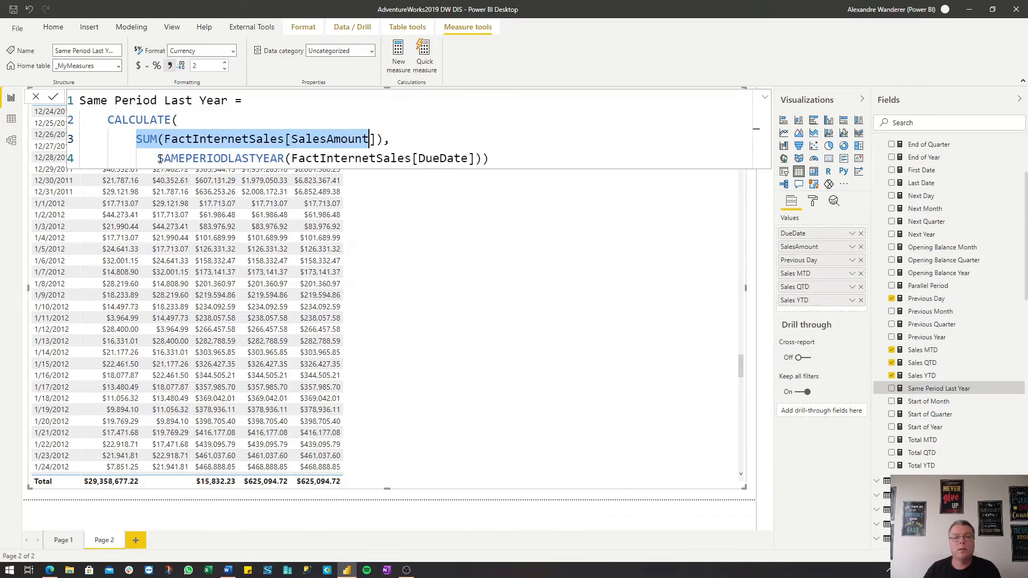
drag(157, 159, 285, 156)
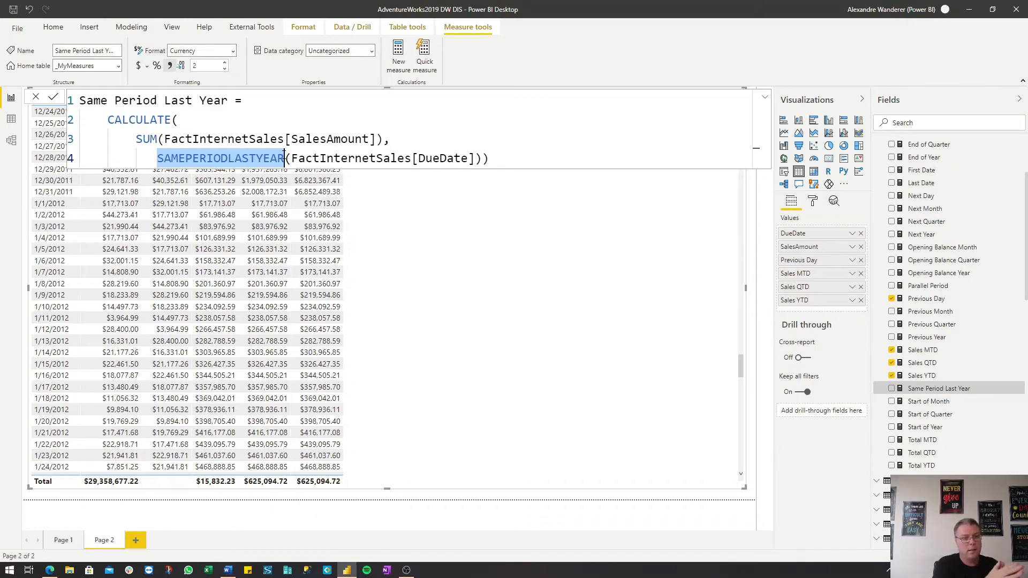
click(893, 389)
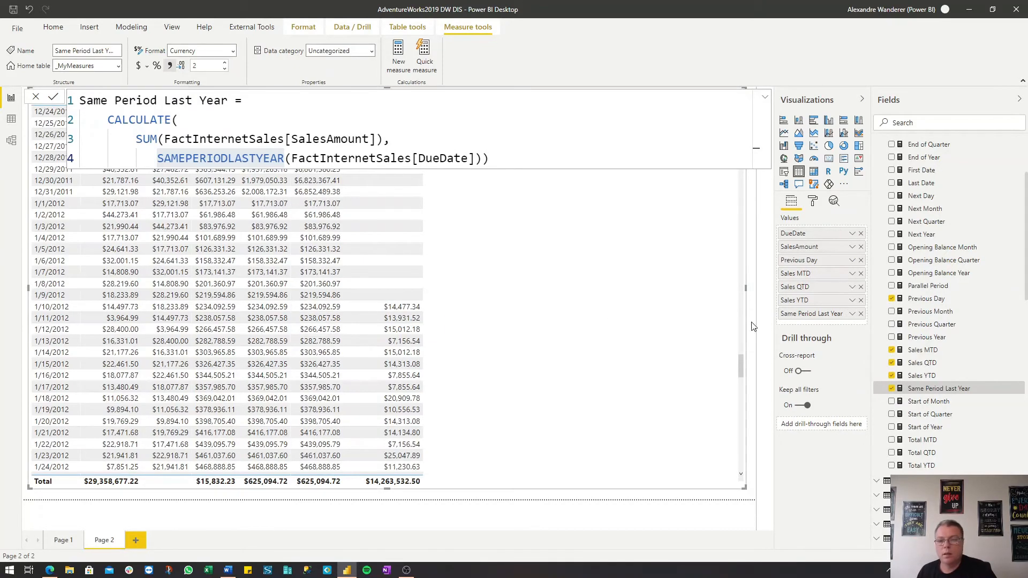
Step: Compare the SalesAmount values of January 2011 with the Same Period Last Year values of January 2012
click(750, 326)
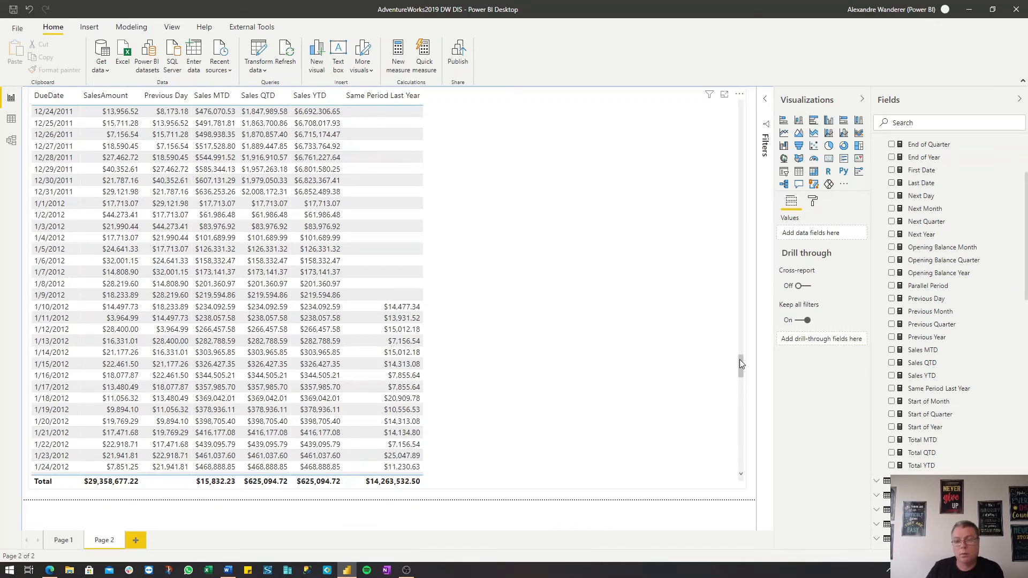
drag(740, 359, 742, 104)
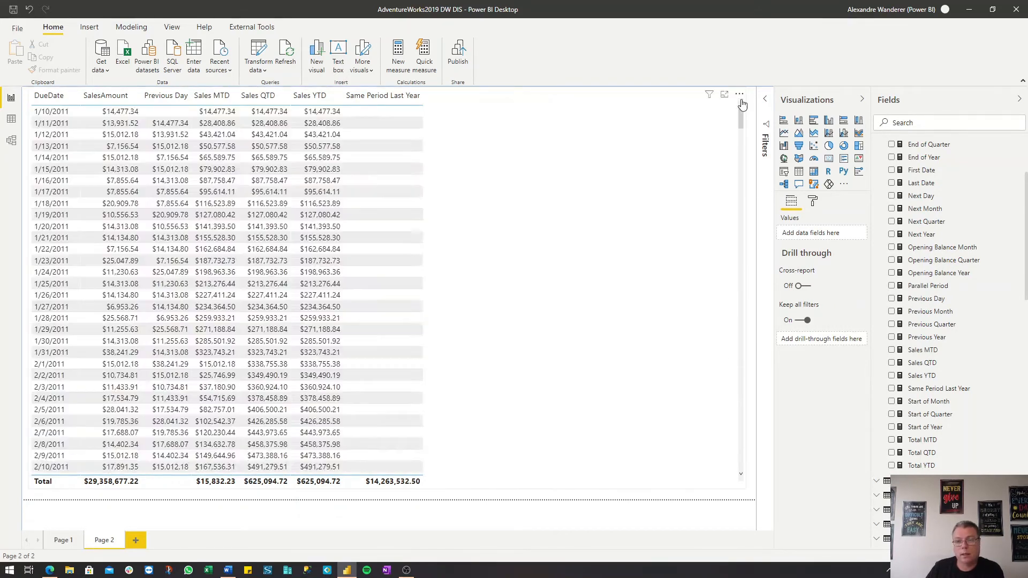
click(119, 114)
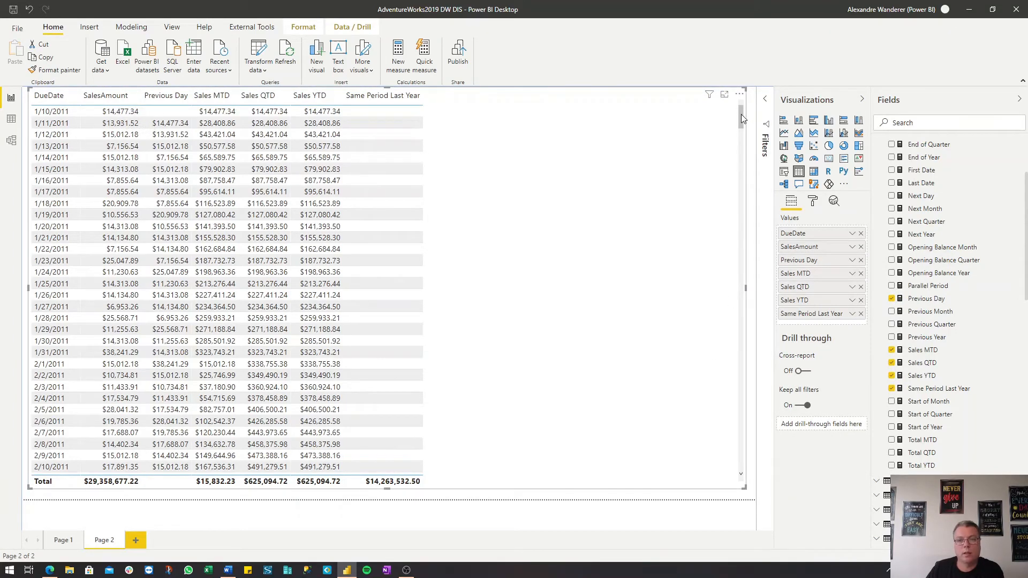
drag(742, 120, 772, 370)
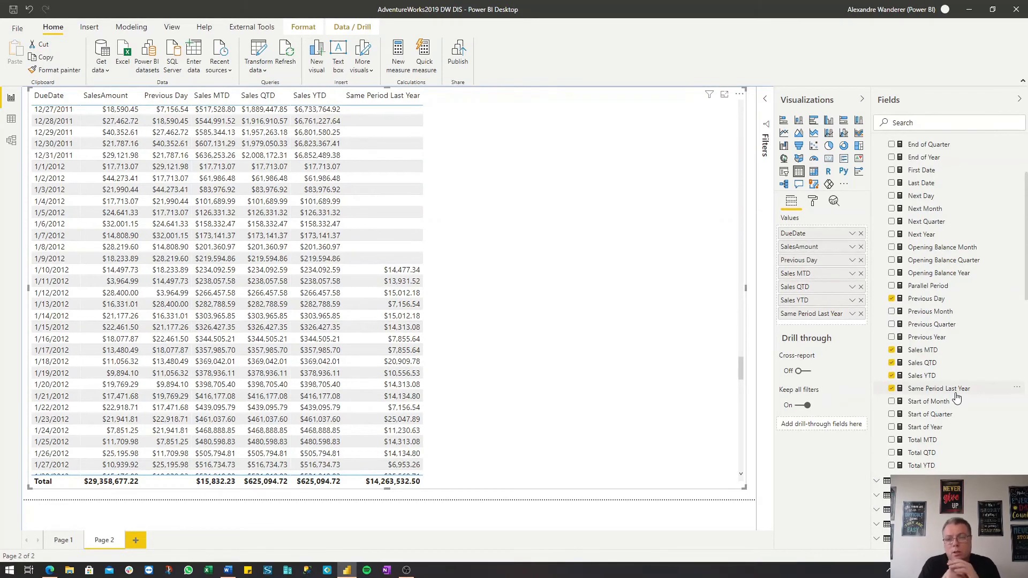
Step: Examine the formulas of the Start of Month, Start of Quarter and Start of Year measures
click(929, 402)
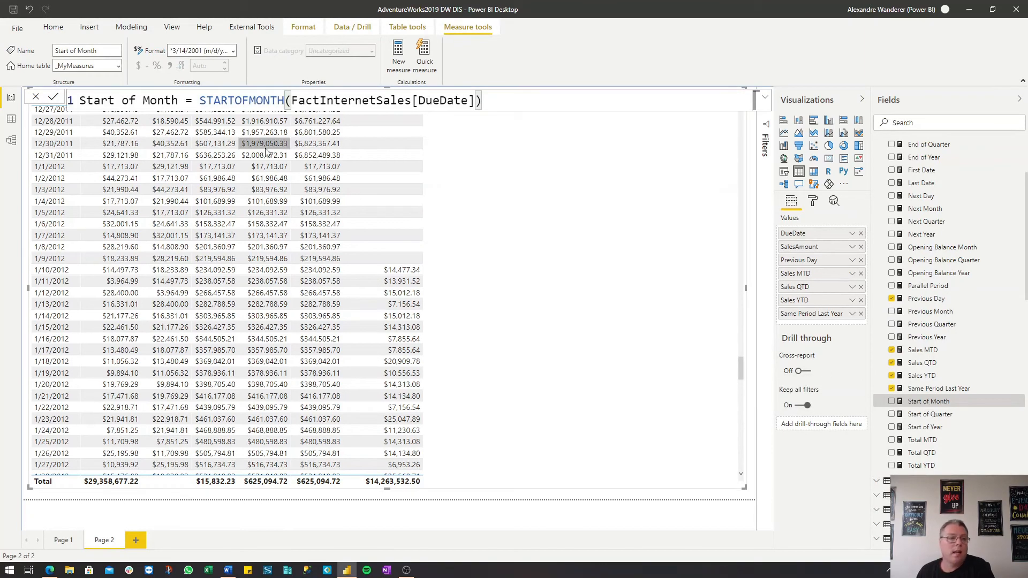
drag(201, 100, 520, 100)
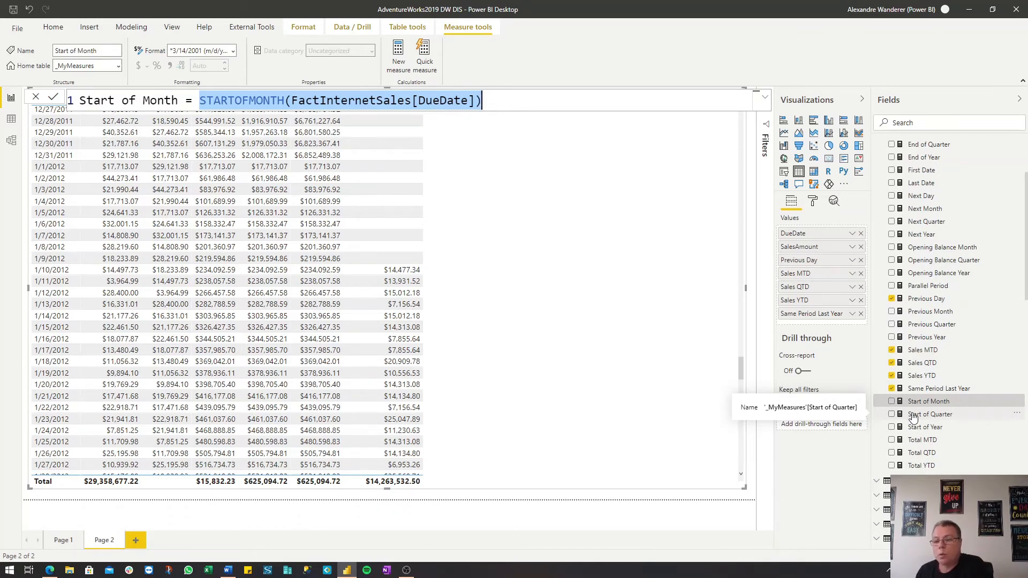
click(929, 418)
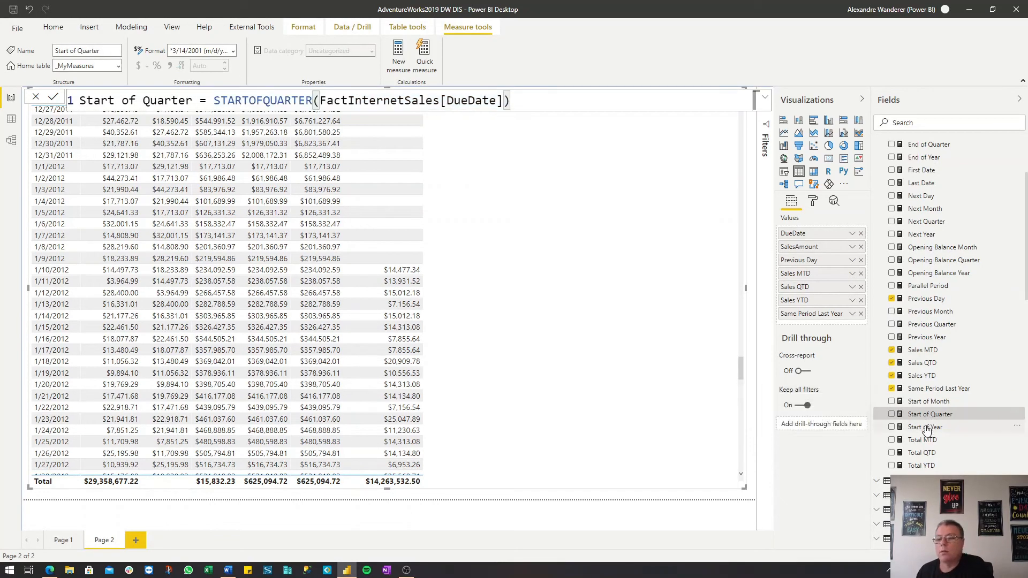
click(927, 428)
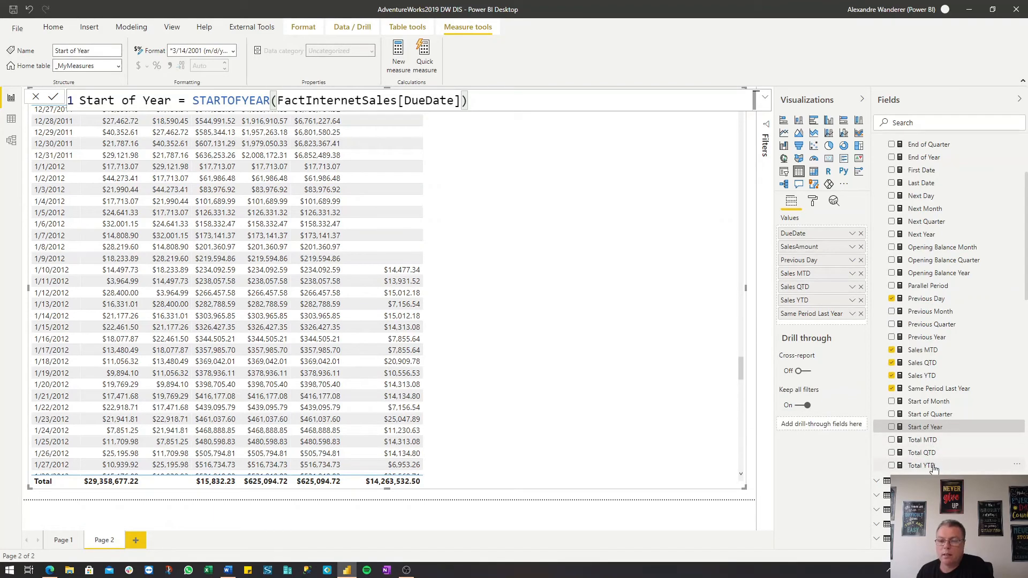
Step: Examine the TOTALMTD formula of the Total MTD measure, and add Total MTD, Total QTD and Total YTD to the table
click(914, 442)
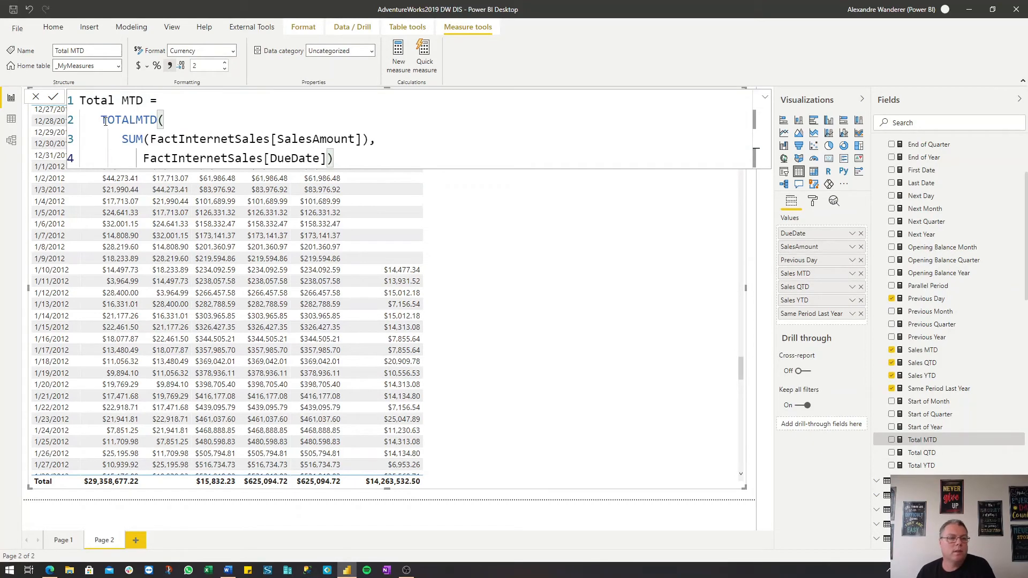
drag(100, 118, 373, 161)
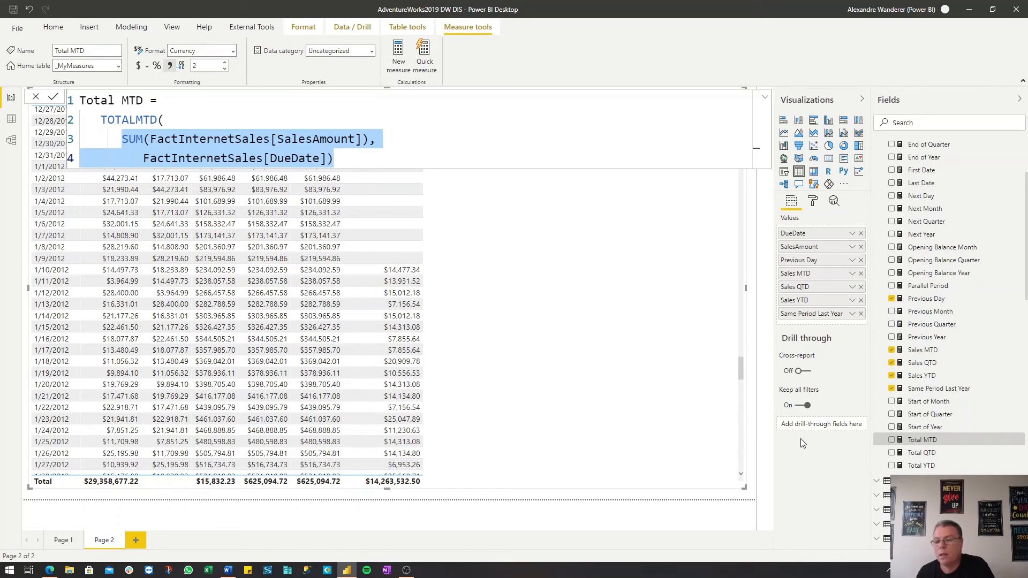
click(892, 441)
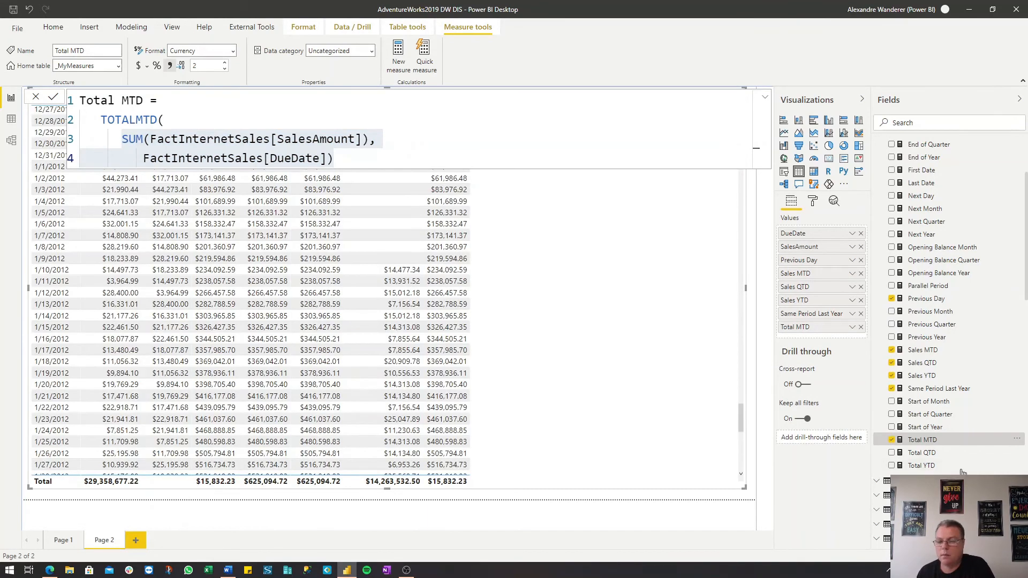
click(892, 454)
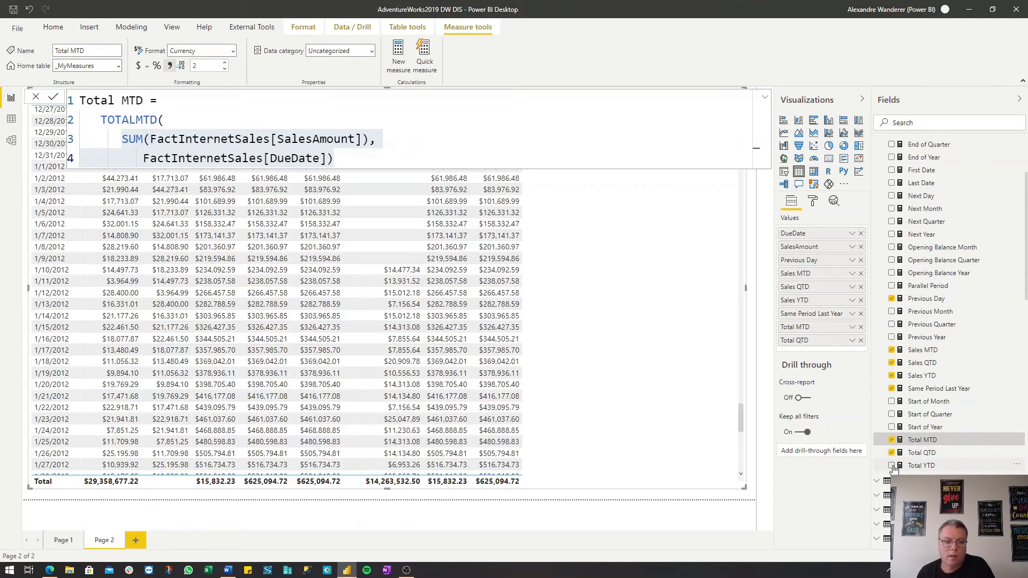
click(892, 467)
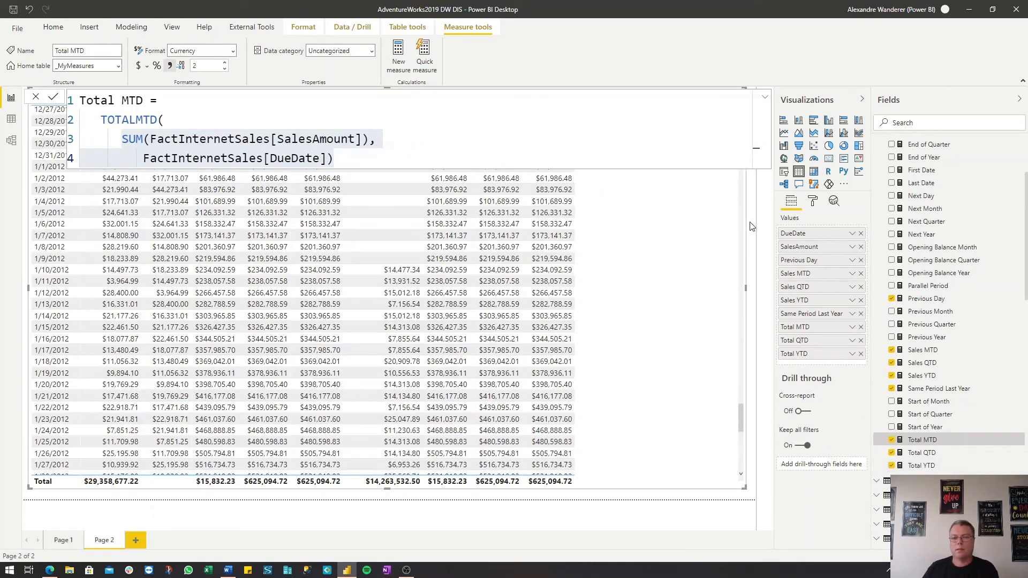
click(755, 226)
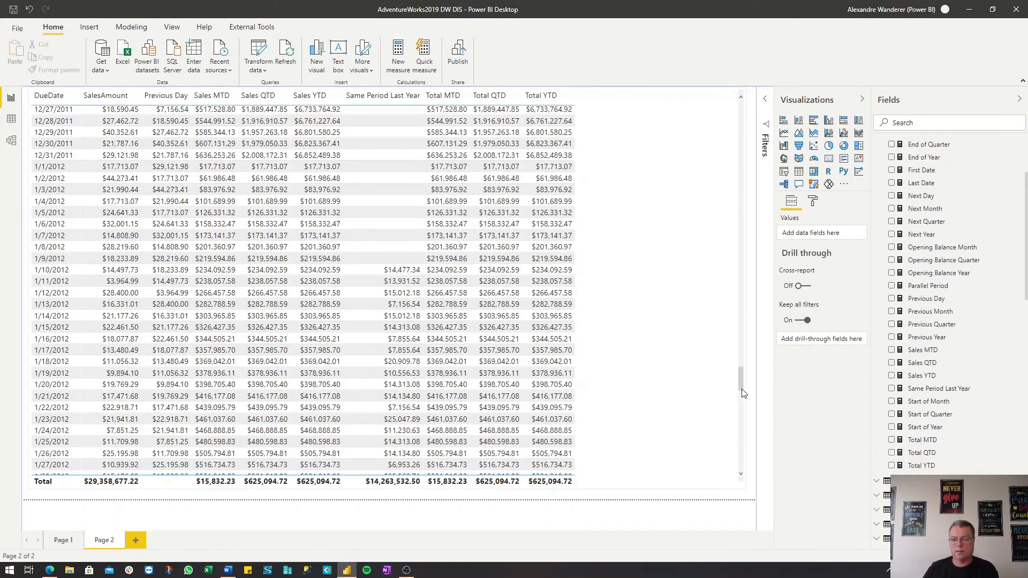
Step: Remove Same Period Last Year from the table and place the Total MTD column directly after Sales MTD
drag(740, 360, 734, 115)
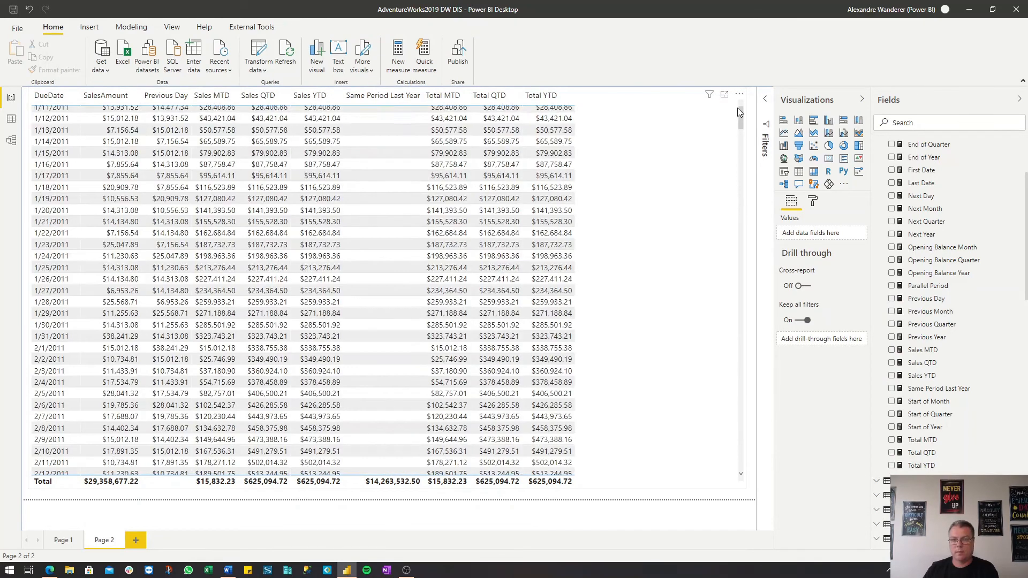
click(741, 98)
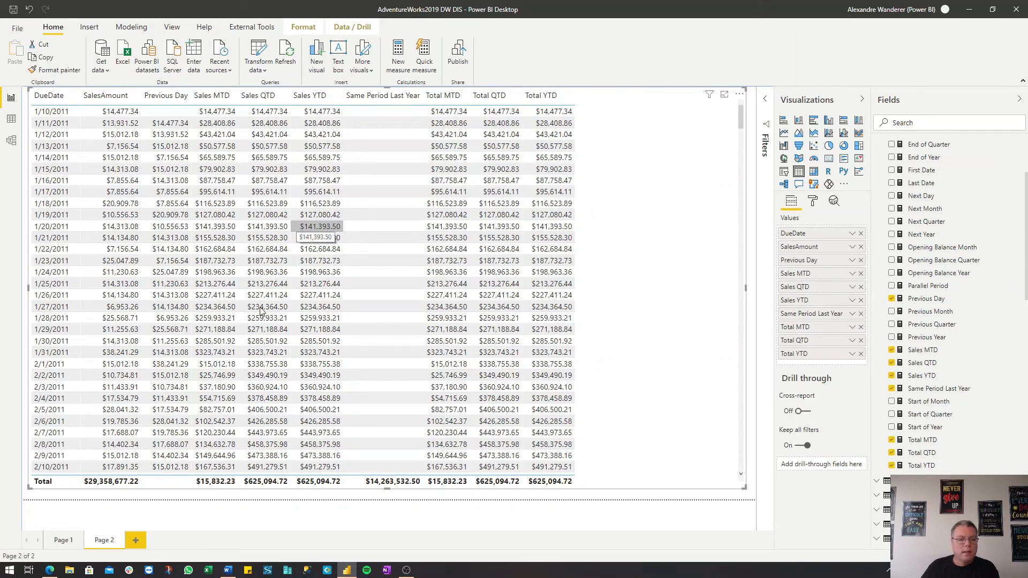
click(862, 314)
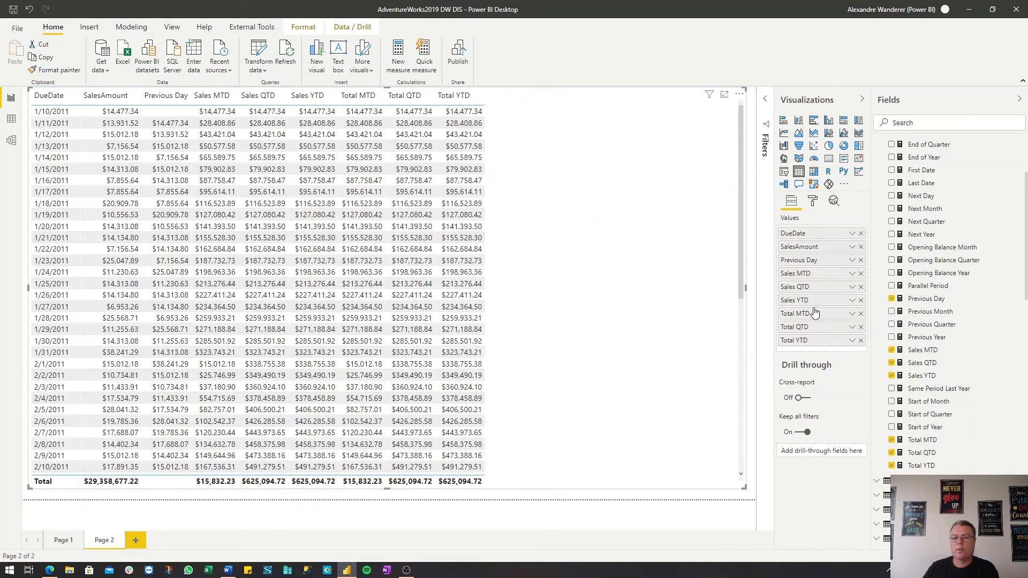
drag(815, 313, 815, 285)
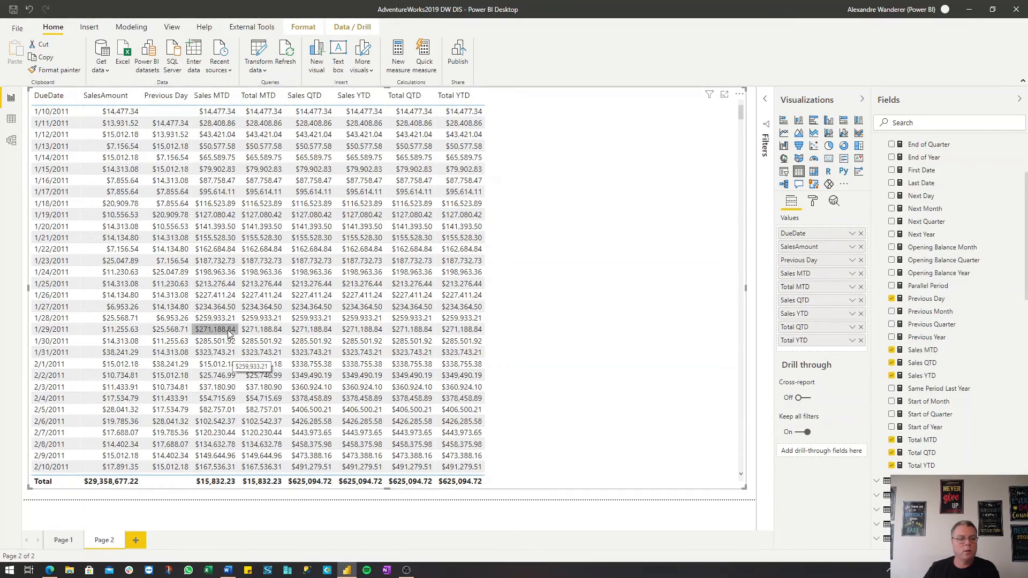
Step: Compare the Sales and Total to-date columns across the month and quarter changes from January to April 2011
scroll(229, 333, down, 10)
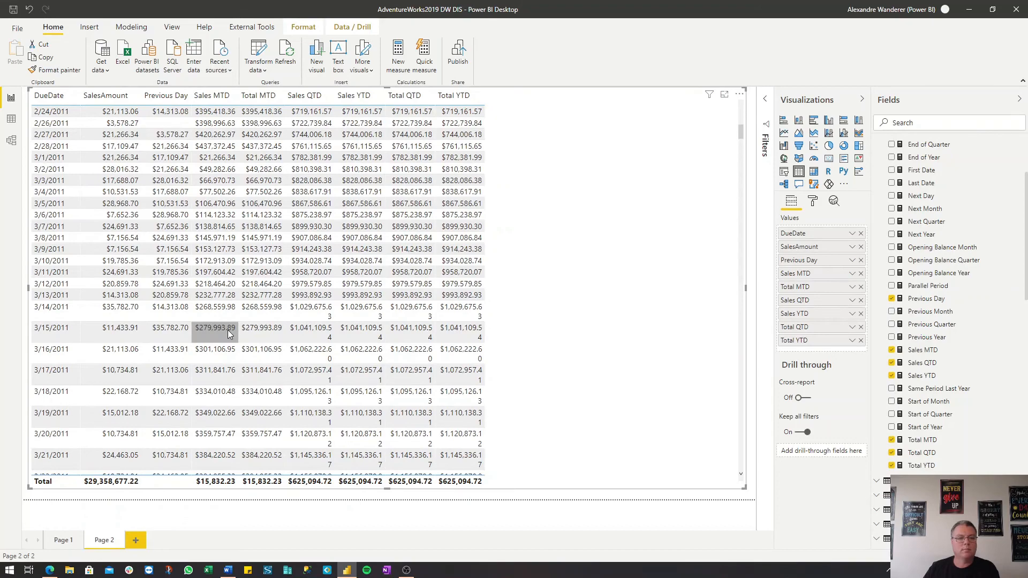
scroll(228, 332, down, 8)
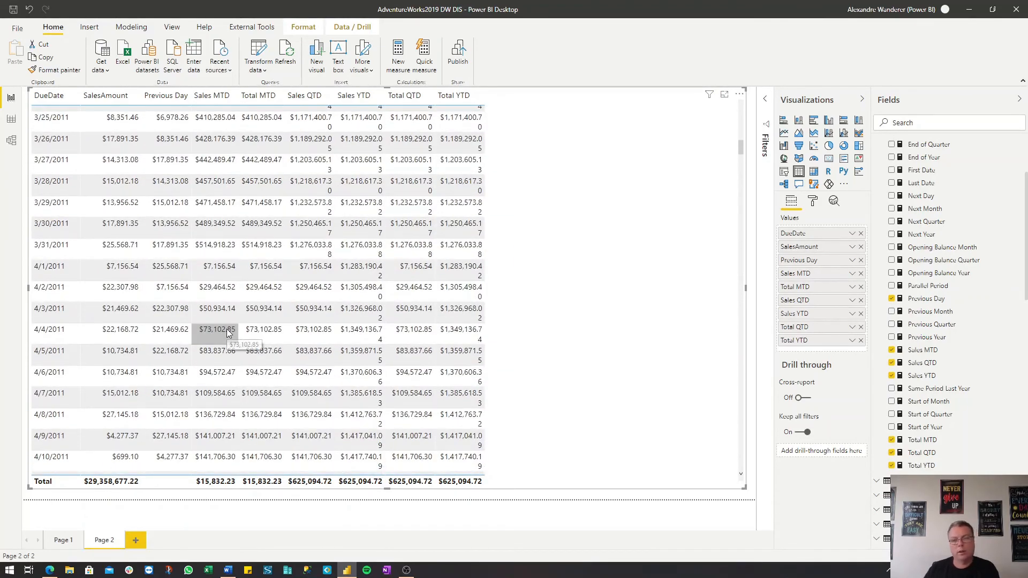
scroll(226, 329, up, 10)
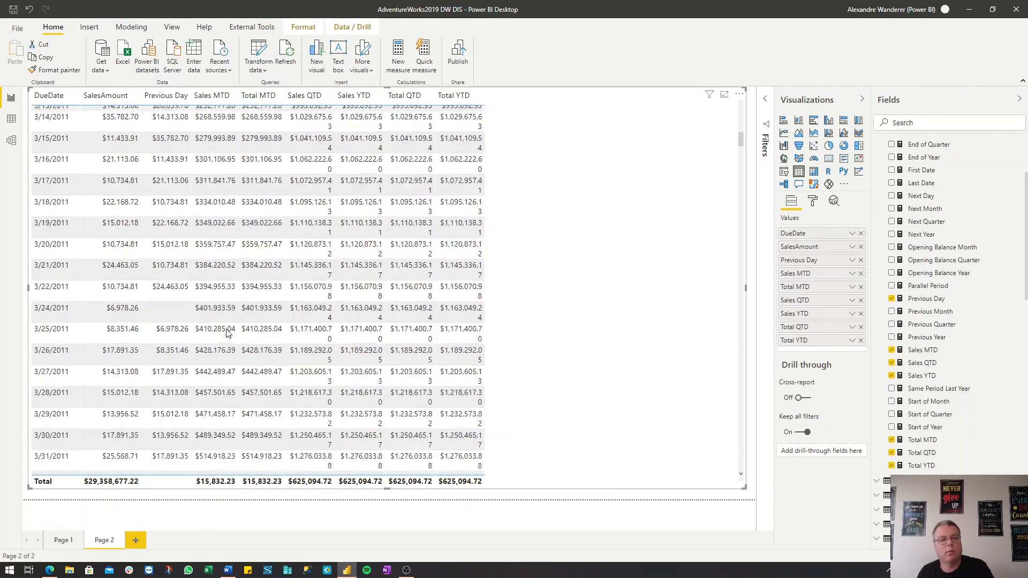
scroll(226, 331, up, 7)
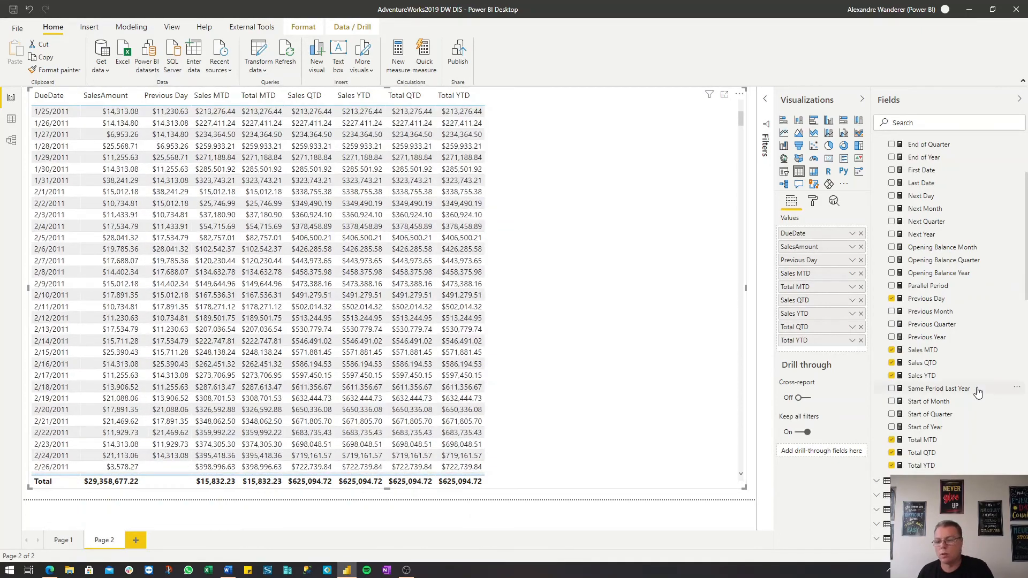
Step: Examine the formulas of the Total MTD, Total QTD and Total YTD measures
click(919, 440)
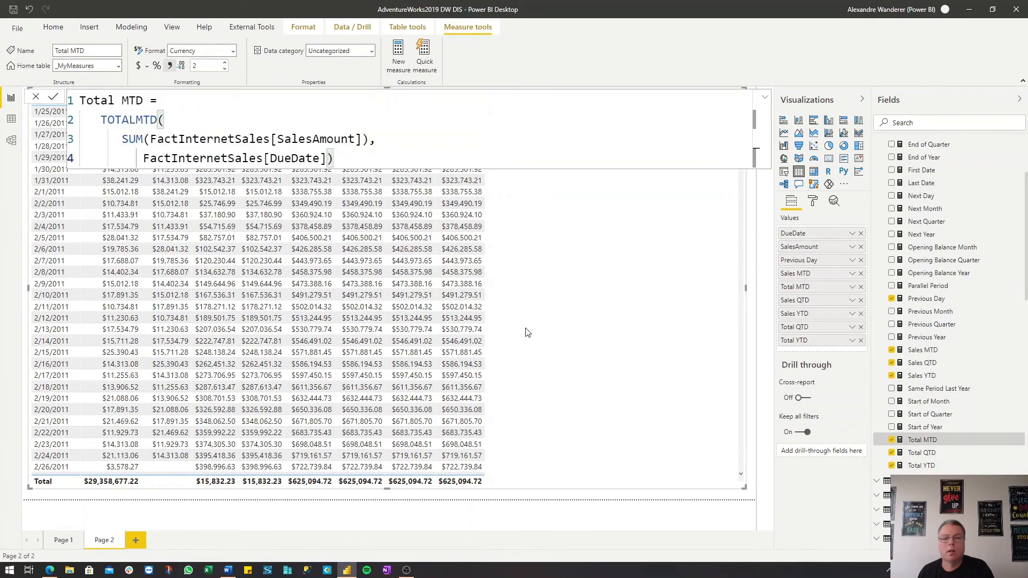
click(921, 454)
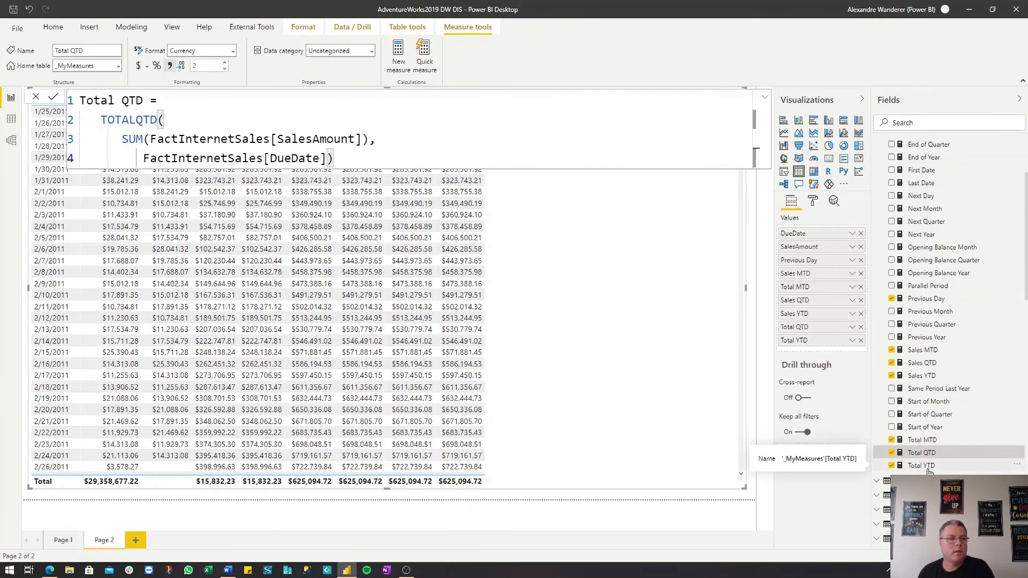
click(929, 470)
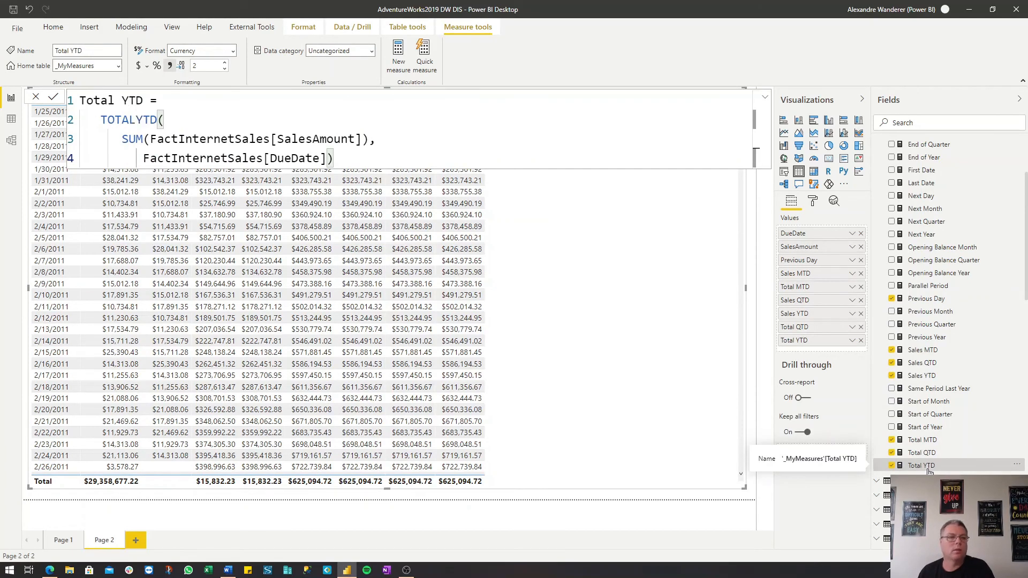